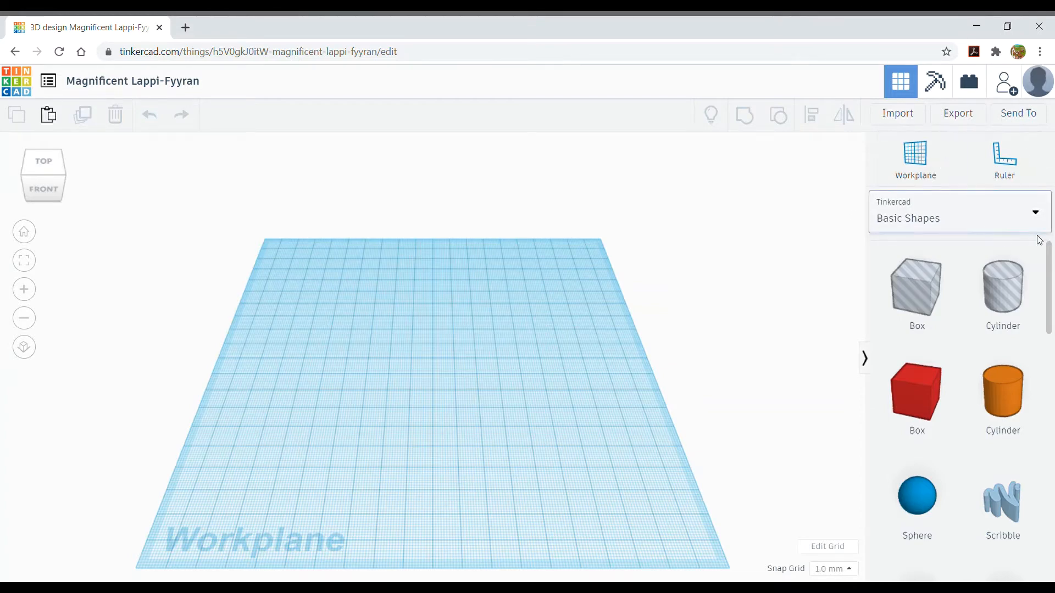
Check the units, preset and workplane dimensions in the grid properties, and close them without changes
drag(1053, 269, 1020, 228)
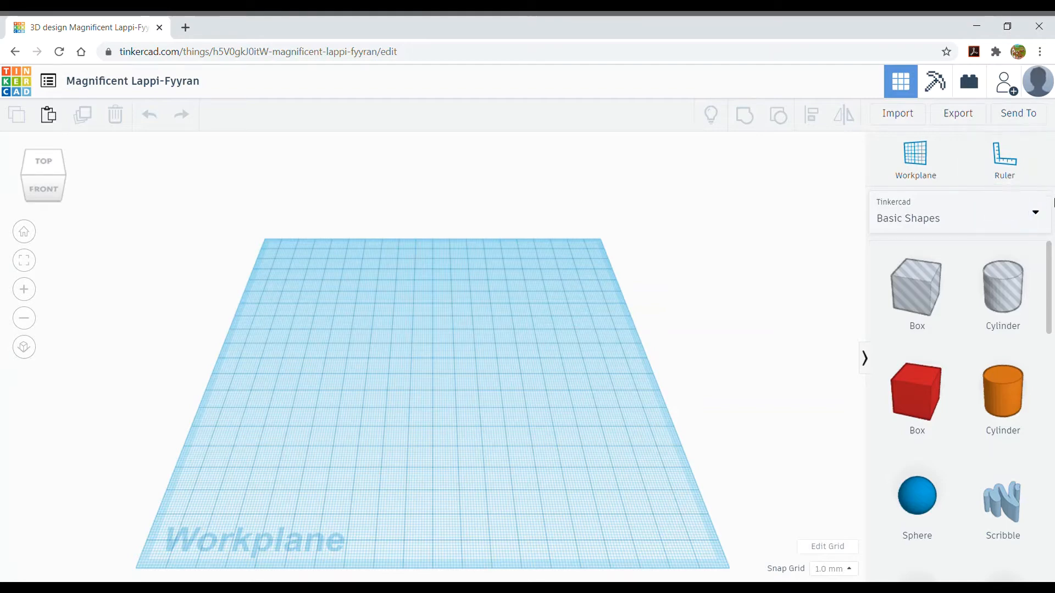
mouse_move(1052, 286)
mouse_down()
mouse_move(1052, 544)
mouse_move(1016, 223)
mouse_up()
click(831, 546)
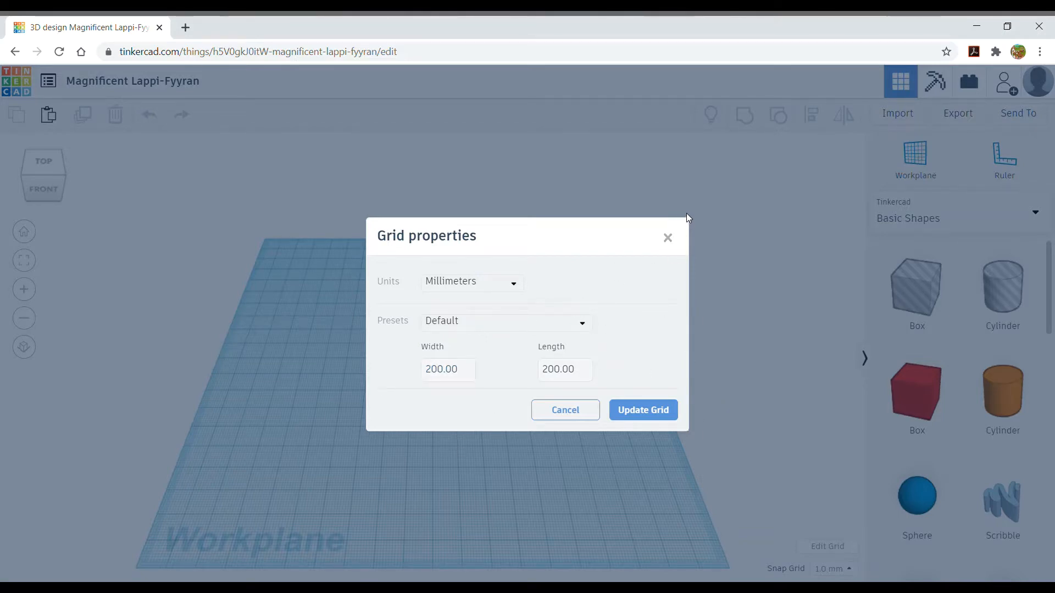
click(668, 237)
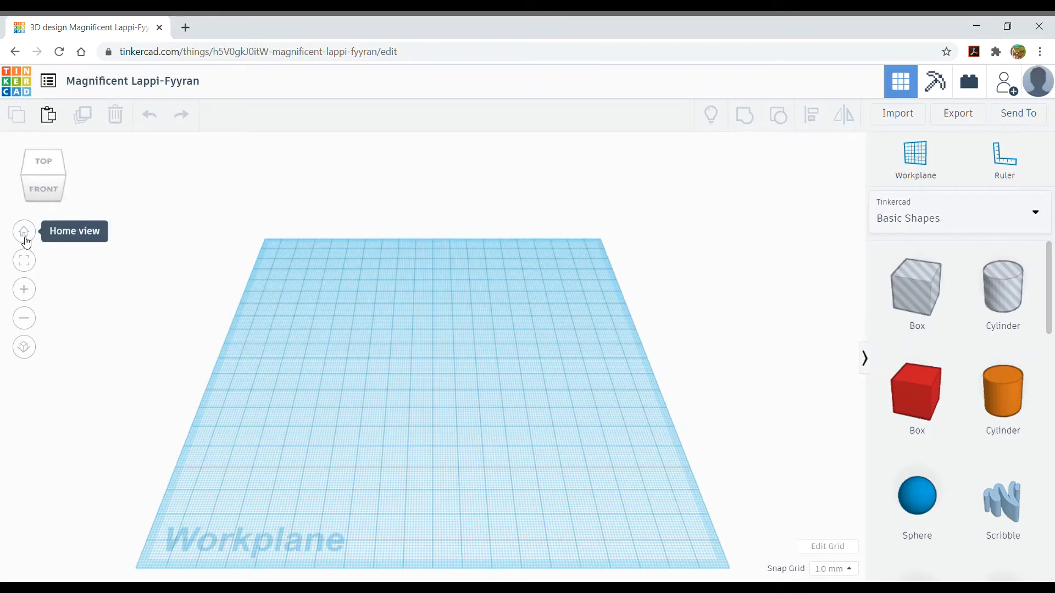
Examine the empty workplane from the top, the right side and below, restore the home view, and orbit freely around the workplane
click(41, 164)
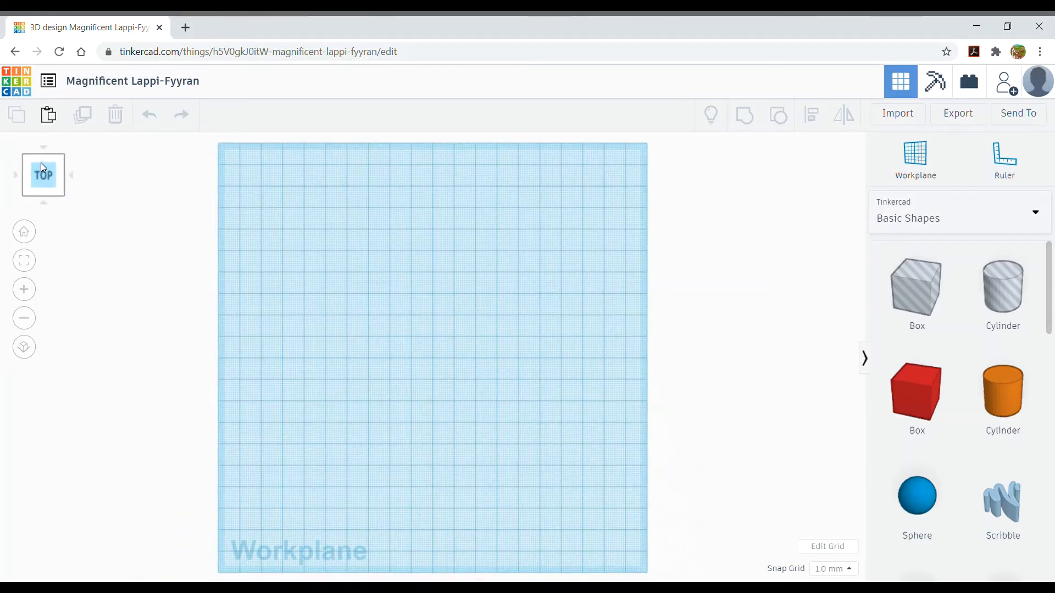
click(72, 176)
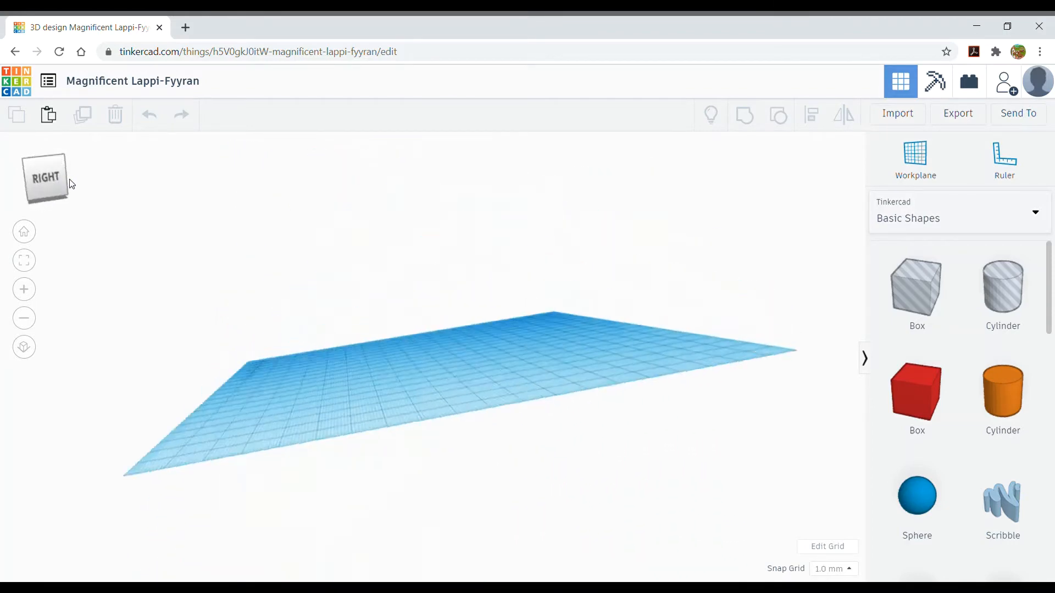
click(40, 196)
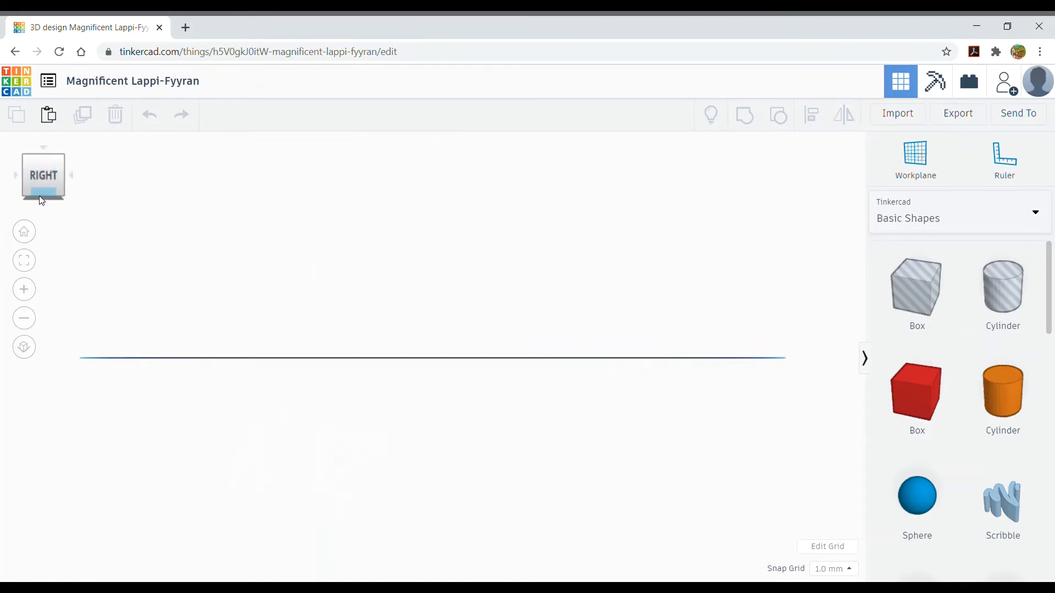
click(45, 169)
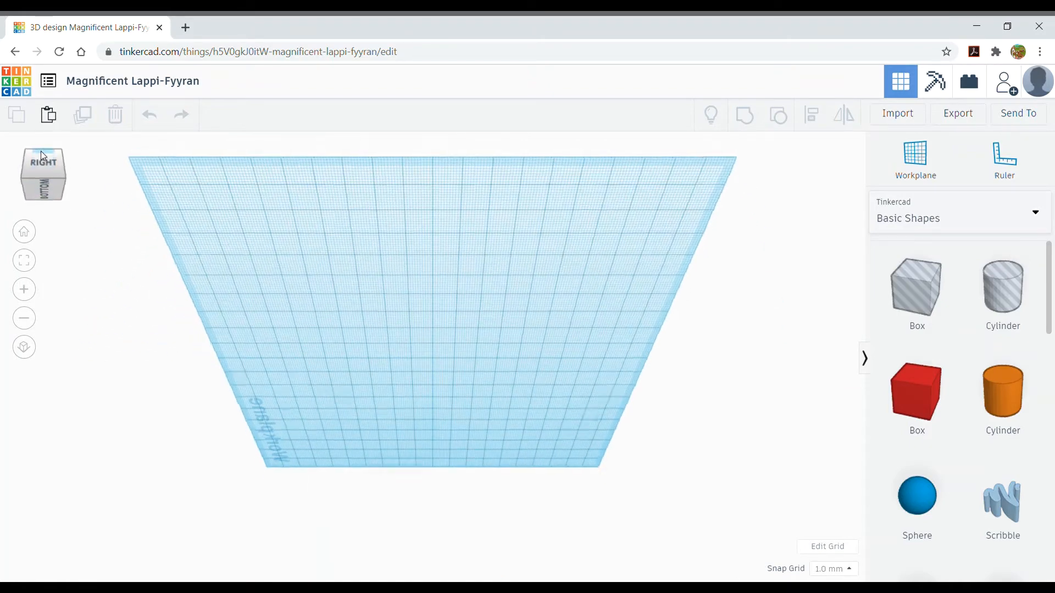
click(46, 169)
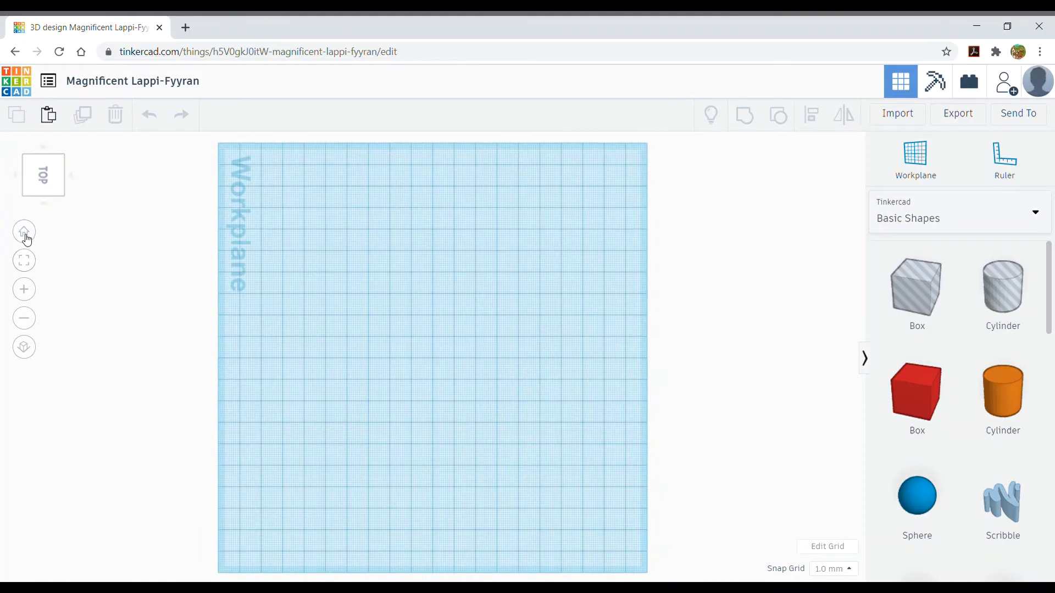
click(25, 233)
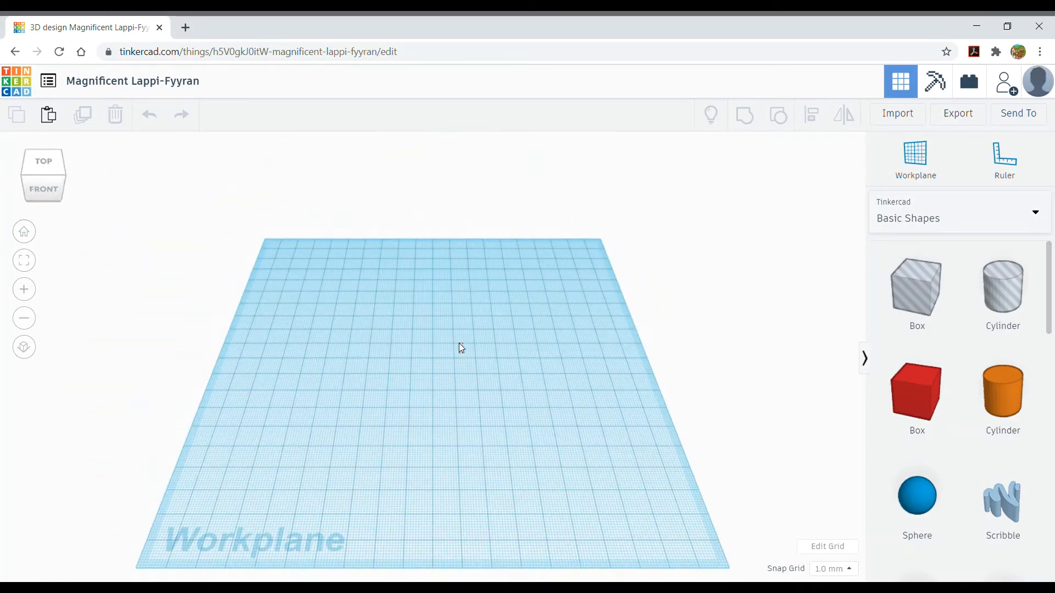
mouse_move(38, 179)
mouse_down()
mouse_move(46, 168)
mouse_move(32, 182)
mouse_move(29, 170)
mouse_move(70, 173)
mouse_move(38, 176)
mouse_move(37, 188)
mouse_up()
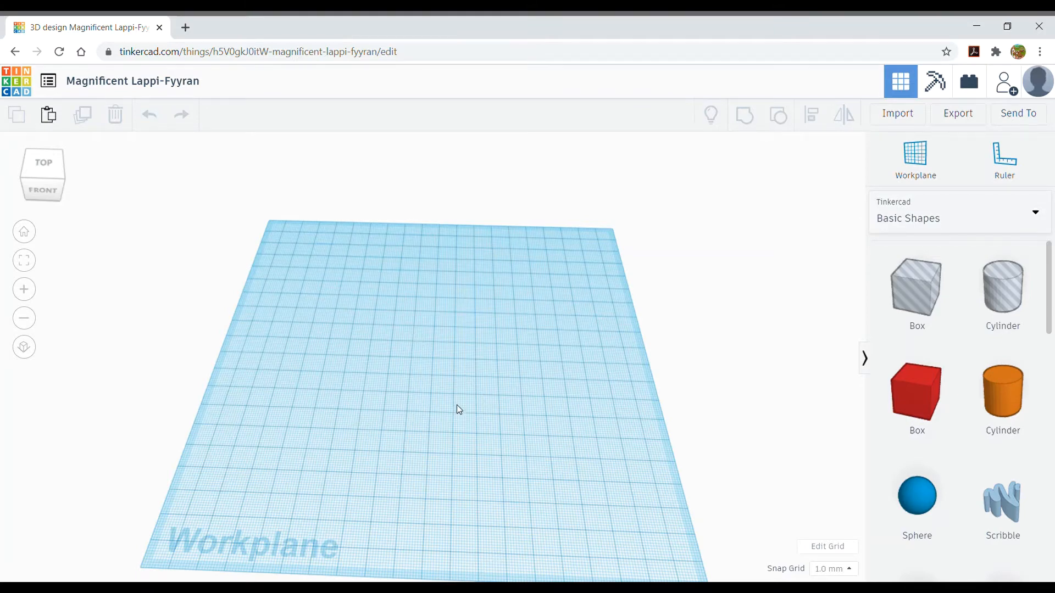
right_drag(457, 408, 449, 374)
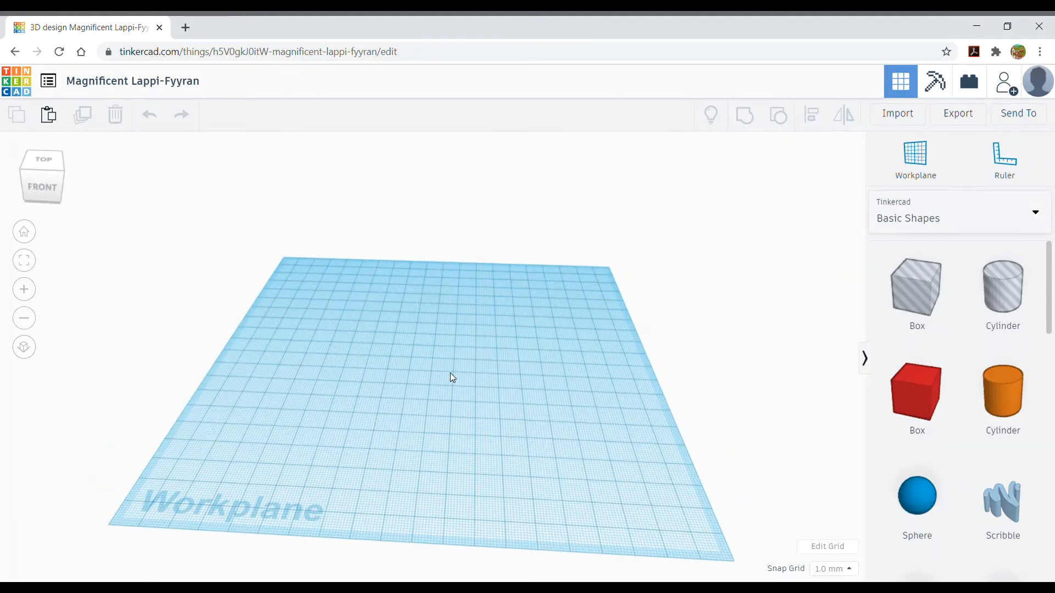
right_drag(451, 375, 478, 363)
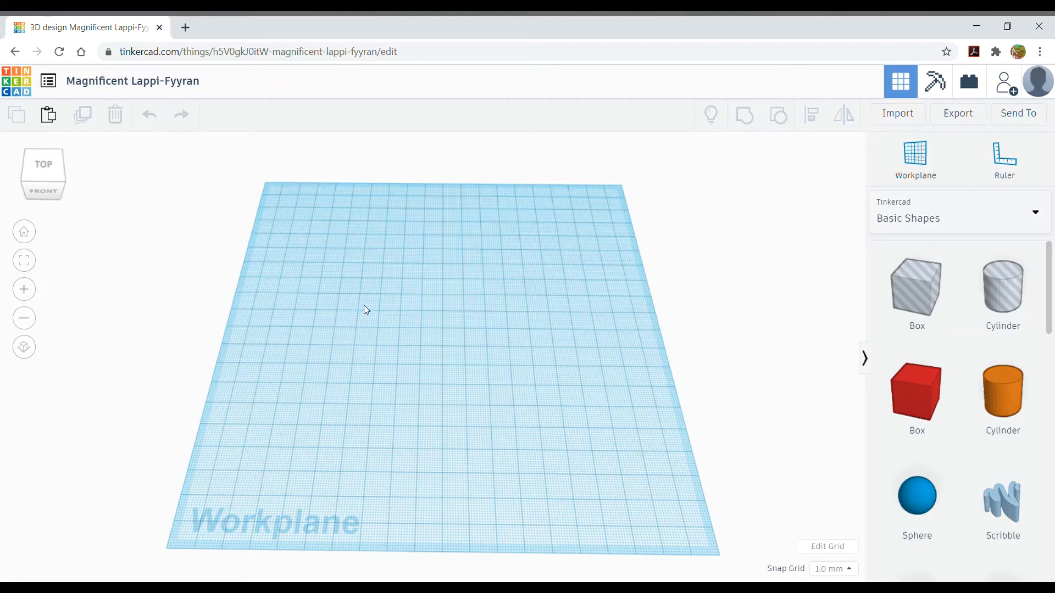
Place a ruler on the workplane near its front-left corner, just above the Workplane label, and nudge its origin slightly
mouse_move(411, 309)
right_down()
mouse_move(403, 290)
mouse_move(420, 309)
right_up()
click(950, 173)
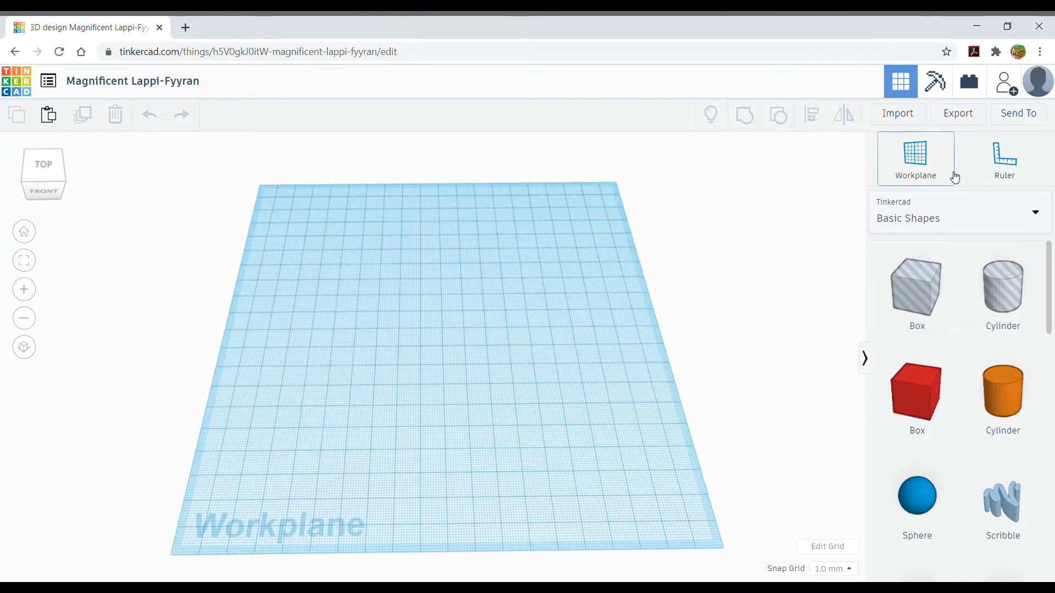
click(1007, 171)
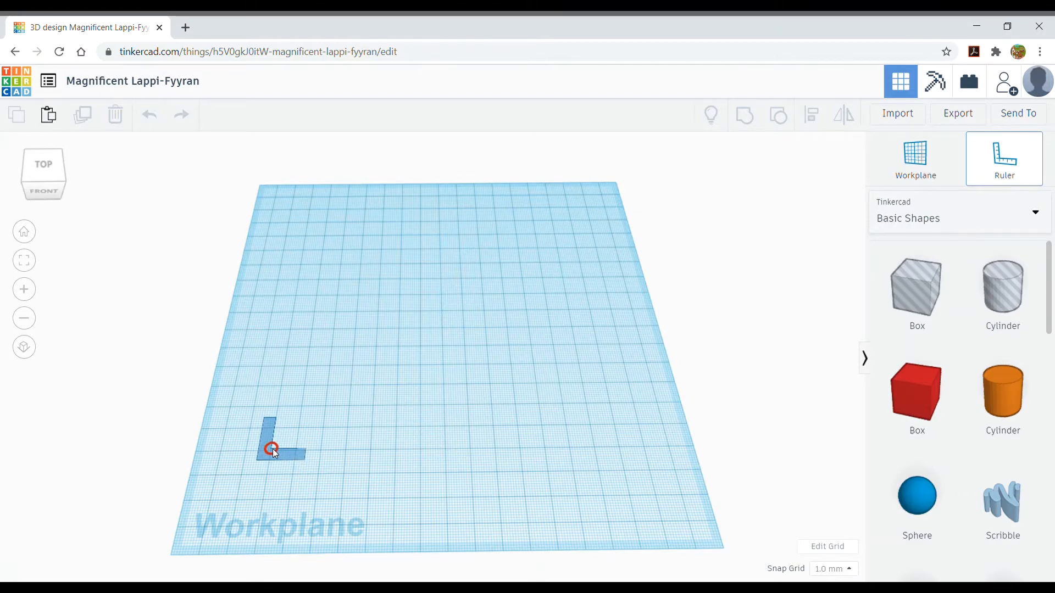
click(272, 448)
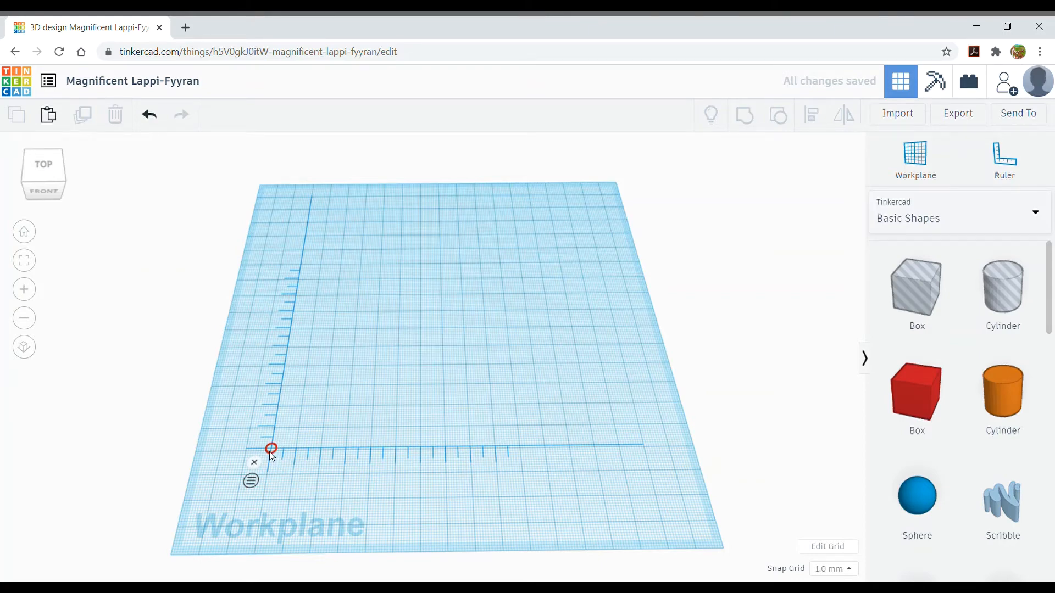
drag(271, 453, 273, 454)
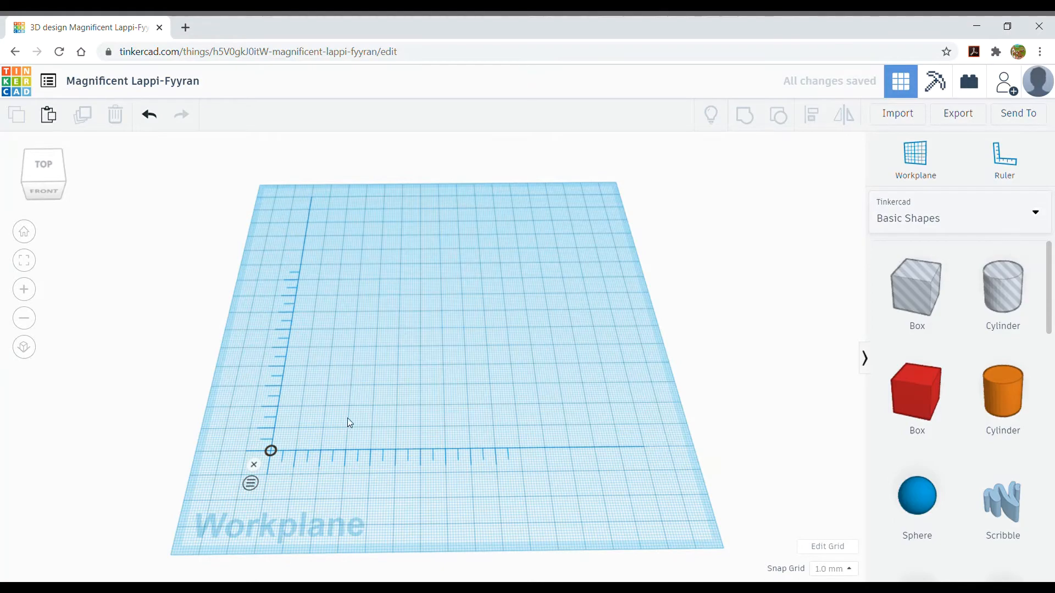
Inspect the ruler's origin and tick marks up close, and restore the home view
scroll(367, 483, up, 5)
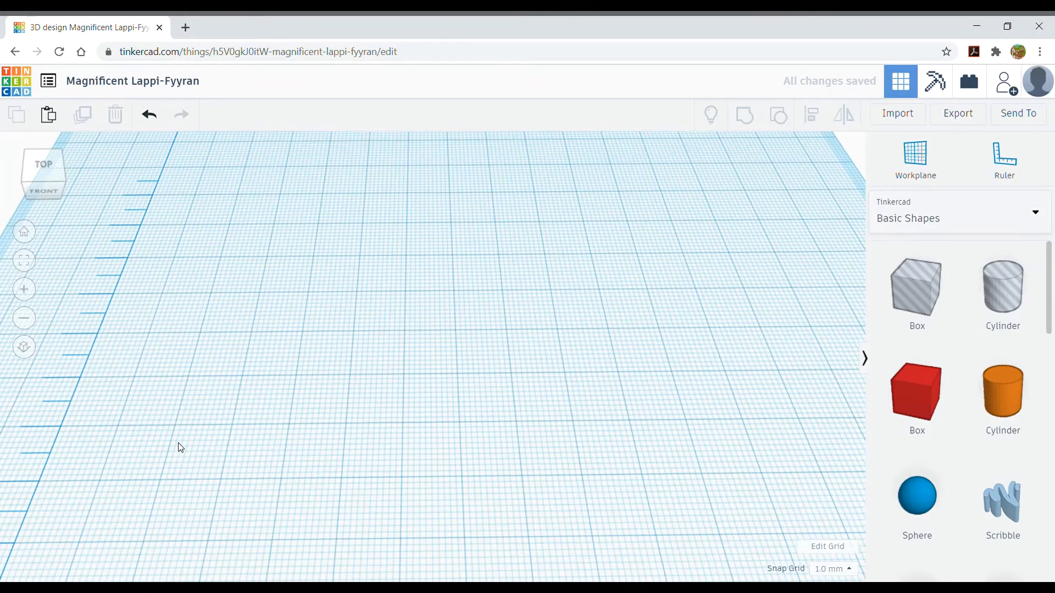
scroll(179, 447, down, 3)
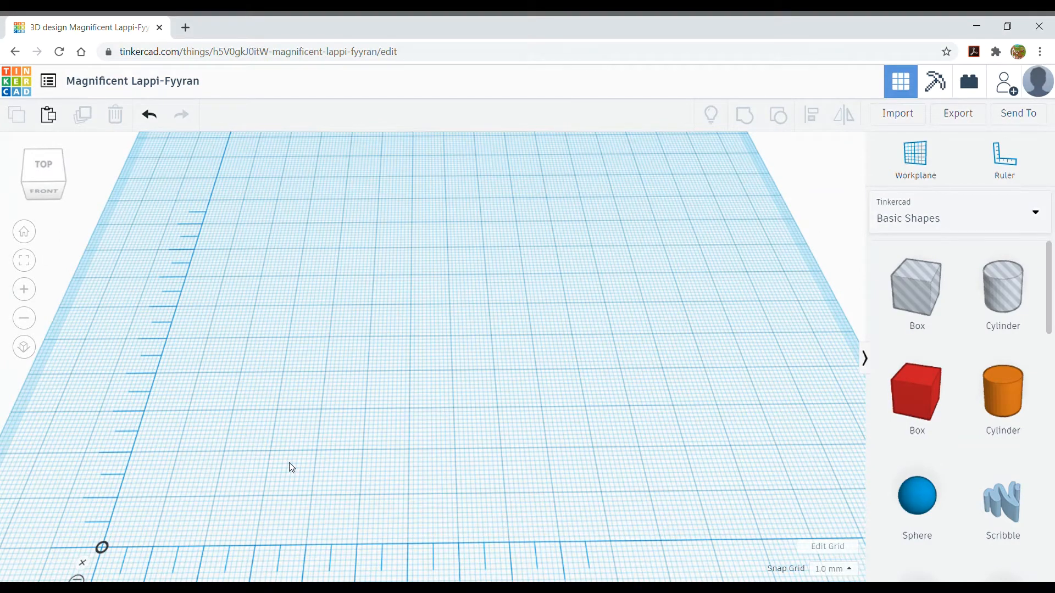
right_drag(271, 461, 262, 520)
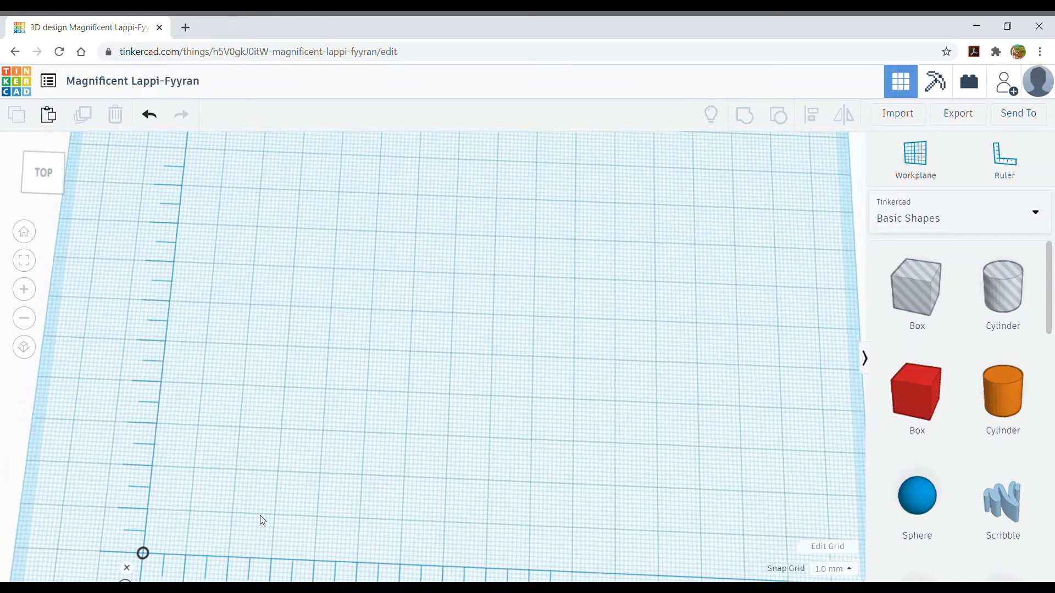
middle_drag(266, 484, 423, 341)
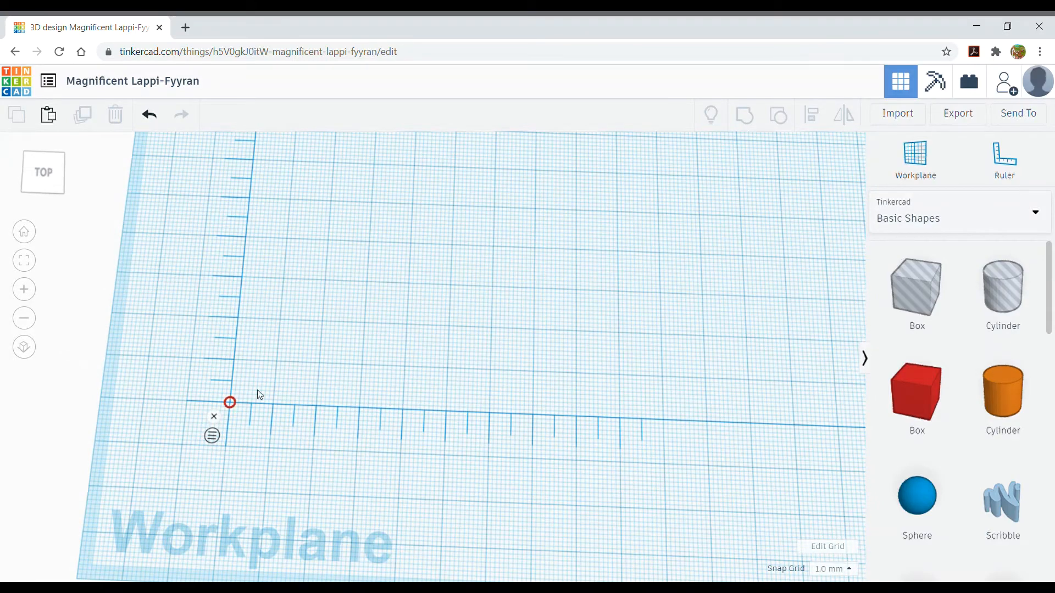
middle_drag(276, 370, 408, 340)
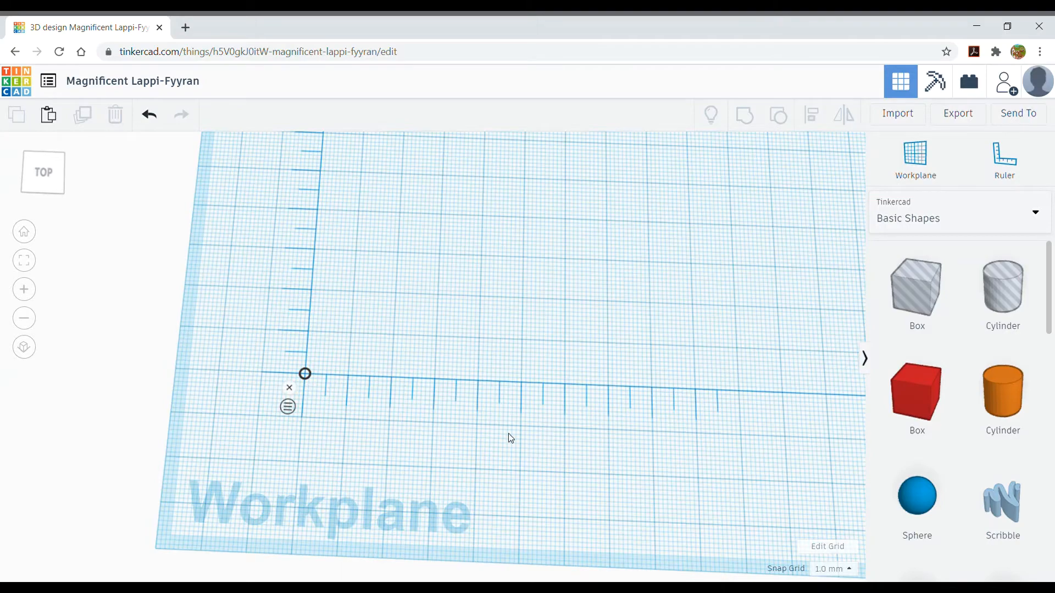
scroll(500, 302, down, 5)
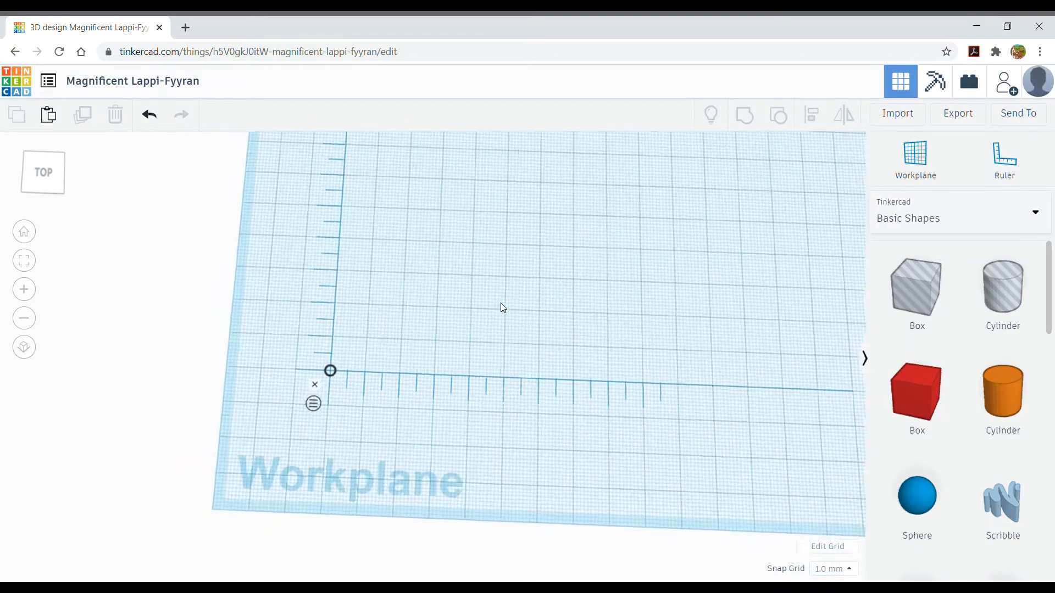
click(24, 232)
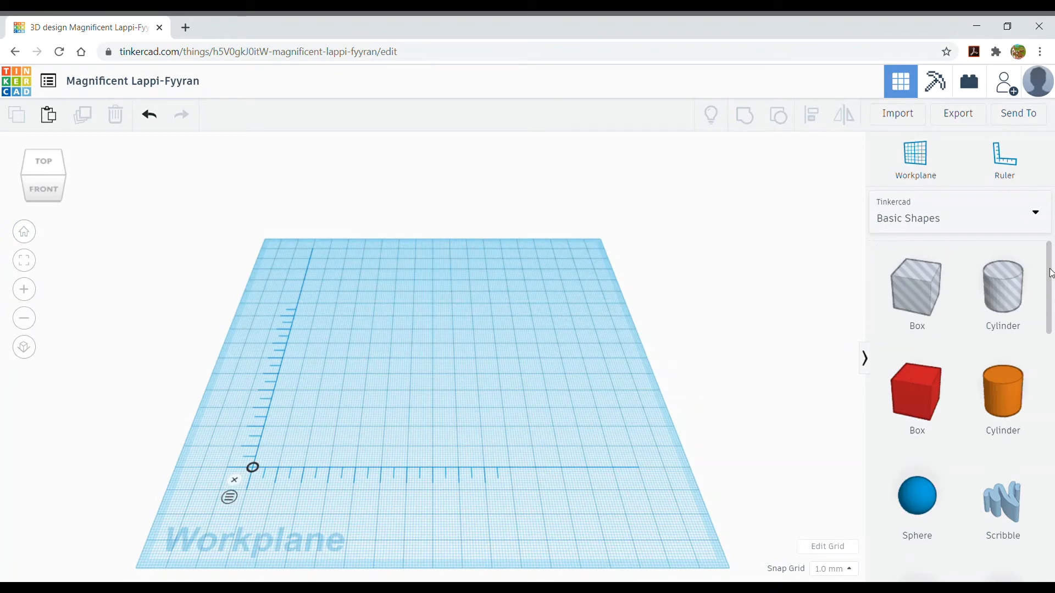
Browse the Characters, Text and numbers, and Connectors shape collections
drag(1051, 273, 1027, 245)
click(1035, 215)
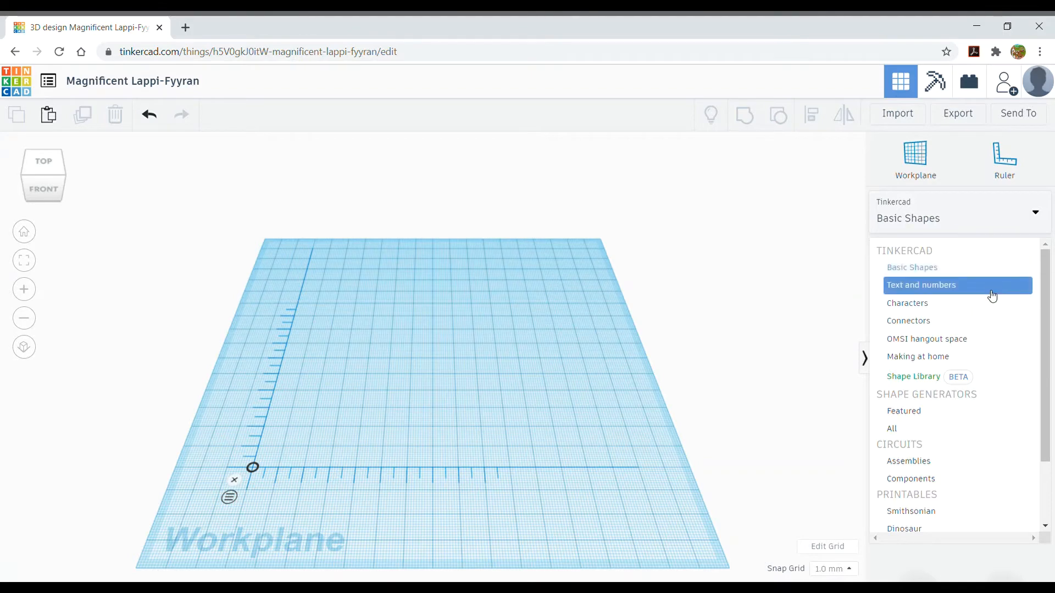
click(965, 303)
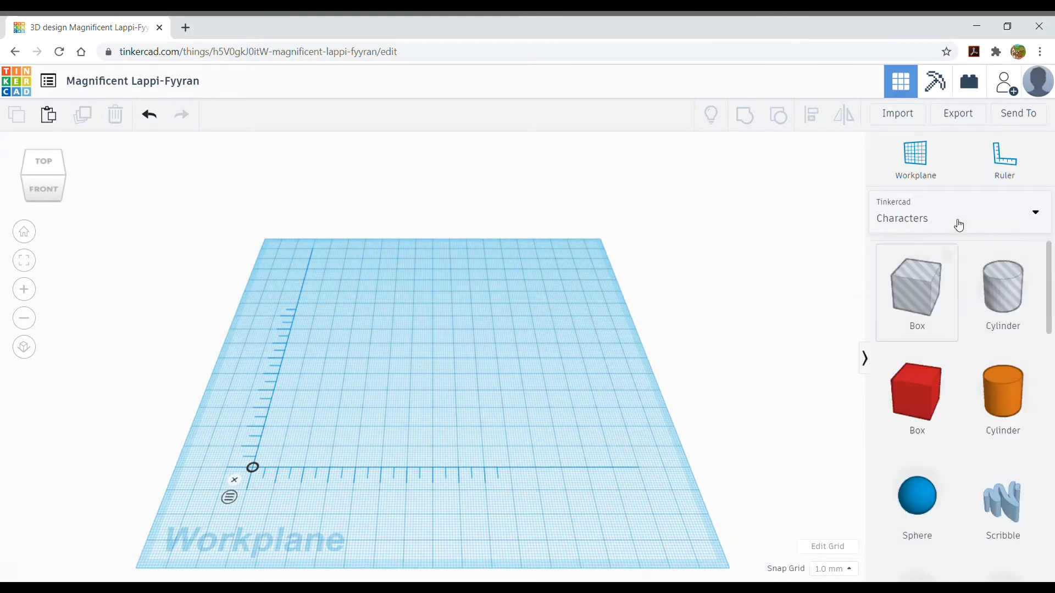
click(991, 219)
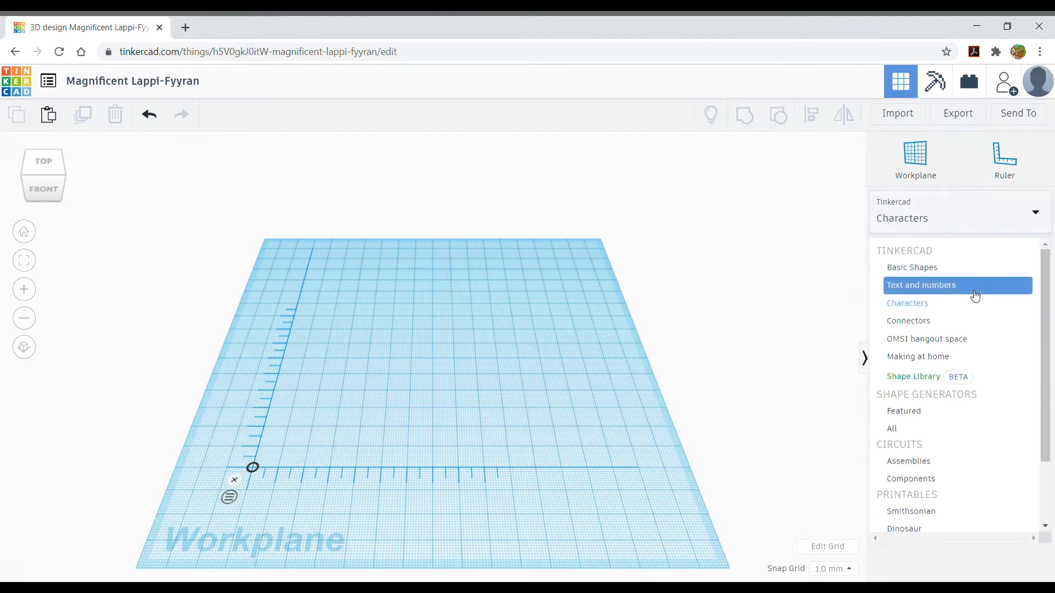
click(975, 296)
click(1017, 213)
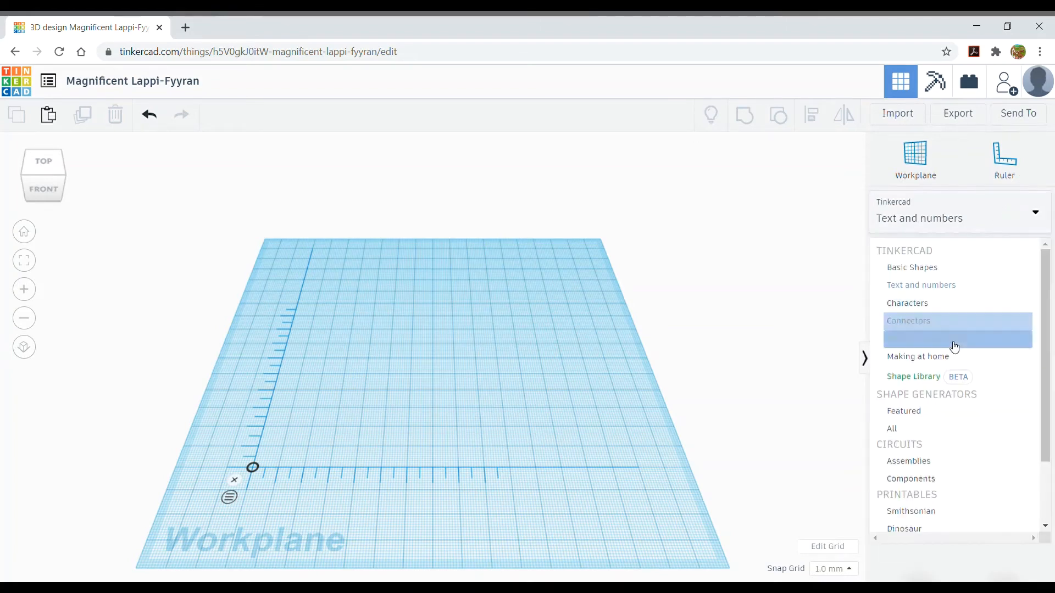
click(943, 320)
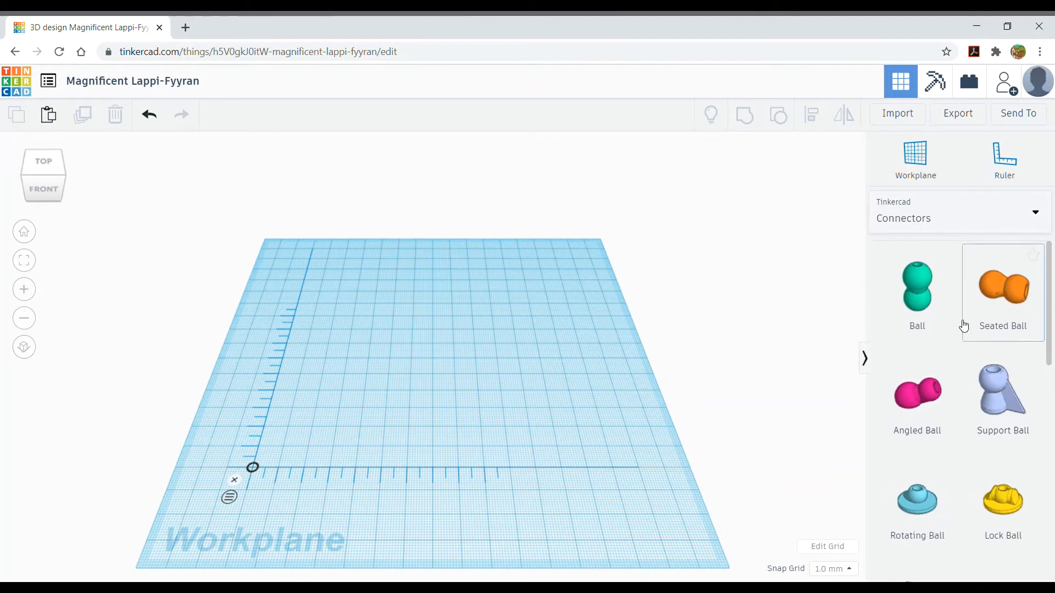
Look through the remaining shape categories and the Making at home collection, and return to Basic Shapes
click(1017, 218)
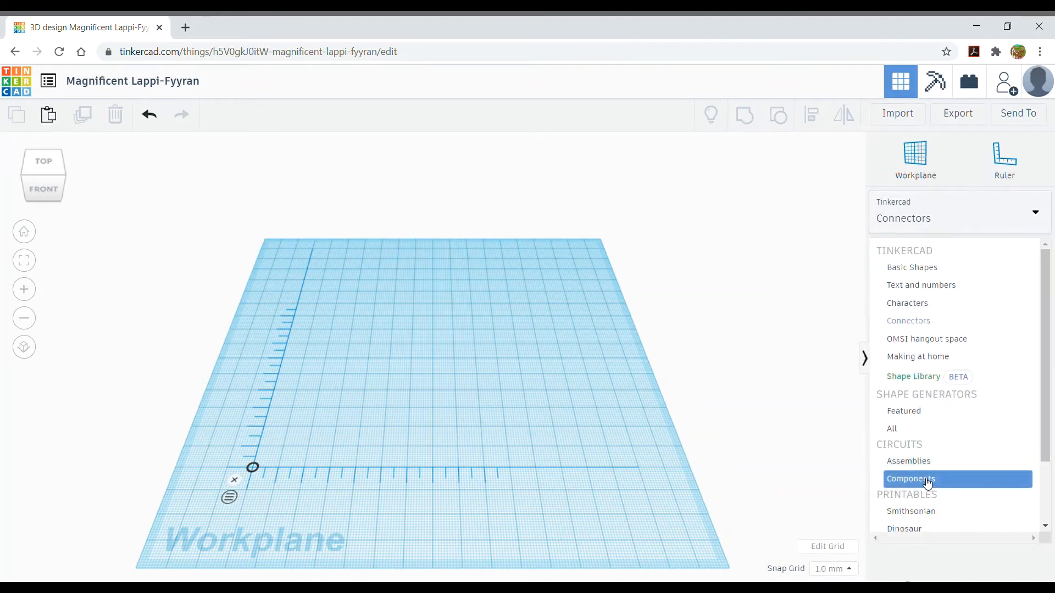
scroll(925, 476, down, 2)
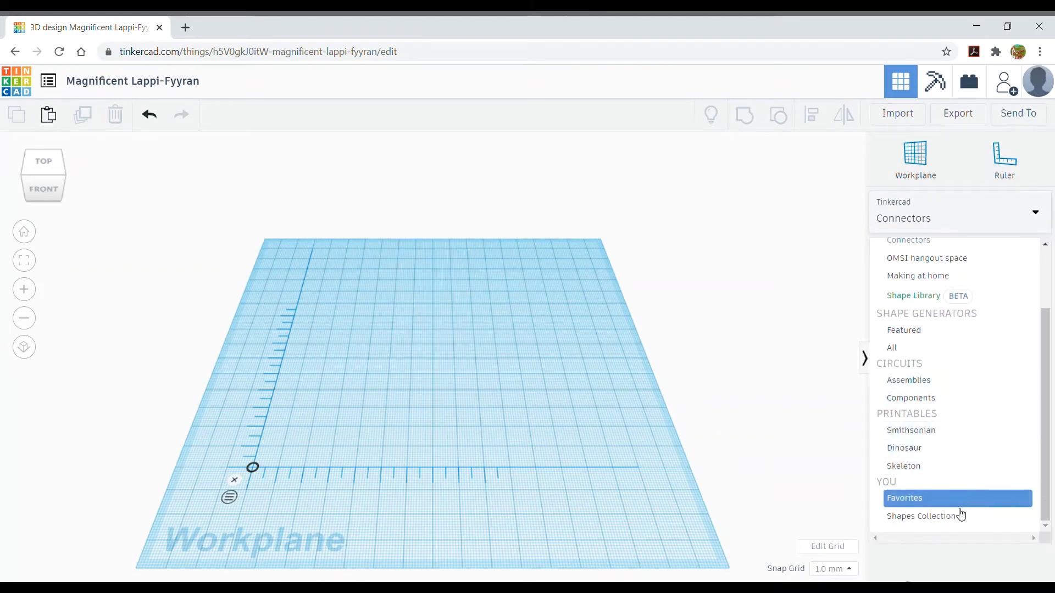
click(948, 279)
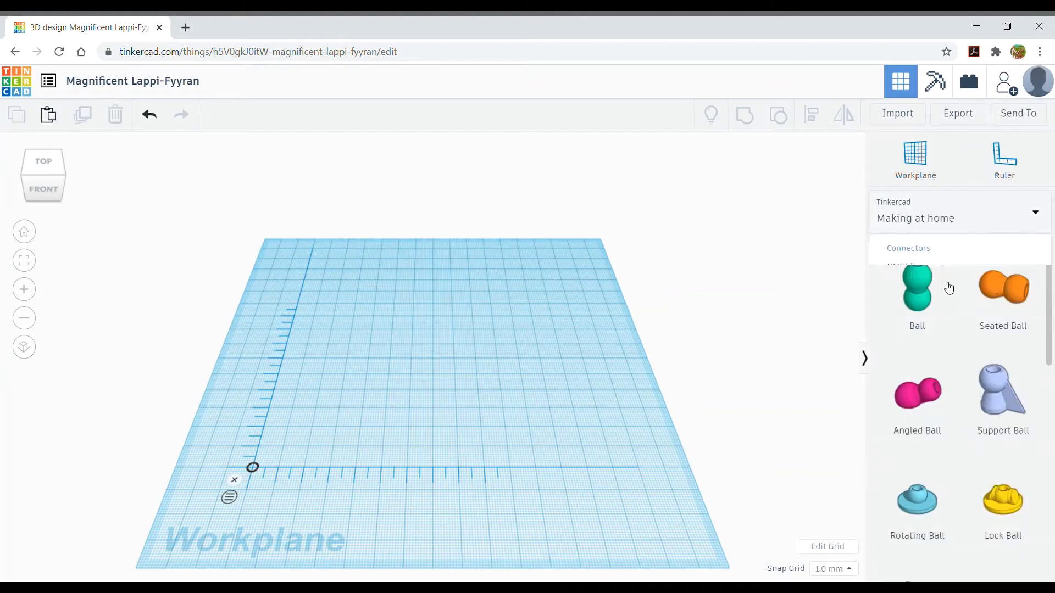
scroll(1051, 294, down, 4)
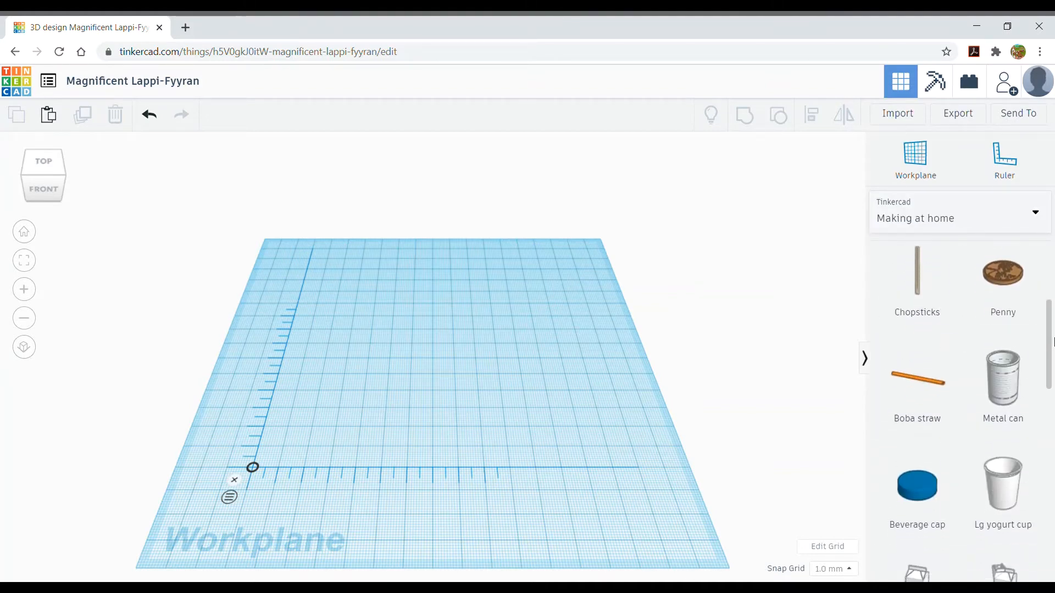
scroll(1050, 327, up, 4)
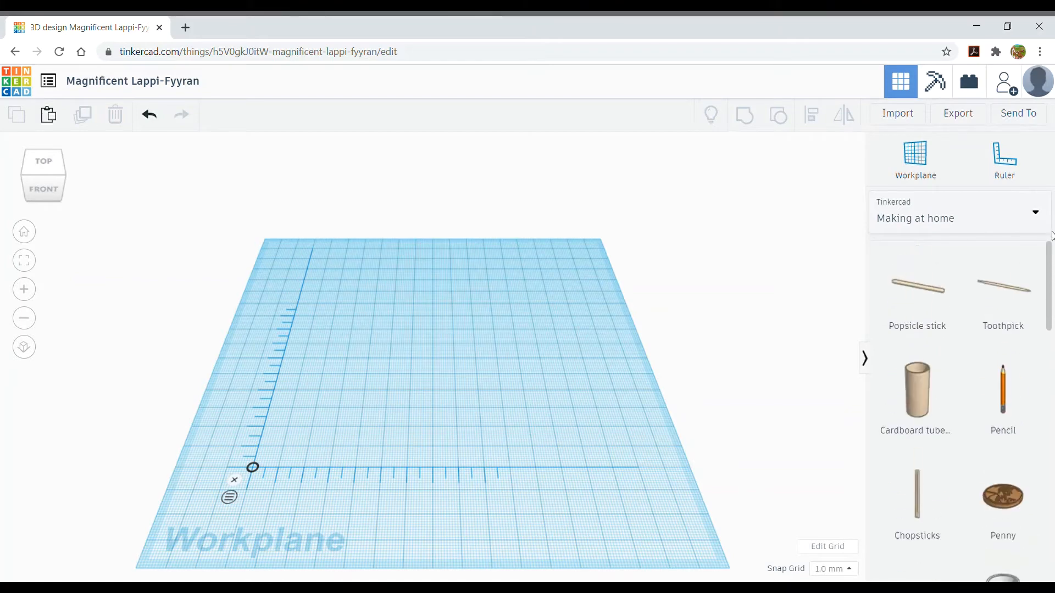
click(937, 220)
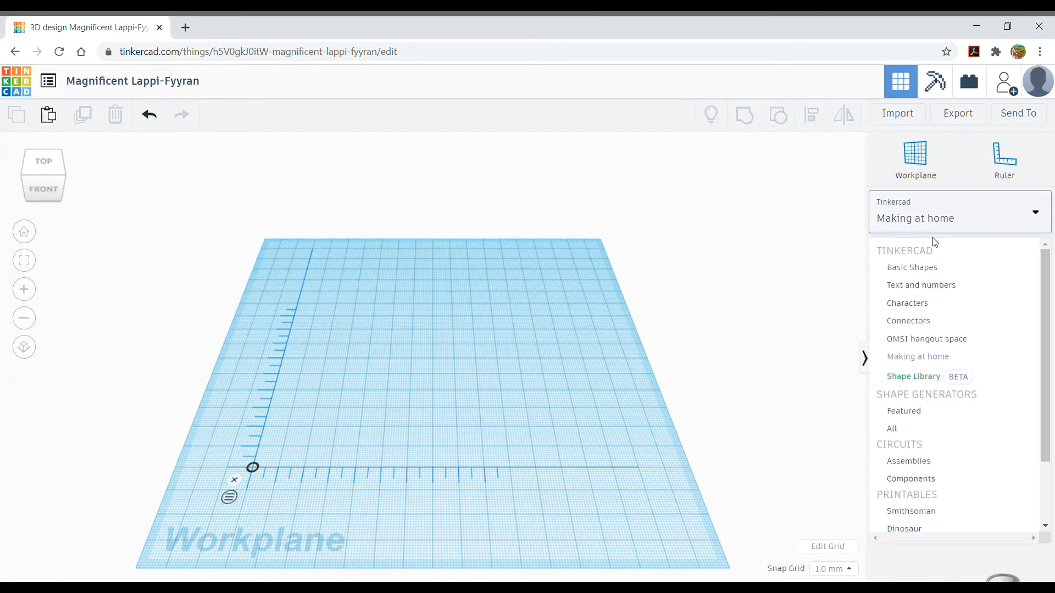
click(938, 269)
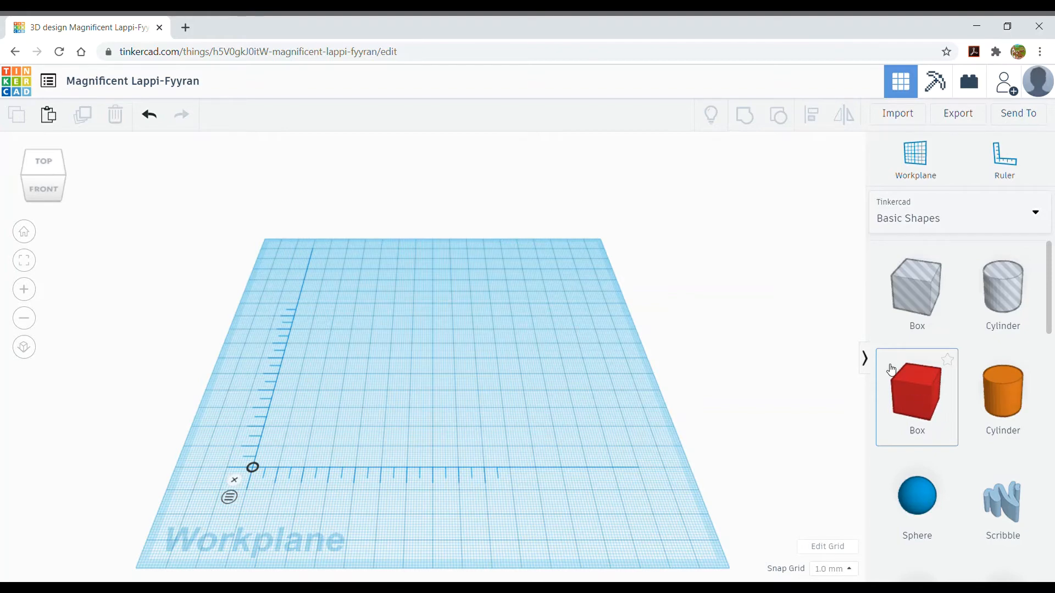
Place a 20 mm box near the middle of the workplane, turn it into a hole, and add a second solid box
drag(914, 395, 427, 349)
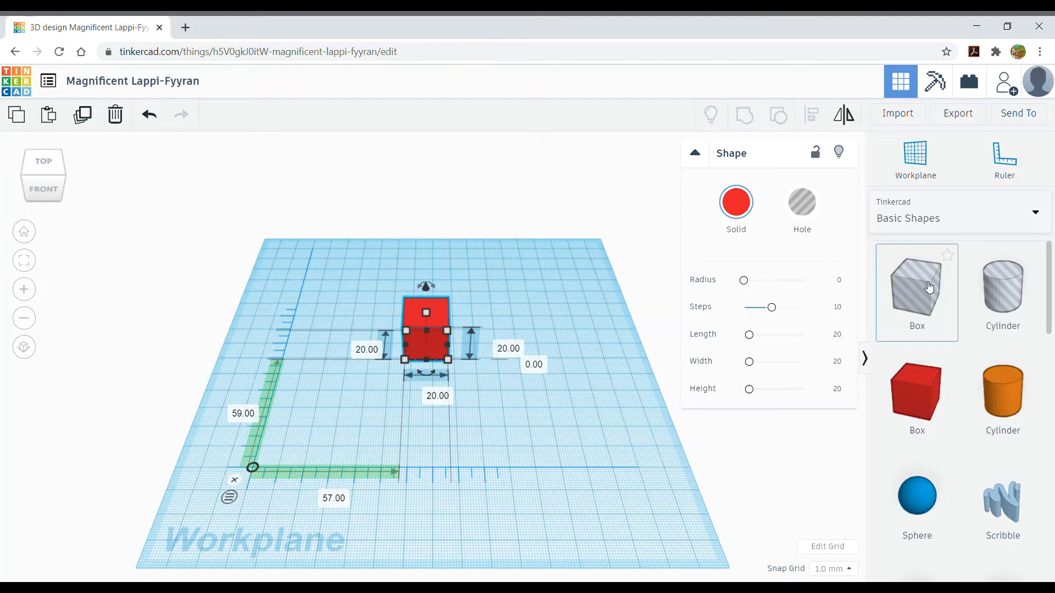
click(809, 210)
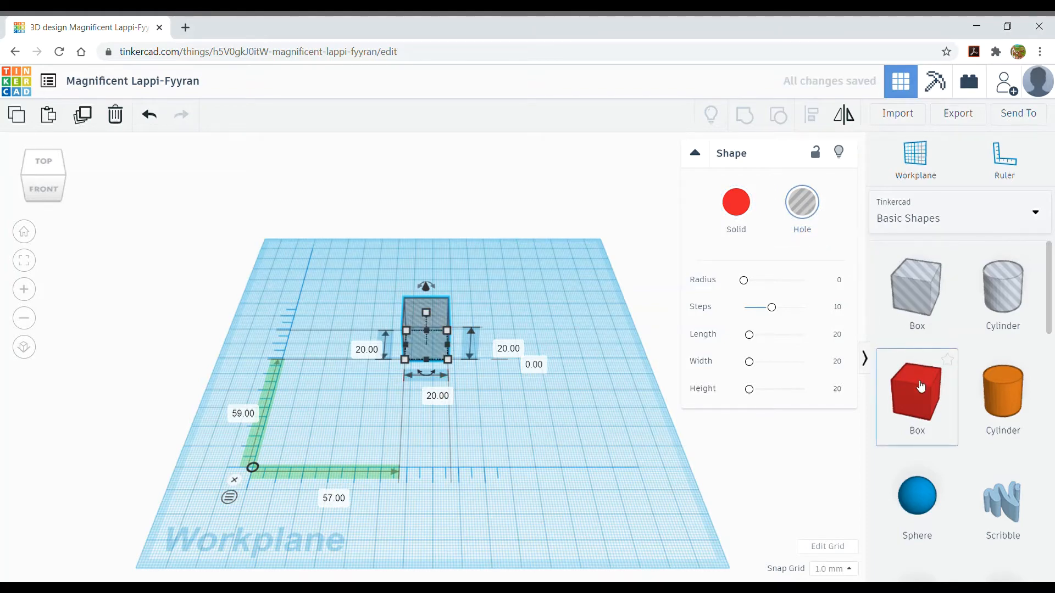
drag(758, 385, 493, 367)
Stretch the solid box to 85 by 32 mm around the hole box and group the two shapes
drag(361, 345, 387, 341)
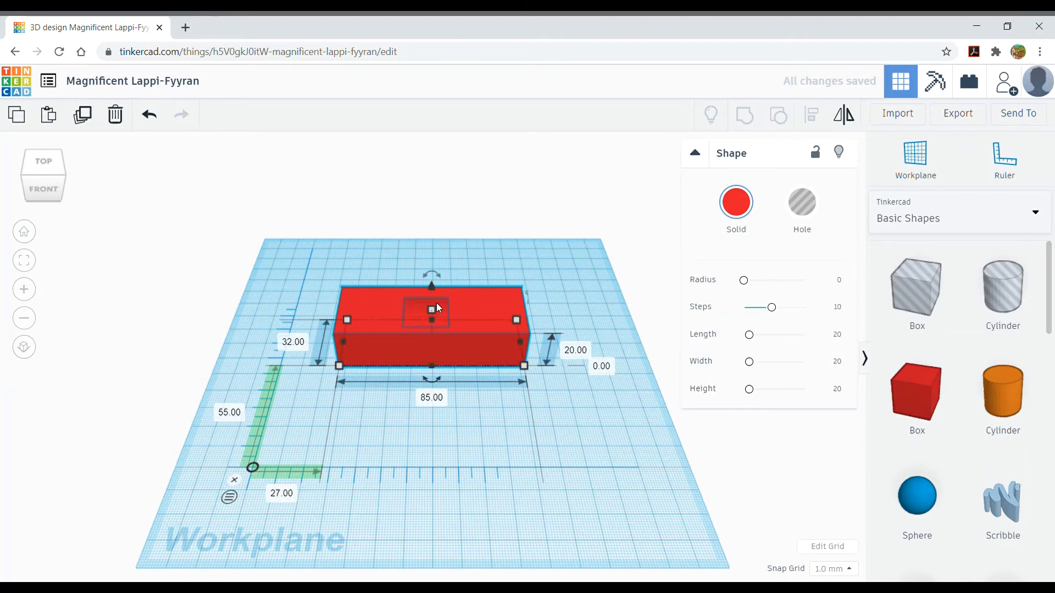
click(467, 243)
drag(310, 241, 517, 364)
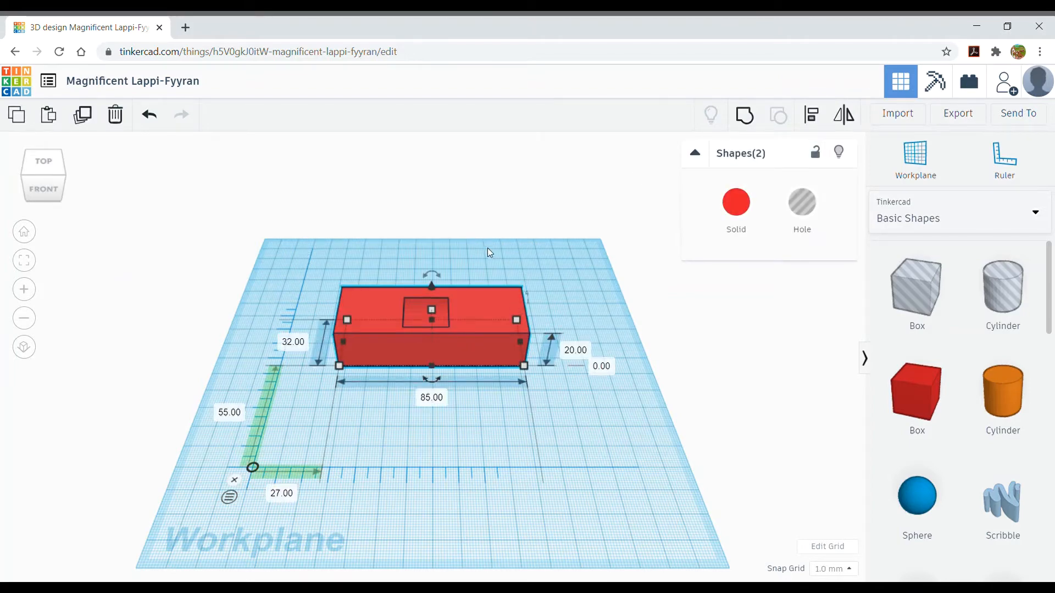
click(749, 121)
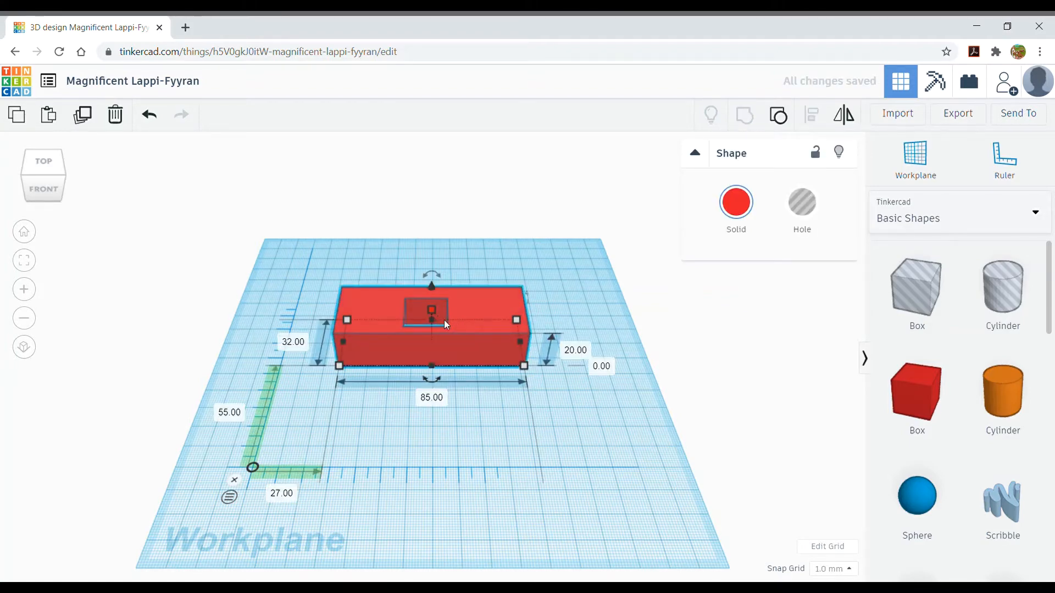
Inspect the square opening cut through the red block from the top view and from the front at an angle
click(405, 220)
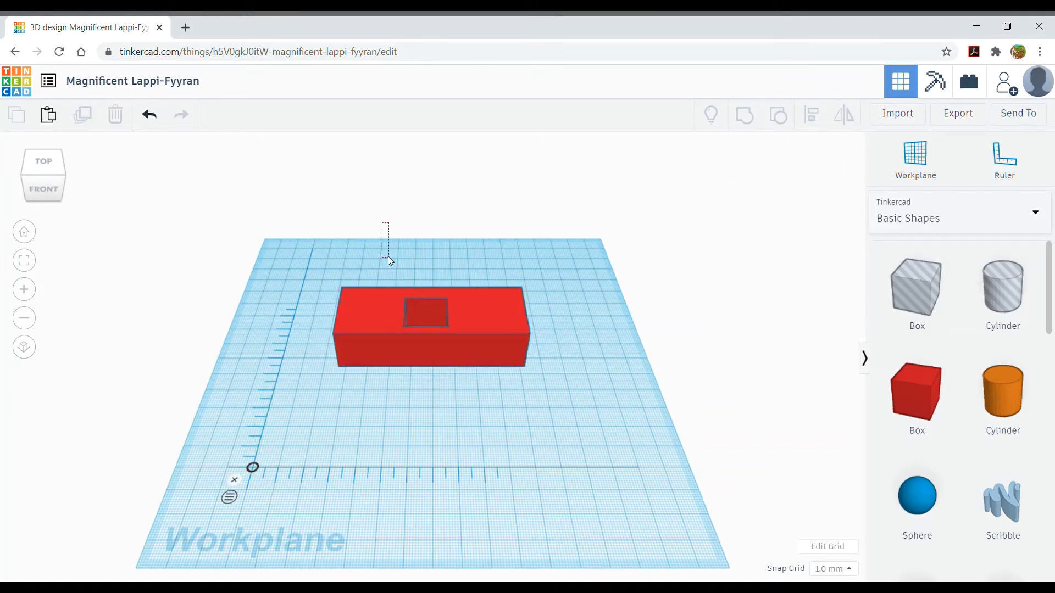
click(38, 160)
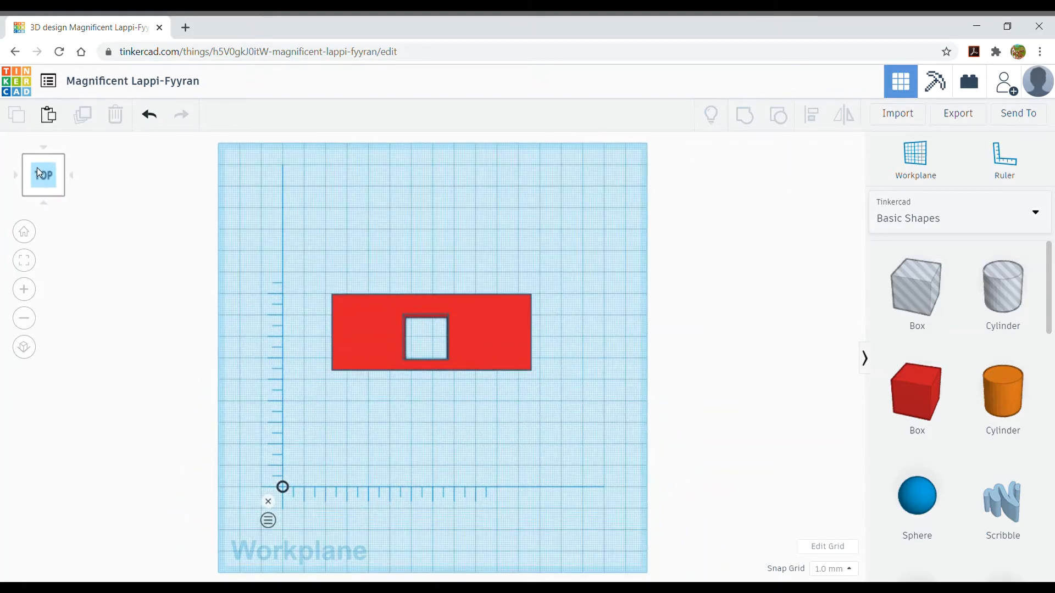
drag(37, 168, 37, 159)
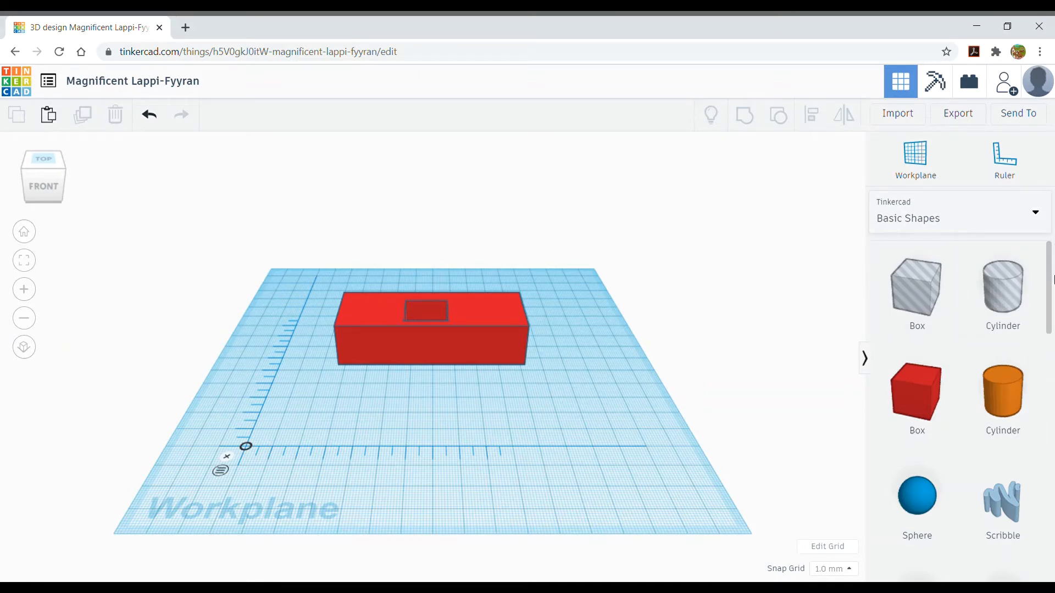
scroll(1051, 318, down, 4)
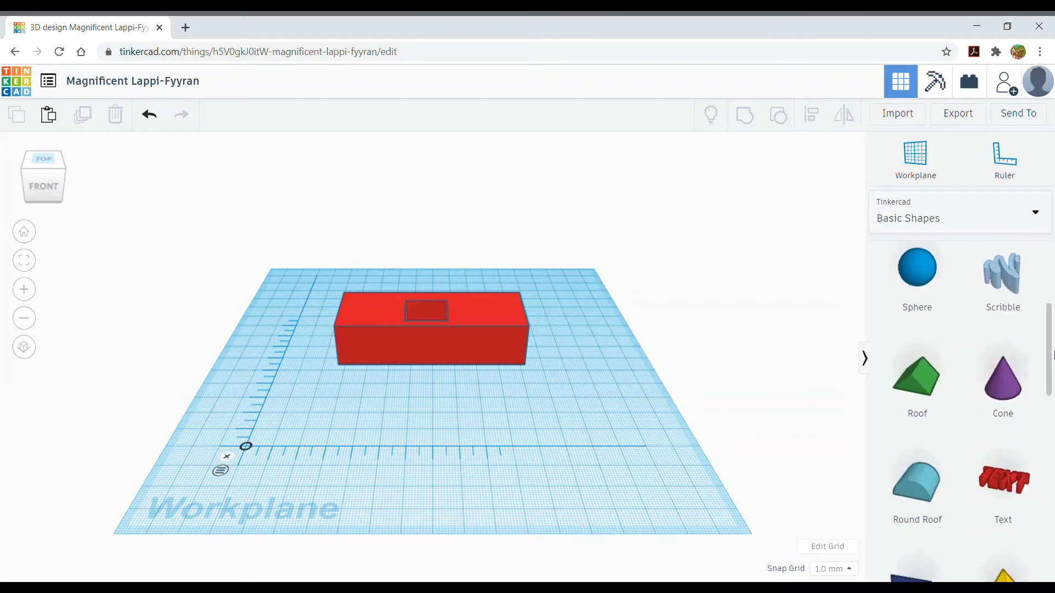
scroll(1053, 319, up, 2)
scroll(1052, 308, up, 2)
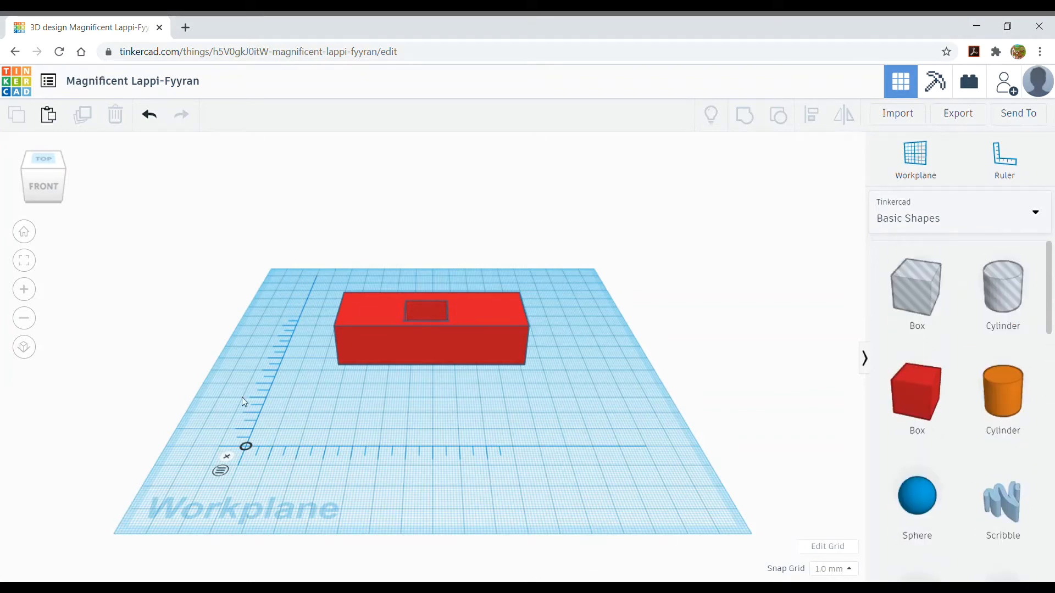
Undo the grouping and the enlargement of the solid box
click(159, 122)
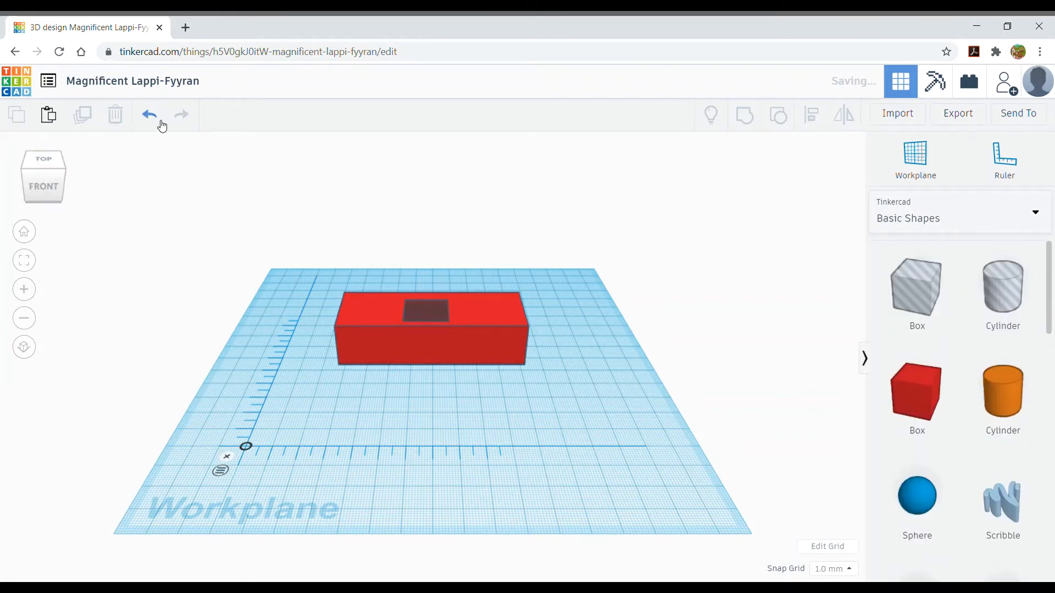
click(158, 122)
click(159, 122)
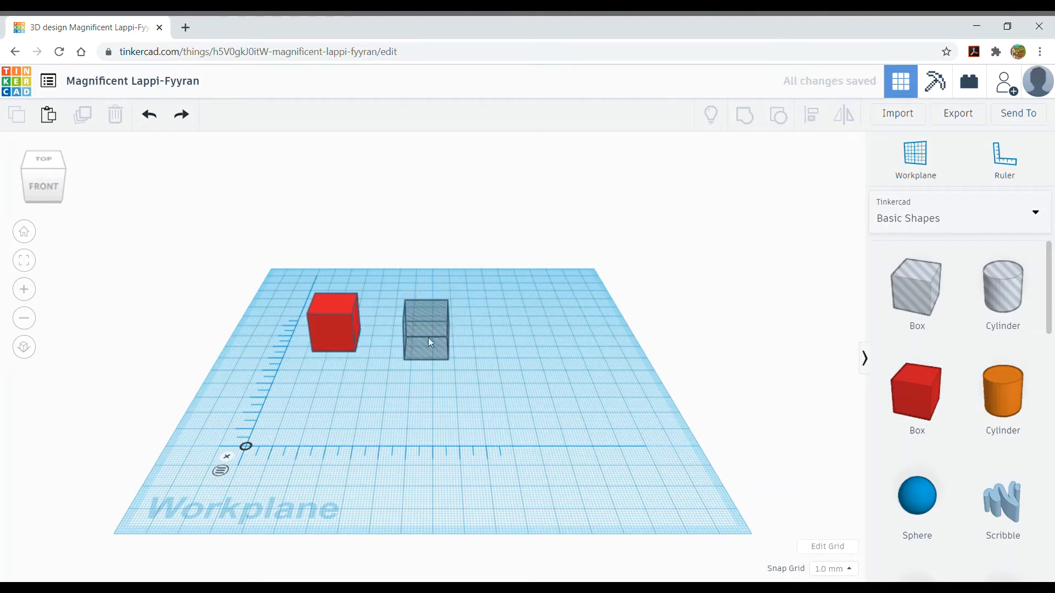
Move the solid box to 46 mm across and 45 mm back from the ruler origin, and the hole box to the workplane's front-right corner
drag(428, 337, 315, 390)
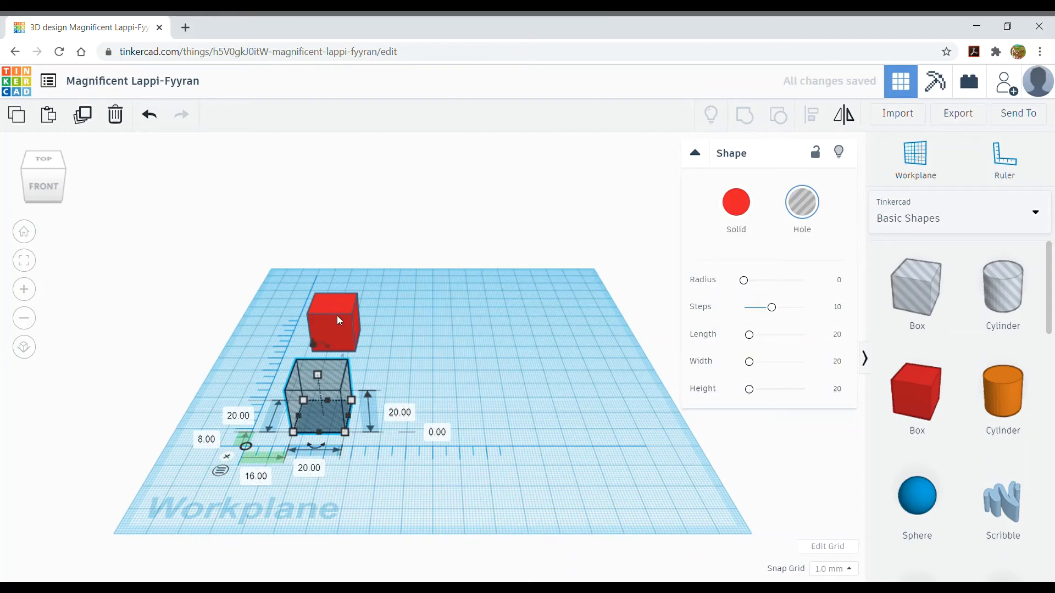
drag(337, 315, 415, 338)
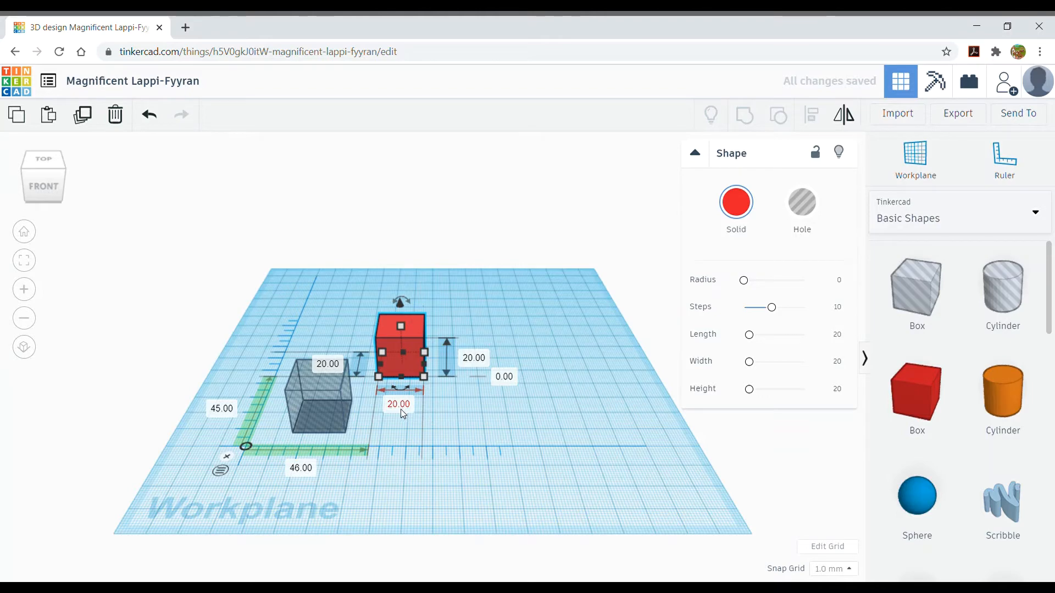
drag(313, 412, 662, 491)
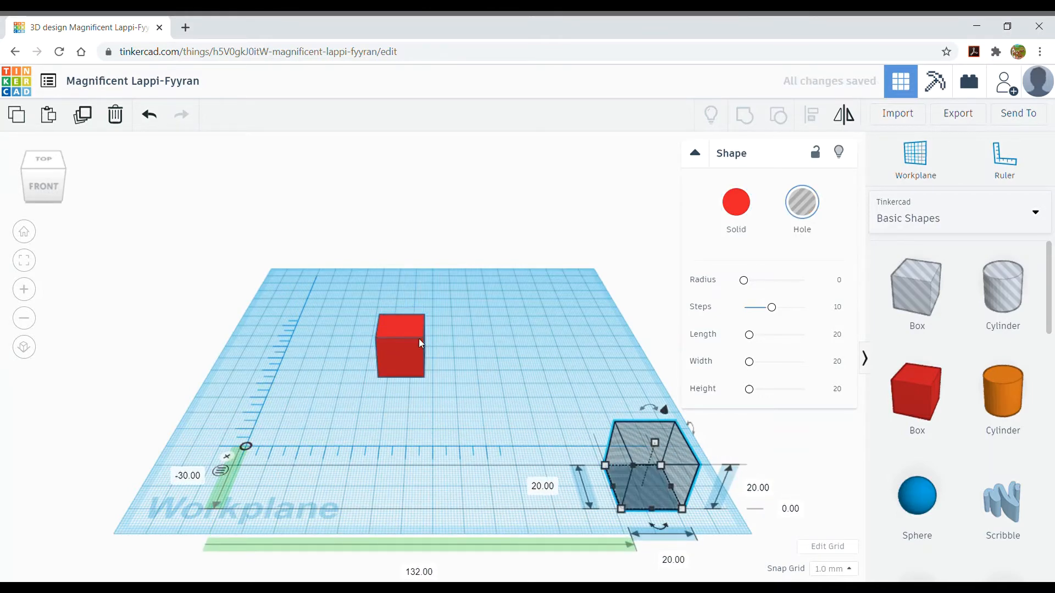
Resize the solid red box to a 50 mm cube by setting its width, depth and height to 50 mm
click(385, 360)
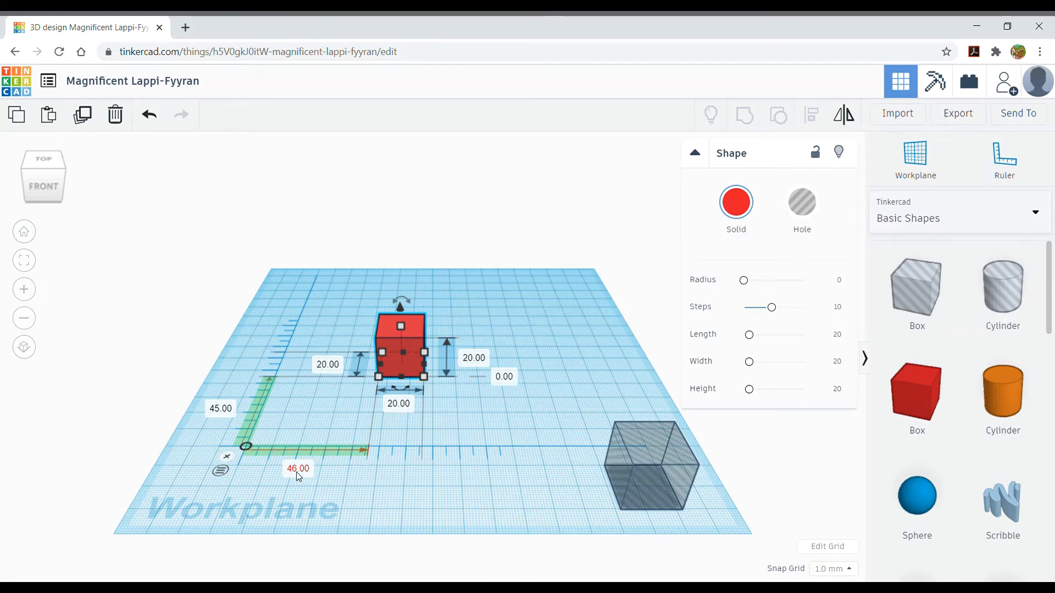
click(406, 406)
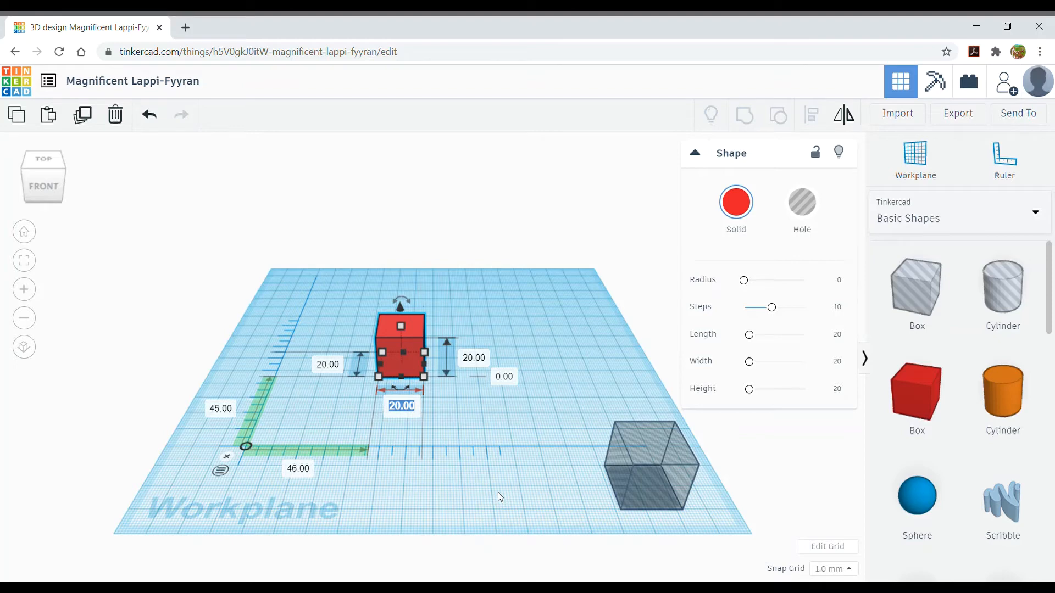
text(50)
click(332, 366)
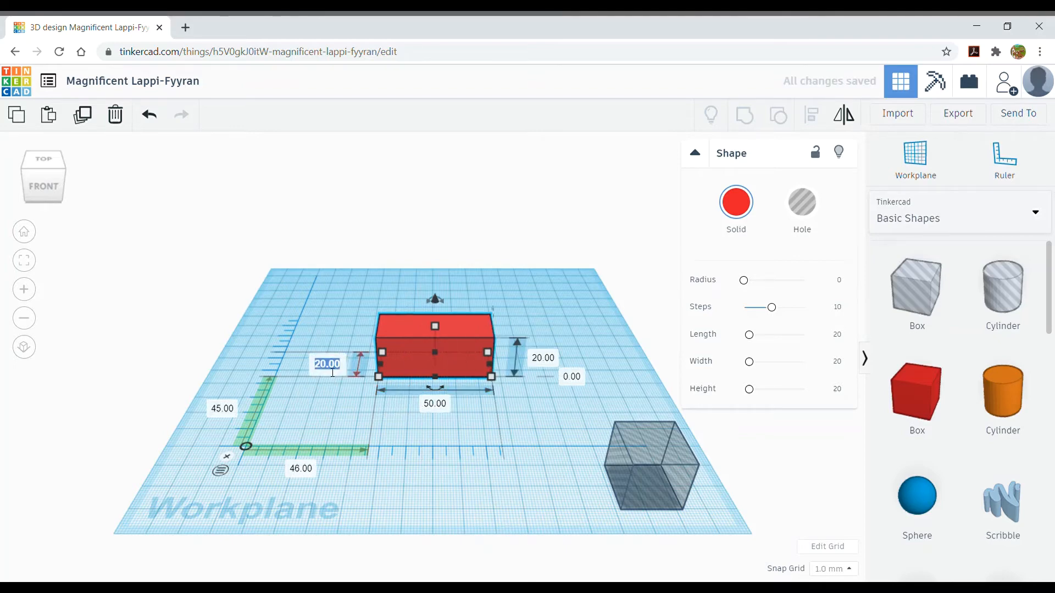
text(50)
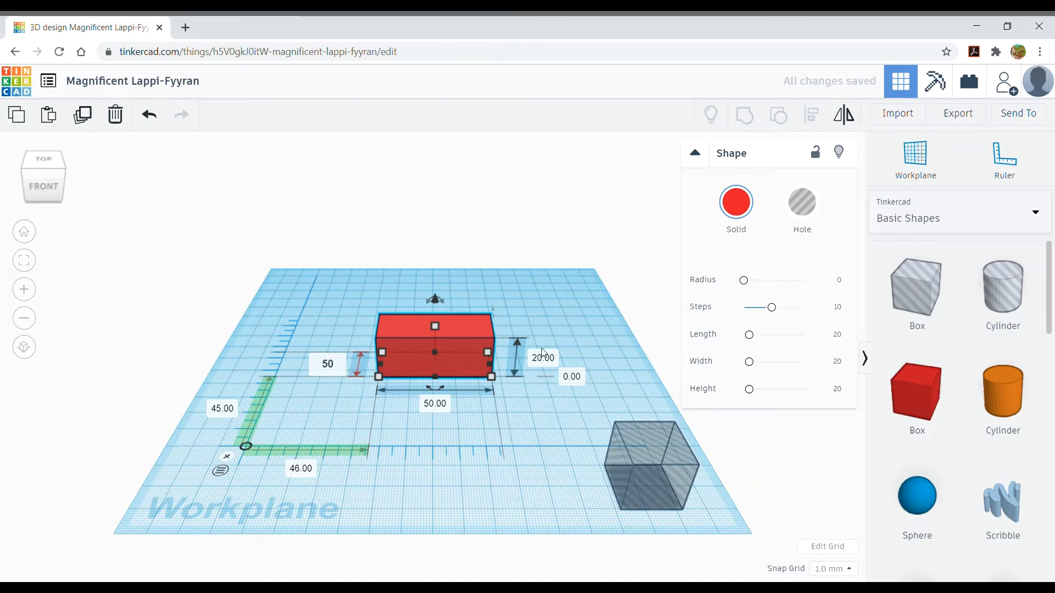
key(Return)
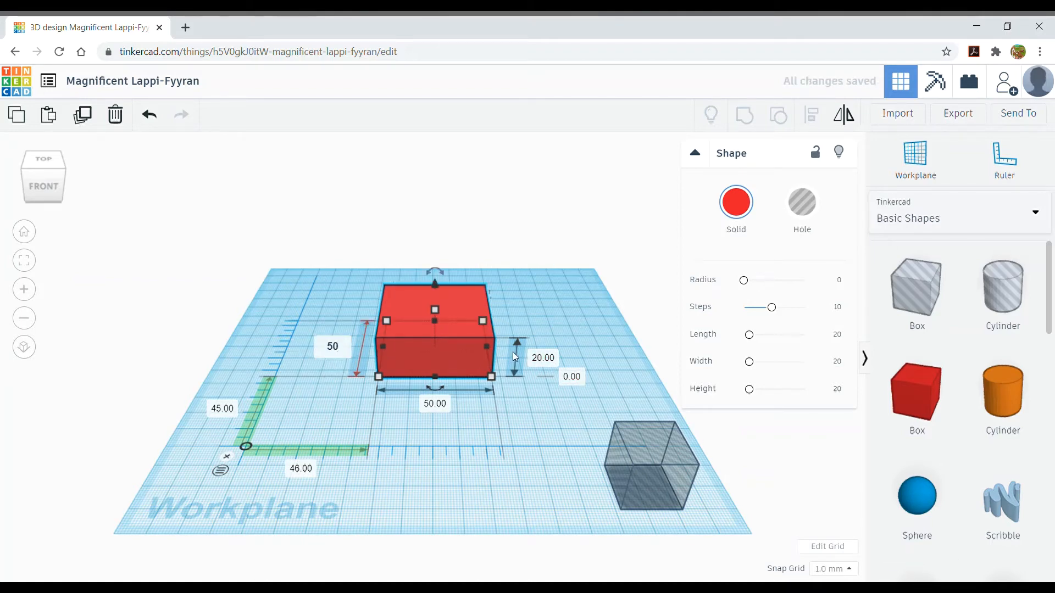
click(541, 359)
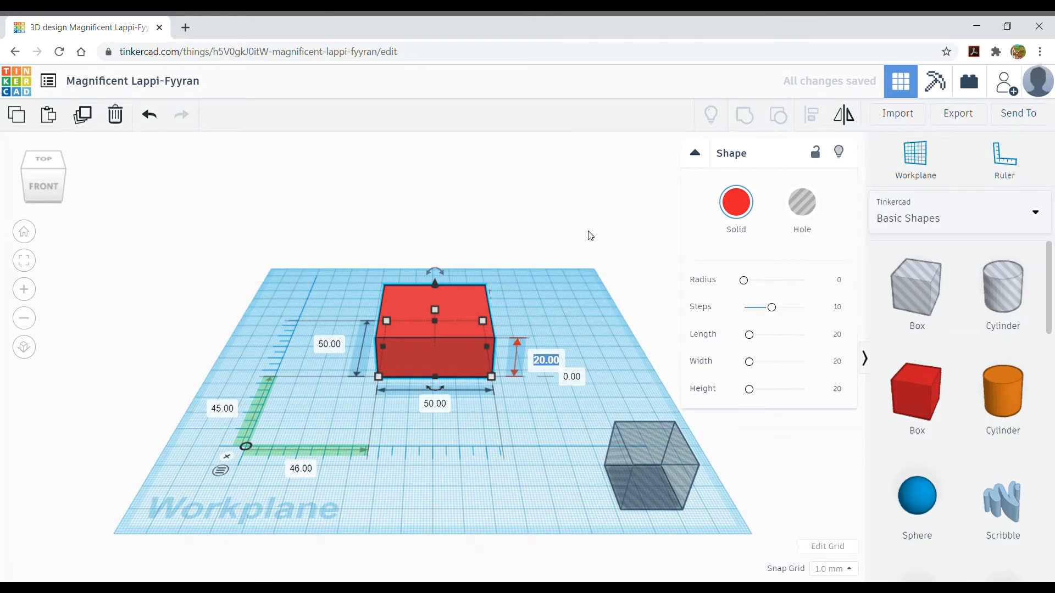
text(50)
key(Return)
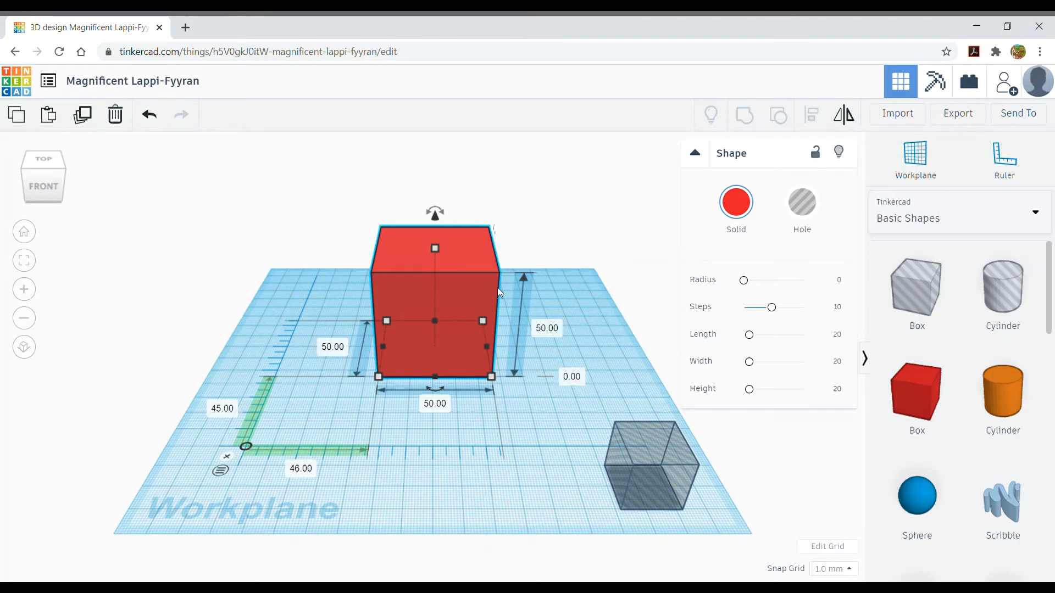
Shift the red cube to 45 mm across from the ruler origin and set its front-to-back offset to 40 mm
mouse_move(463, 282)
mouse_down()
mouse_move(466, 301)
mouse_move(462, 294)
mouse_up()
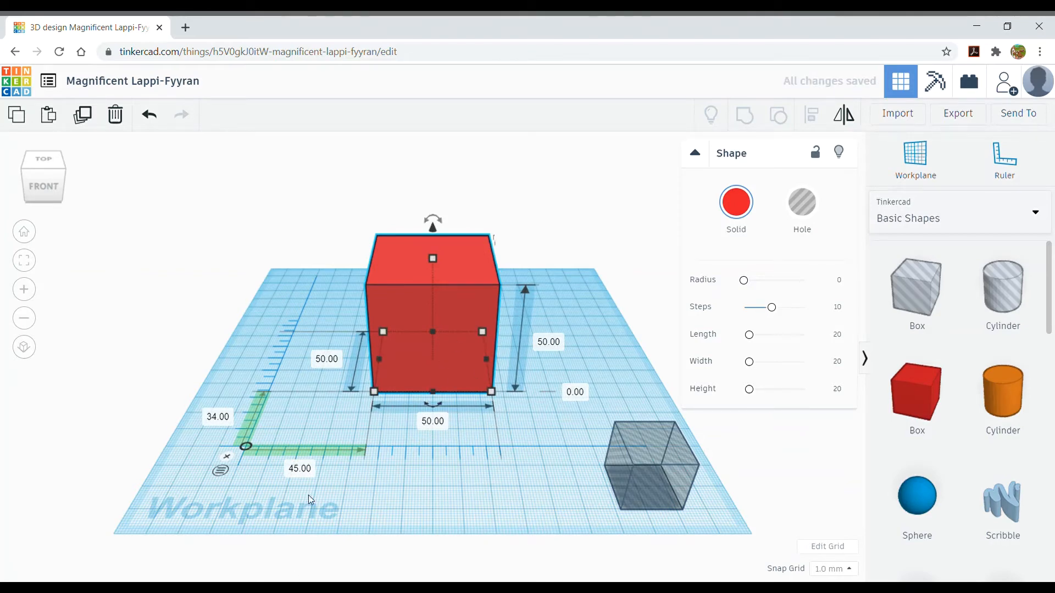
click(303, 470)
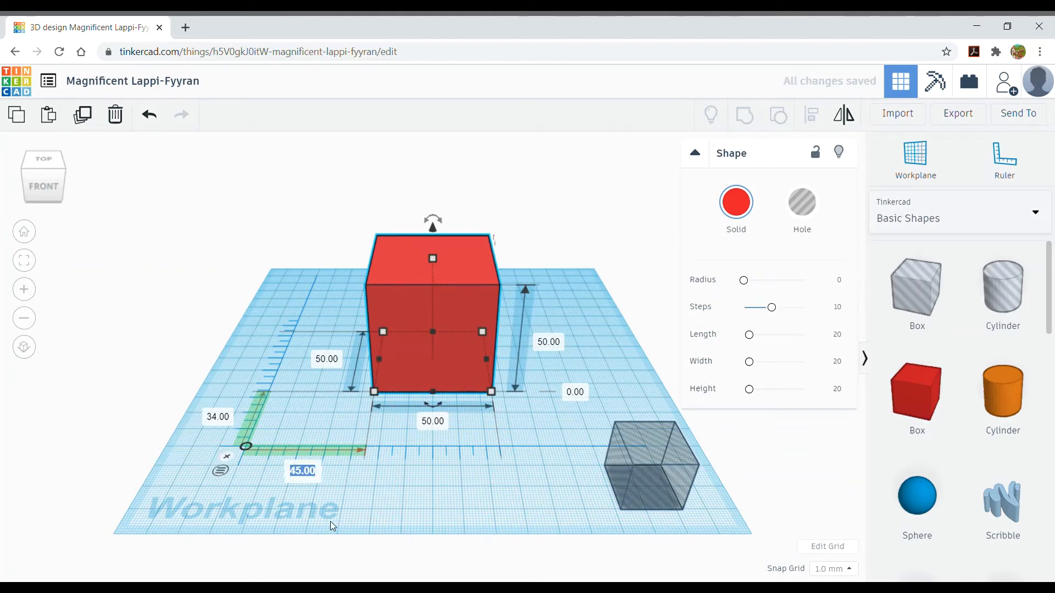
click(222, 419)
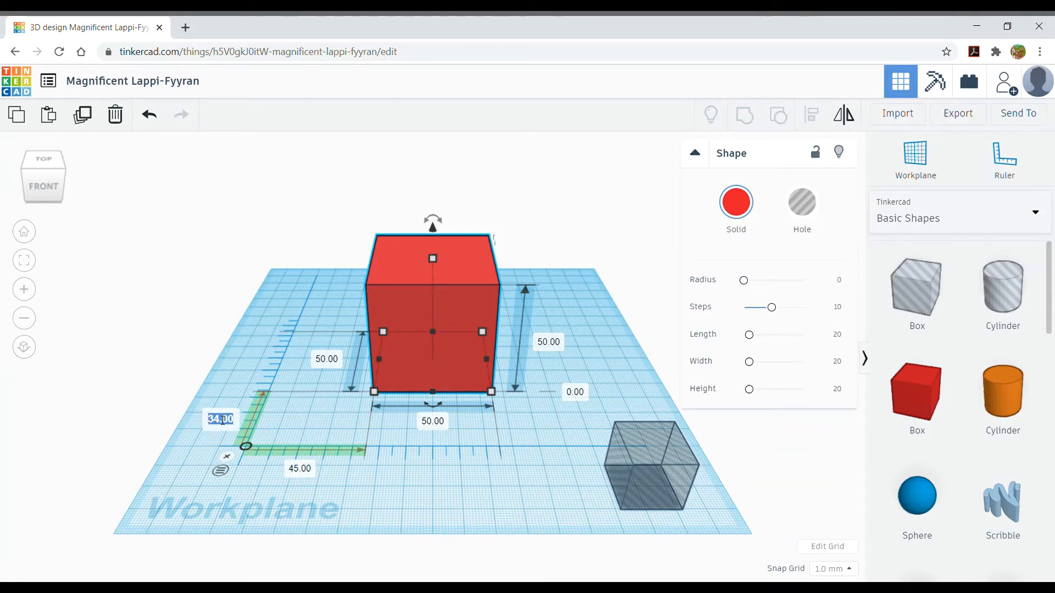
text(40)
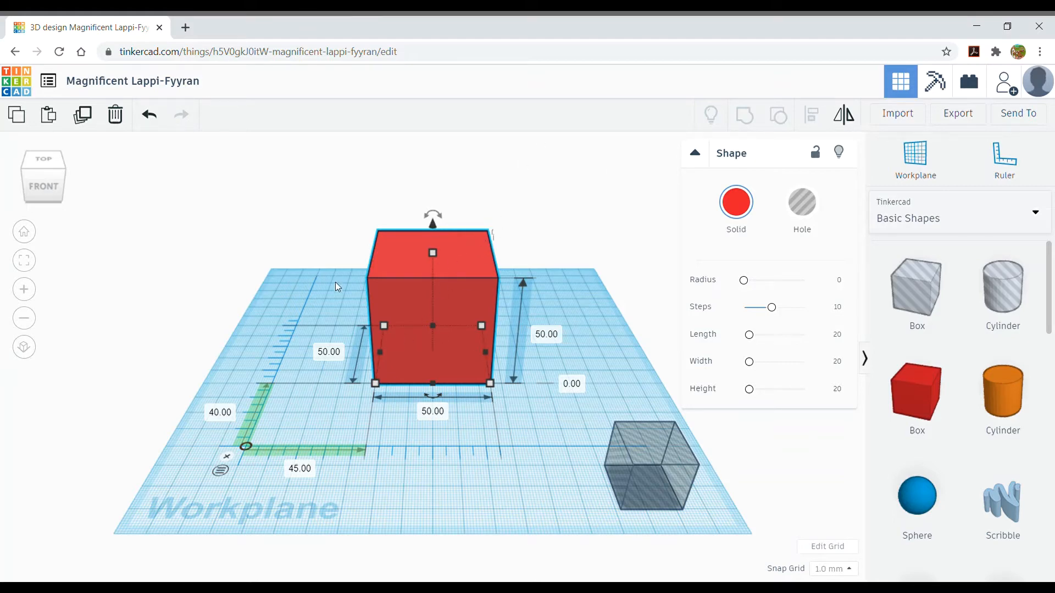
Move the hole box beside the red cube's front-right corner, 101 mm across and 12 mm back from the ruler origin
click(641, 475)
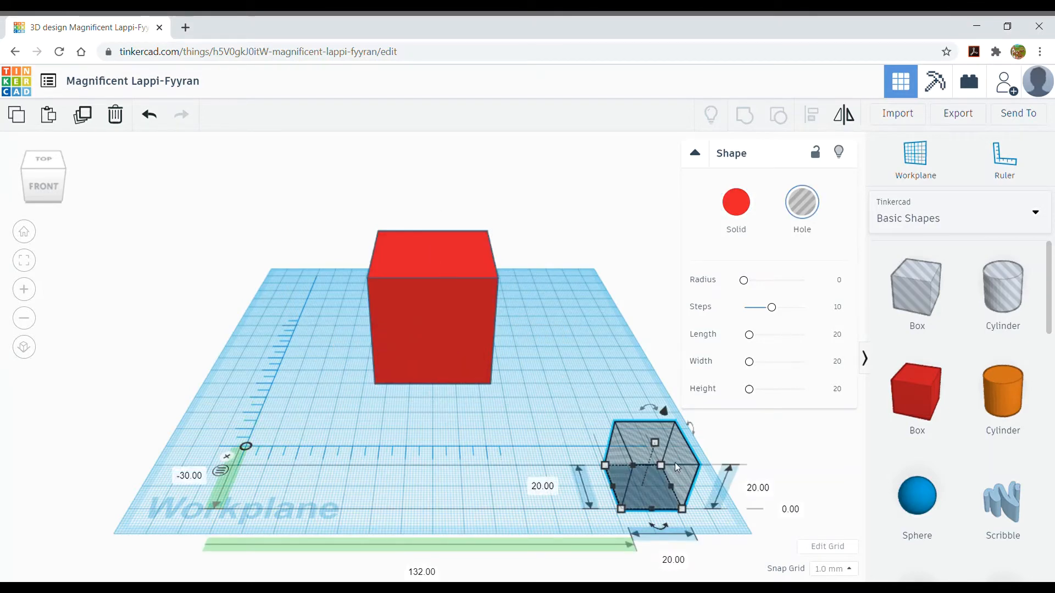
drag(677, 467, 446, 468)
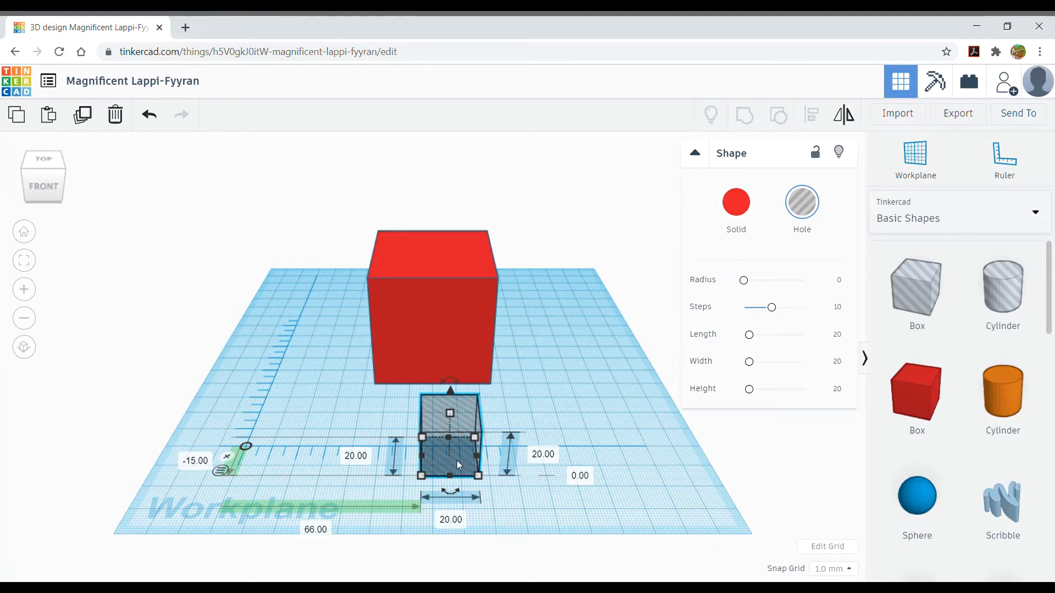
drag(459, 466, 573, 423)
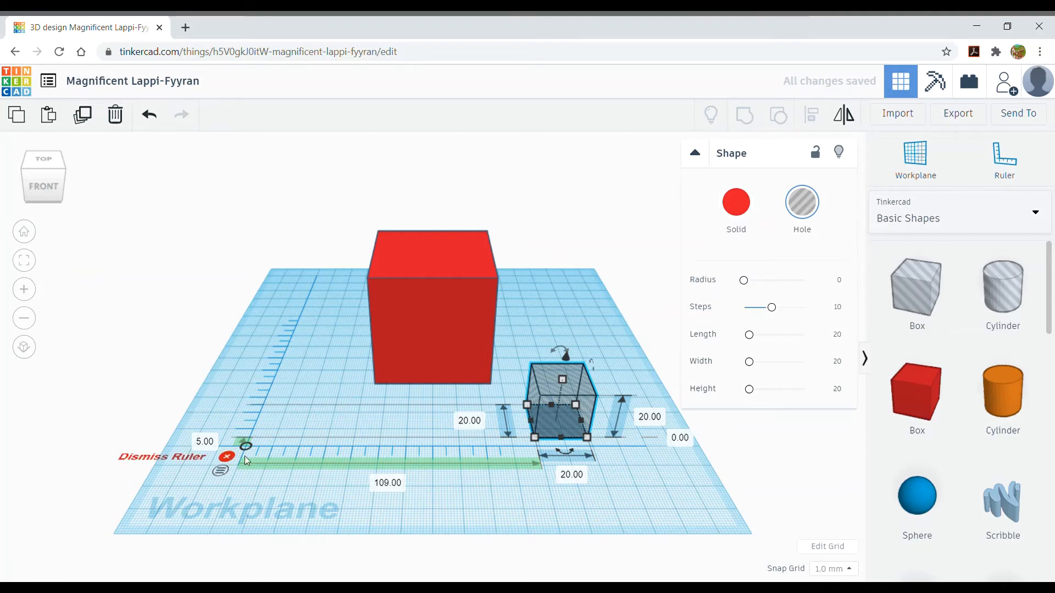
drag(583, 423, 563, 372)
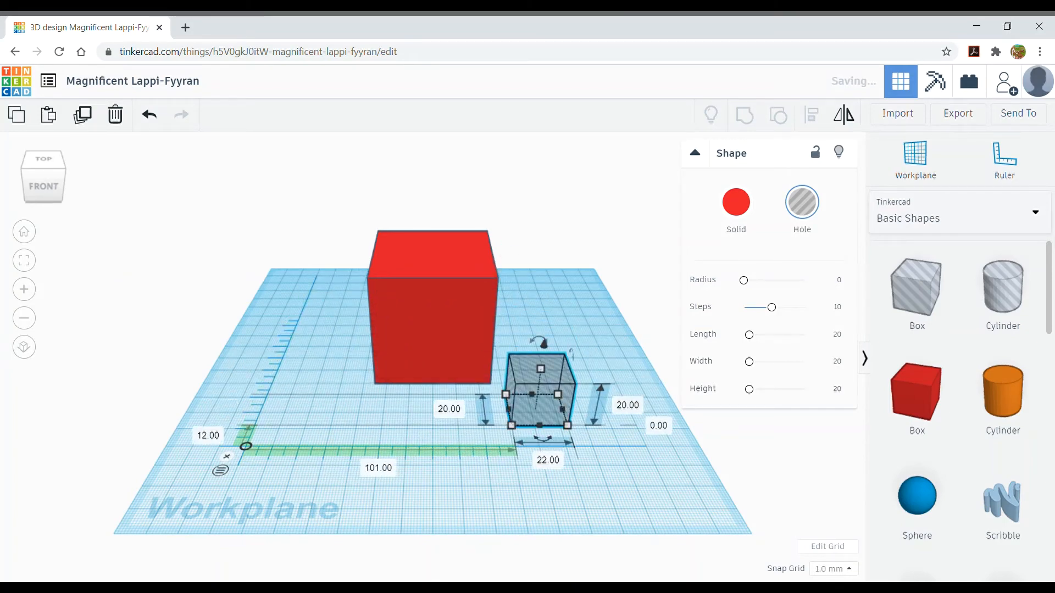
Set the hole box's width and depth to 46 mm and move it in front of the red cube
click(549, 461)
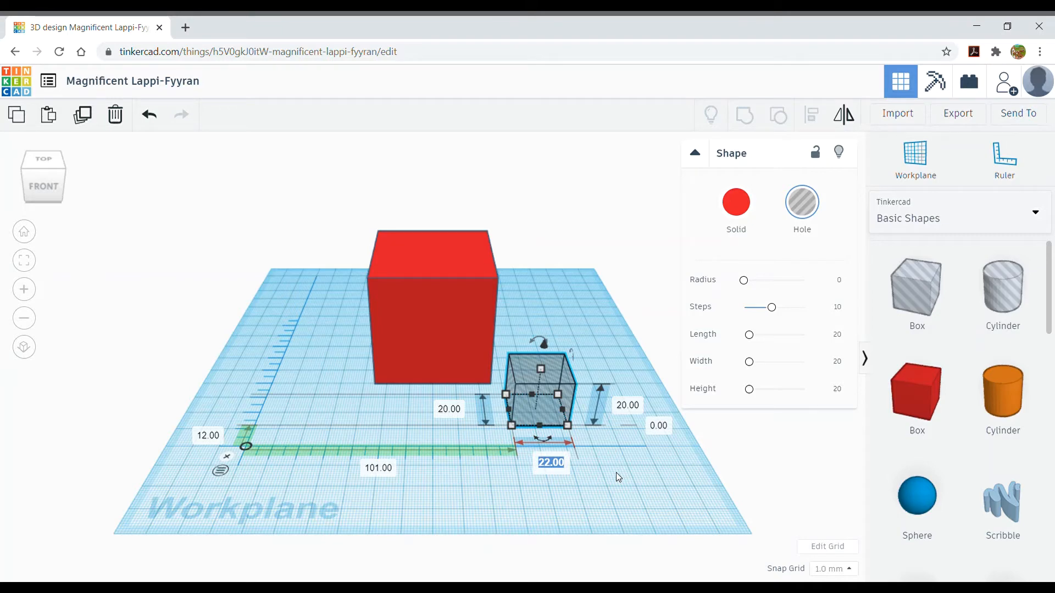
text(46)
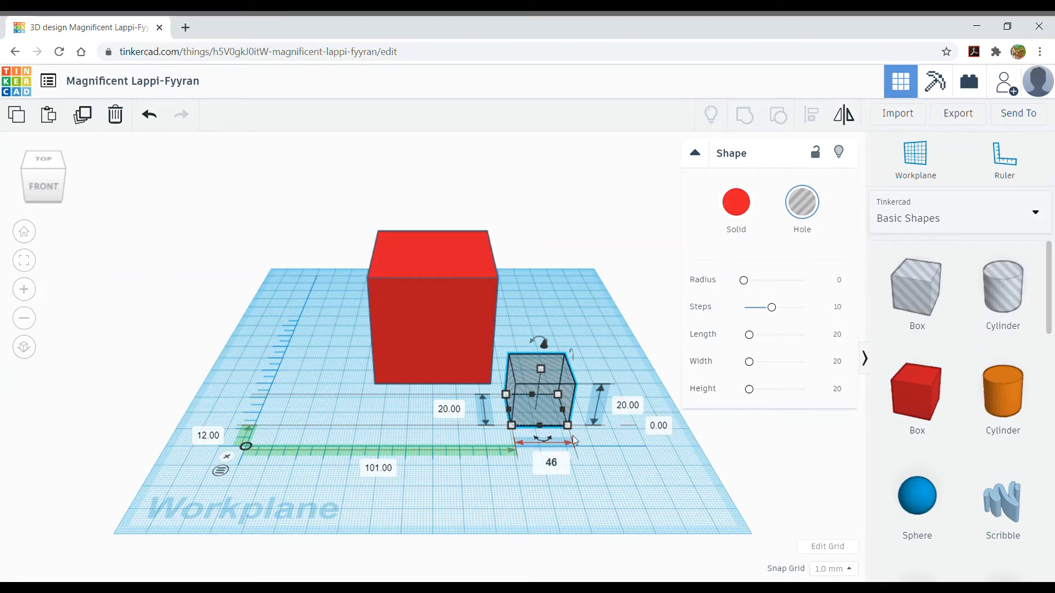
key(Return)
click(450, 411)
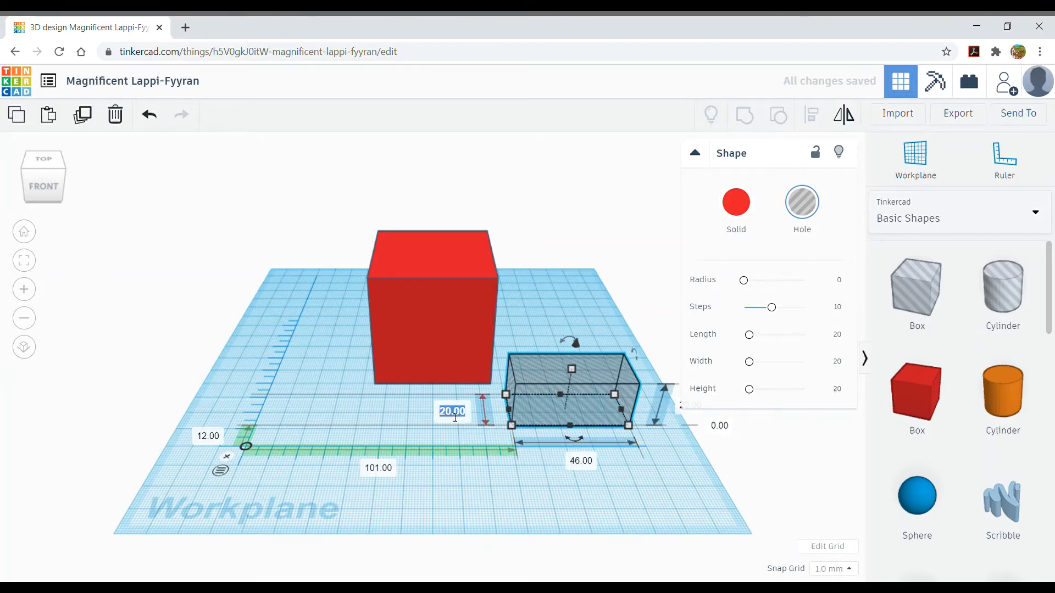
text(46)
key(Return)
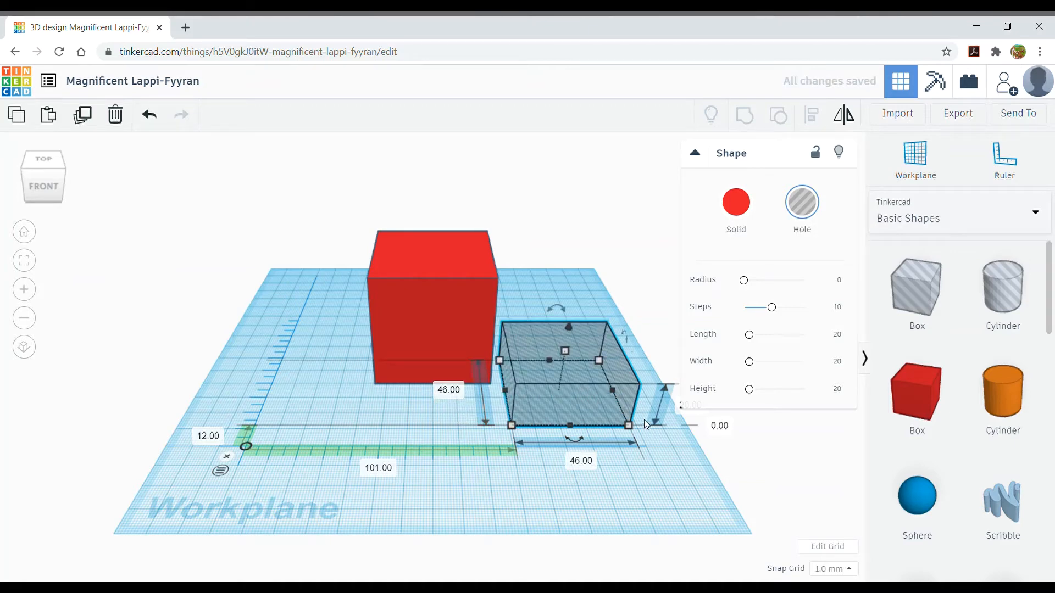
drag(579, 391, 467, 423)
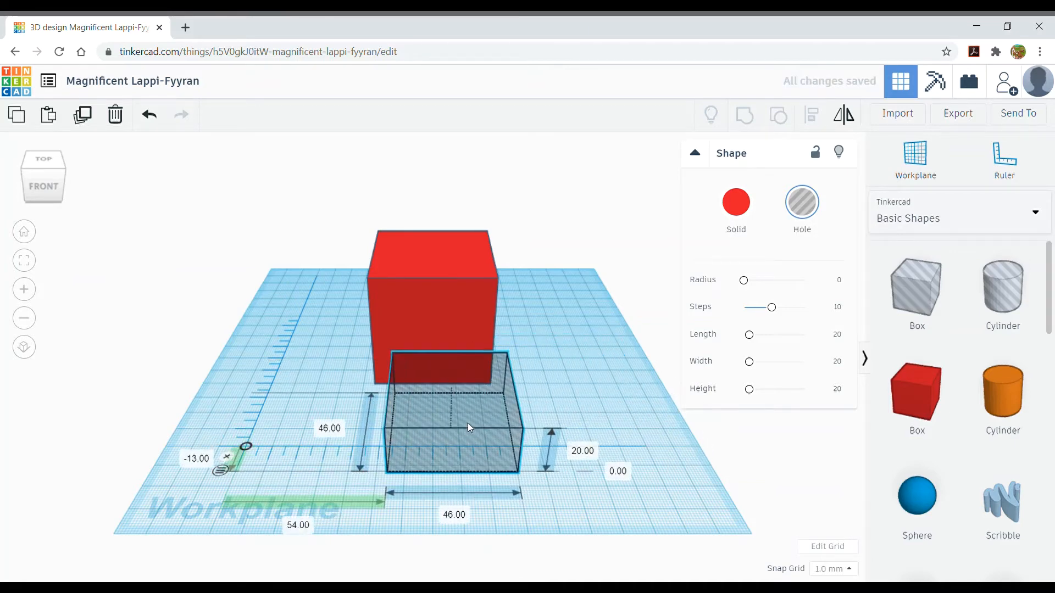
Set the hole box's height to 48 mm and collapse its shape properties
click(586, 453)
text(48)
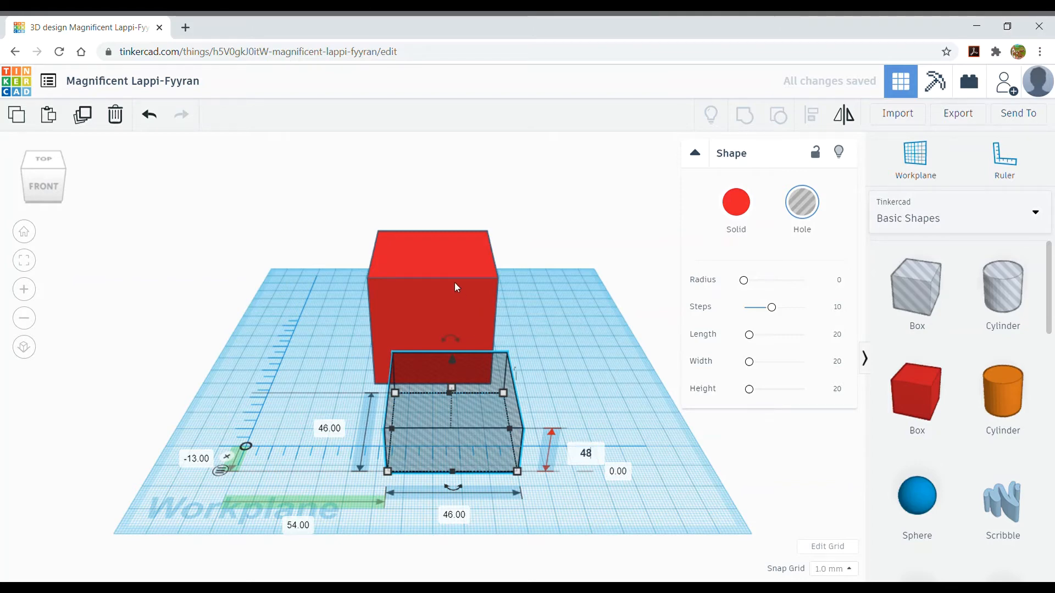
key(Return)
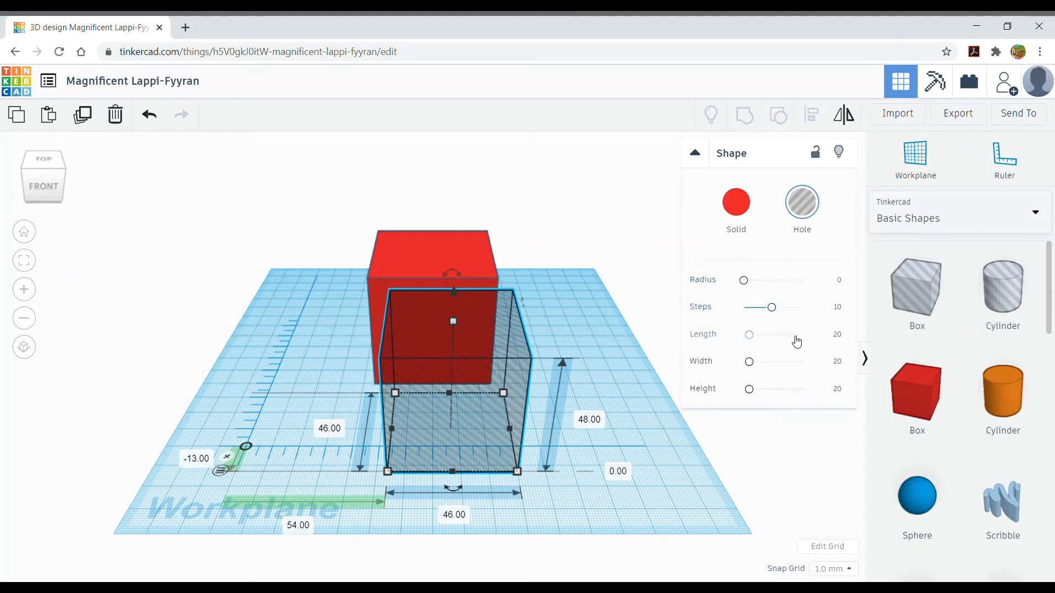
click(696, 155)
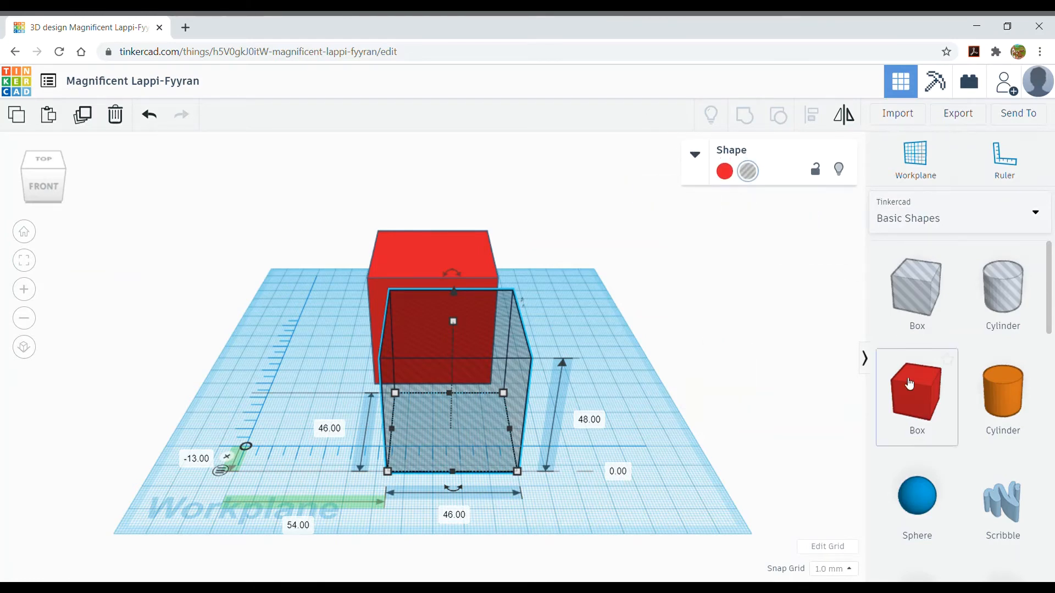
click(865, 359)
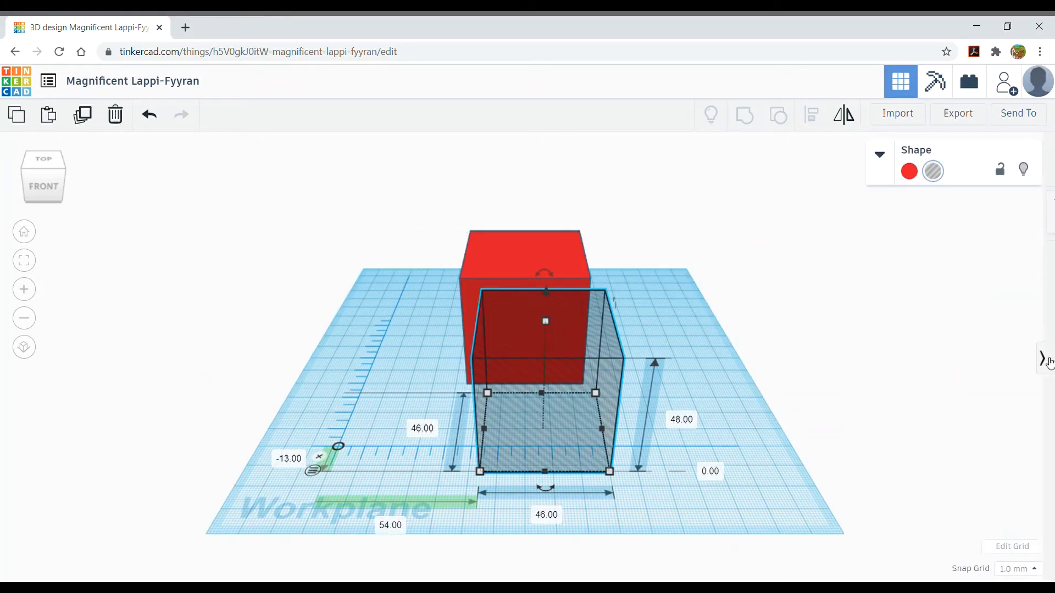
click(1048, 359)
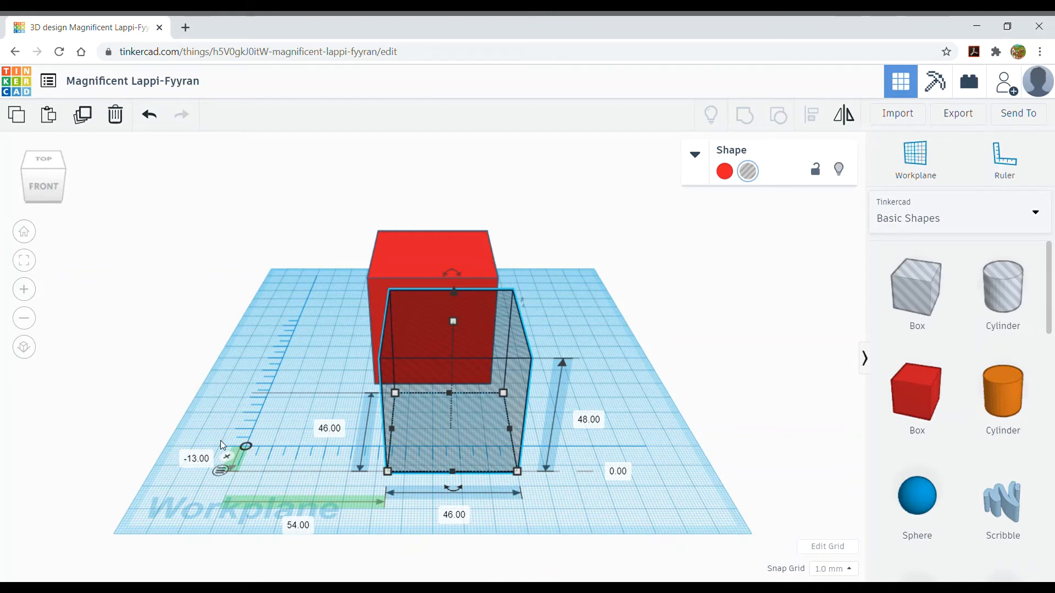
Position the hole box 2 mm across and 2 mm back from the ruler origin
mouse_move(504, 349)
mouse_down()
mouse_move(473, 252)
mouse_move(463, 275)
mouse_move(496, 440)
mouse_move(507, 369)
mouse_up()
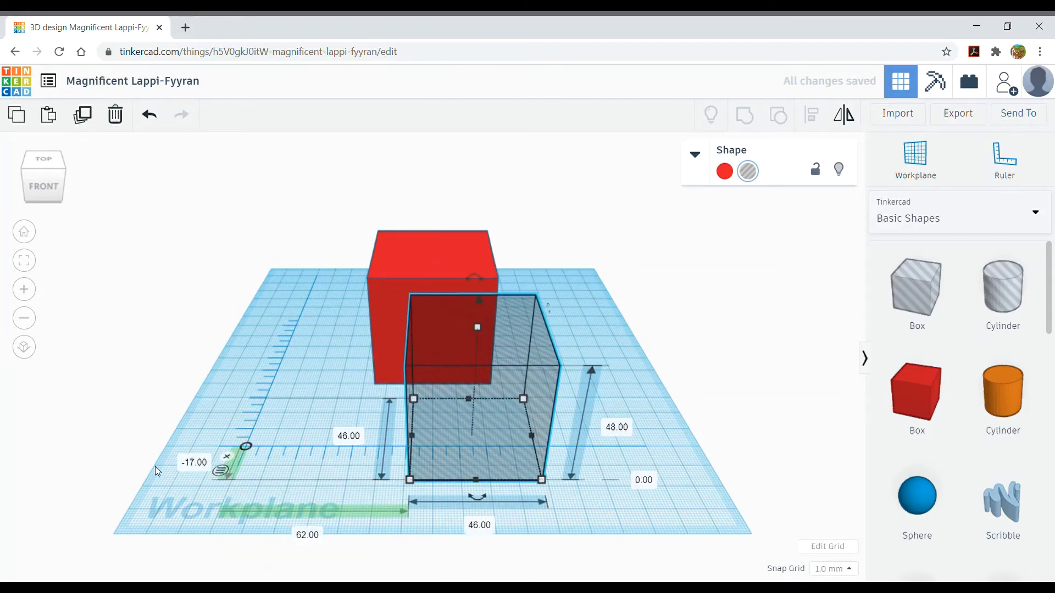
click(189, 469)
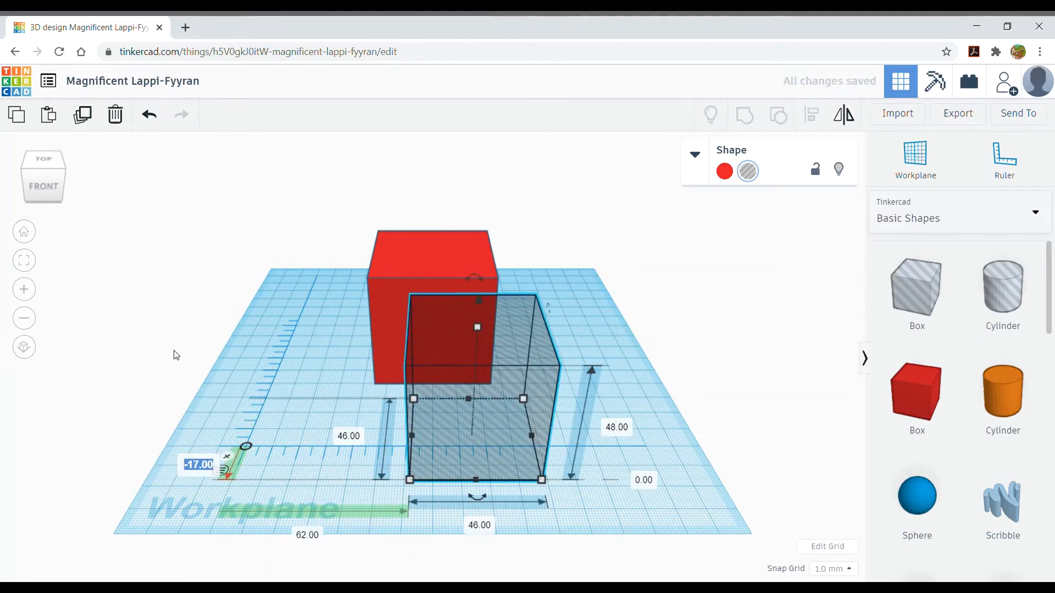
text(2)
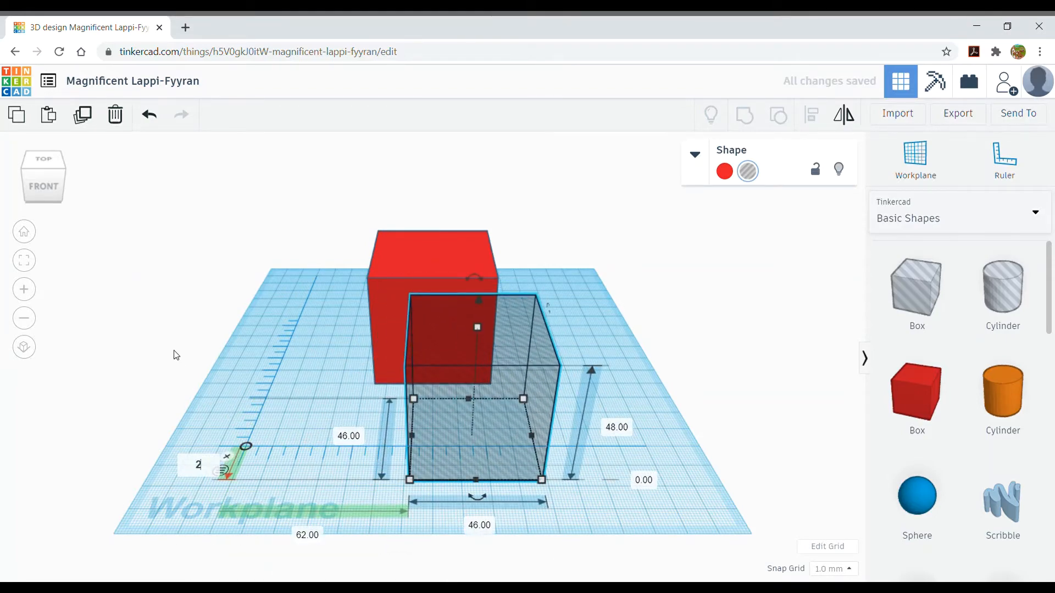
click(307, 536)
text(2)
key(Return)
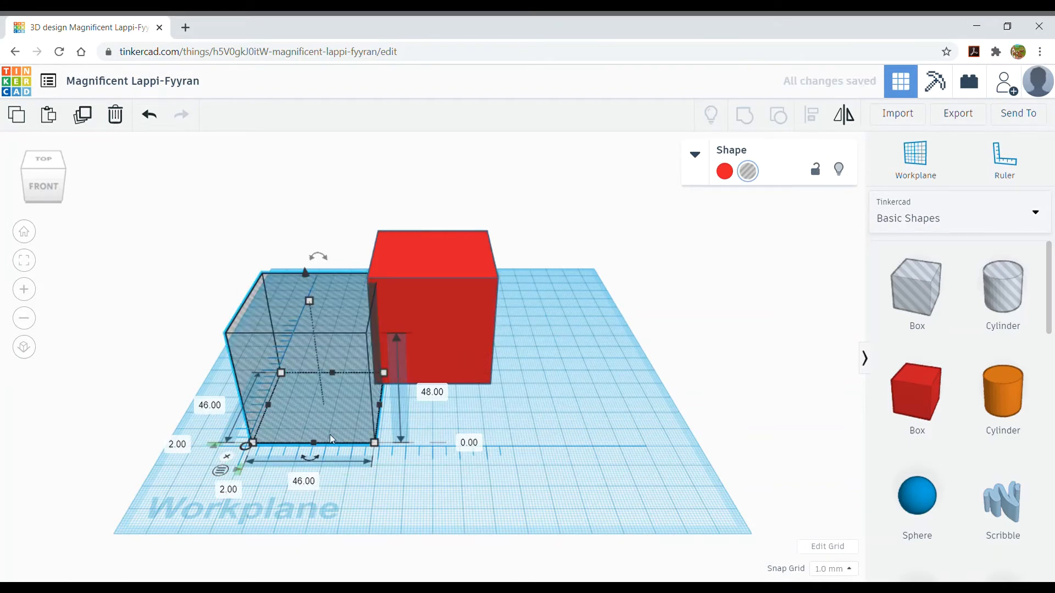
Move the hole box inside the red cube, 47 mm across and 42 mm back from the ruler origin
click(234, 493)
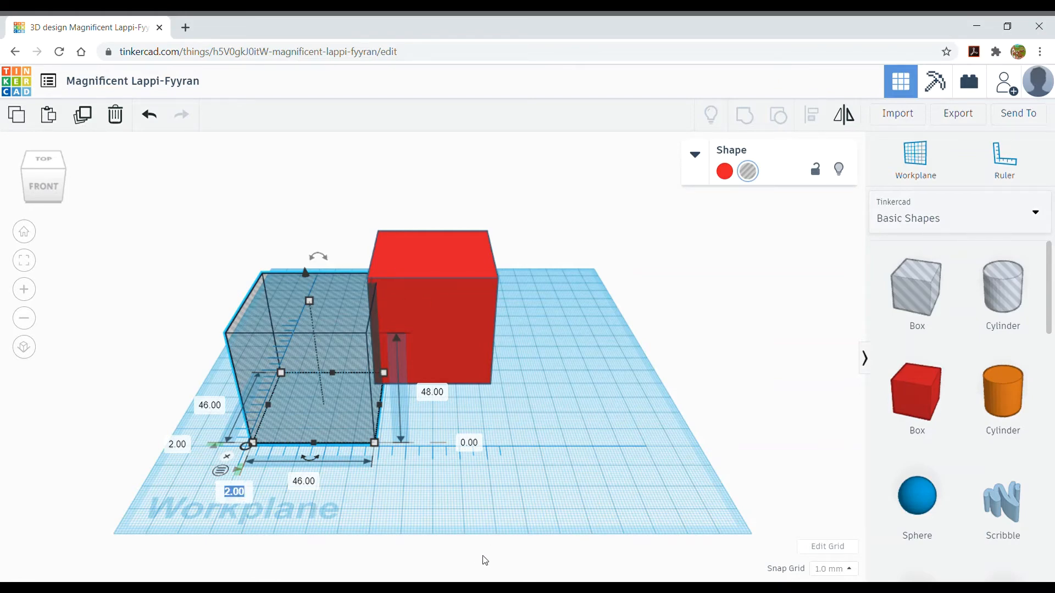
text(47)
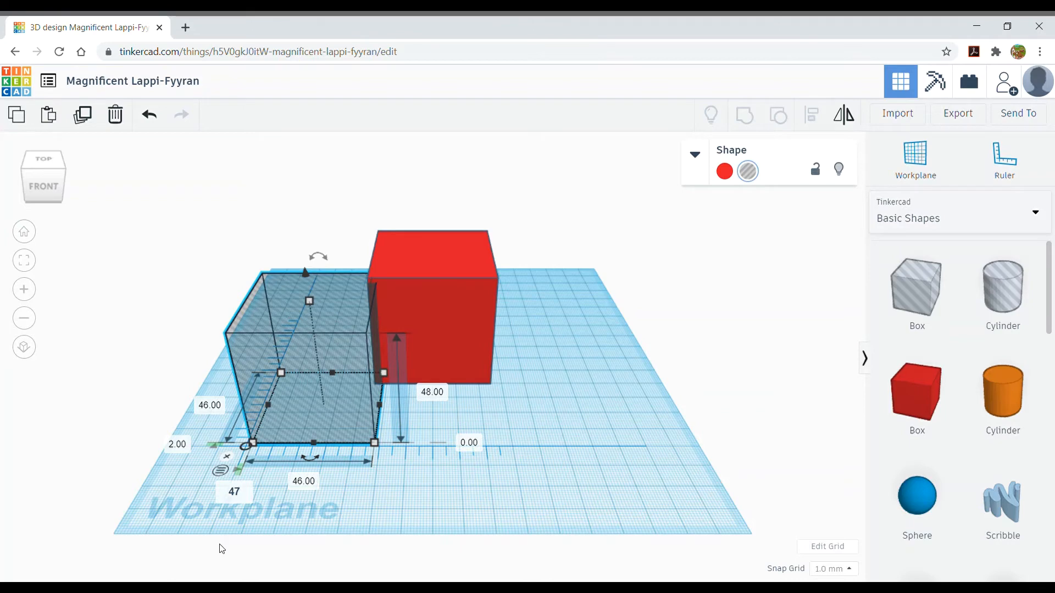
click(186, 450)
text(42)
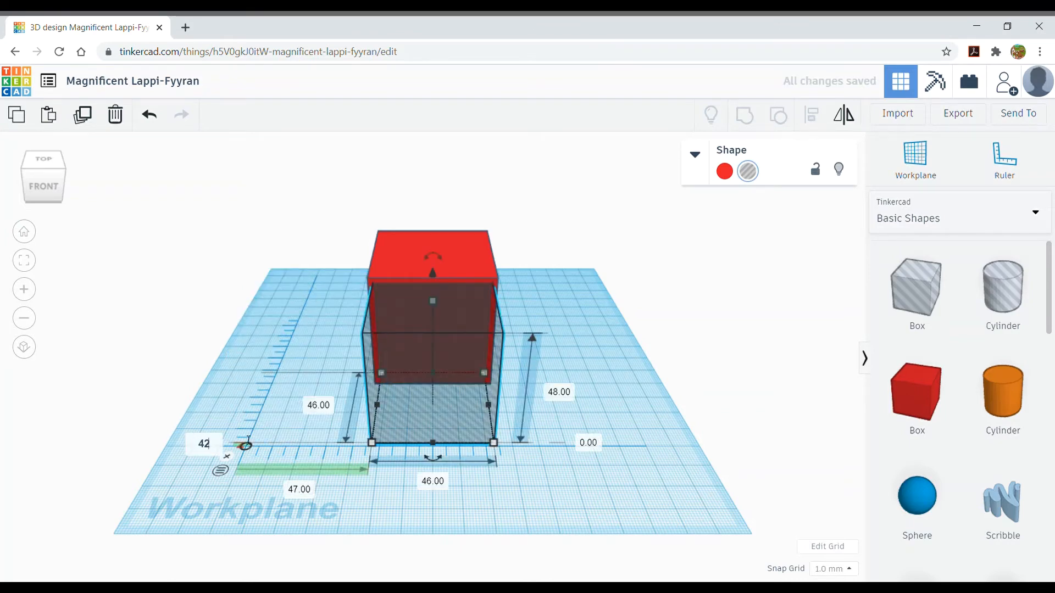
key(Return)
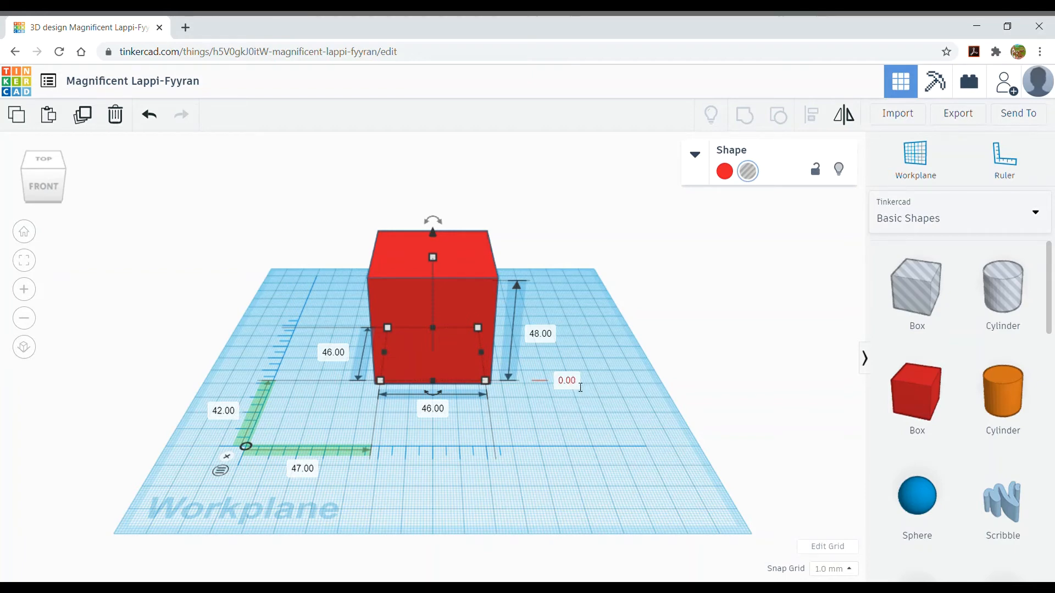
Raise the hole box 2 mm above the workplane to leave a floor in the red cube
click(572, 382)
text(2)
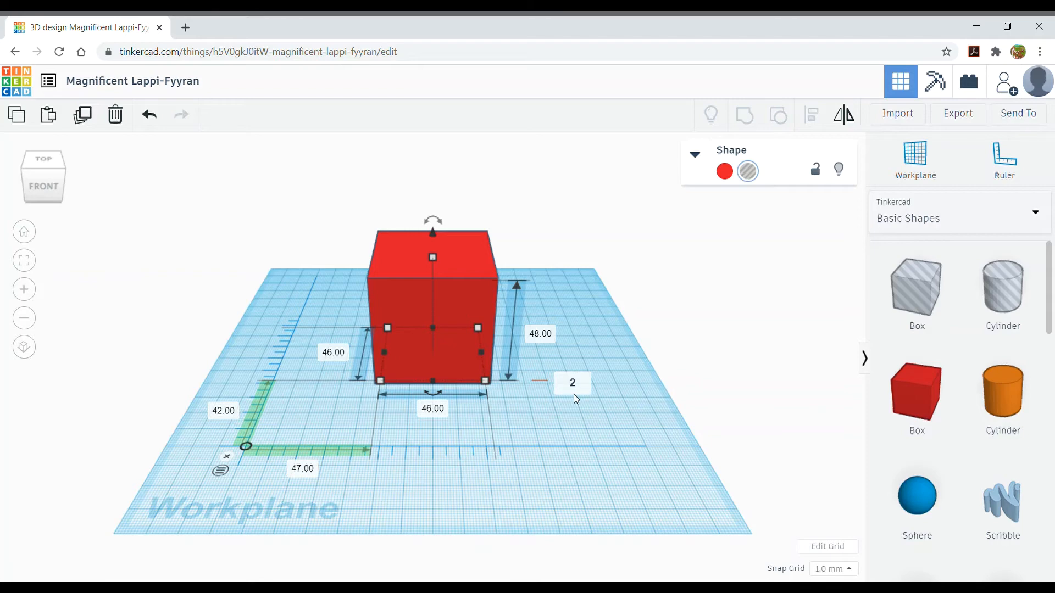
key(Return)
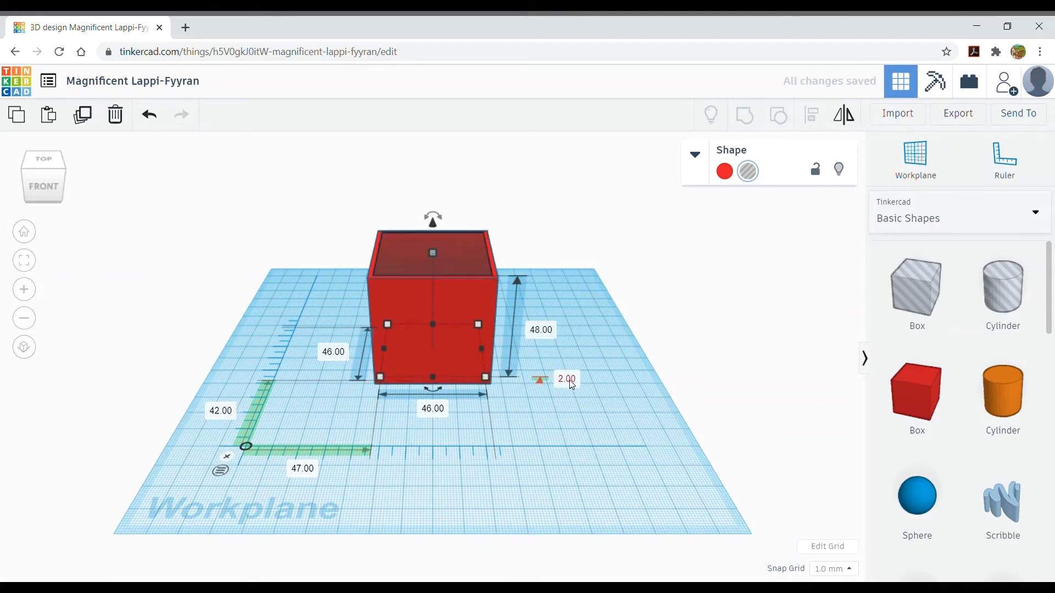
Group the red cube with the hole box to hollow it out, and check the cavity from above
click(540, 212)
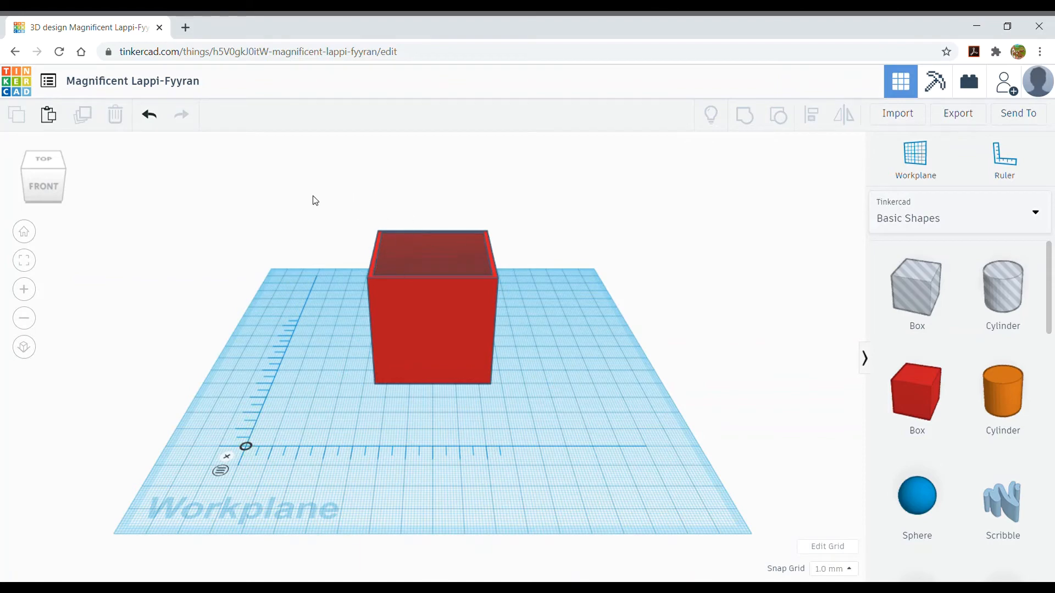
drag(316, 195, 575, 422)
click(744, 115)
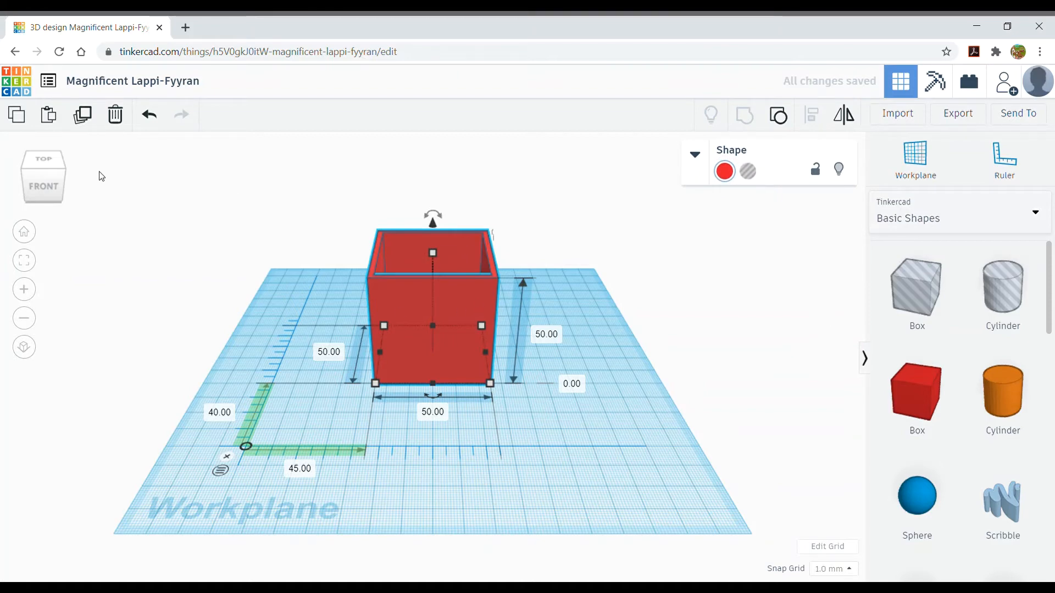
click(45, 166)
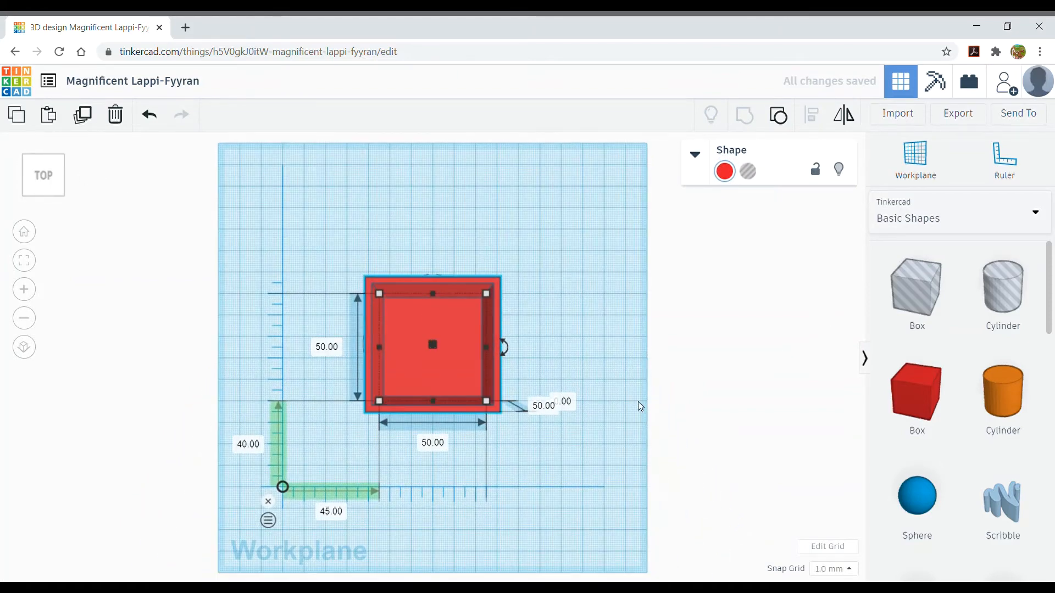
click(46, 188)
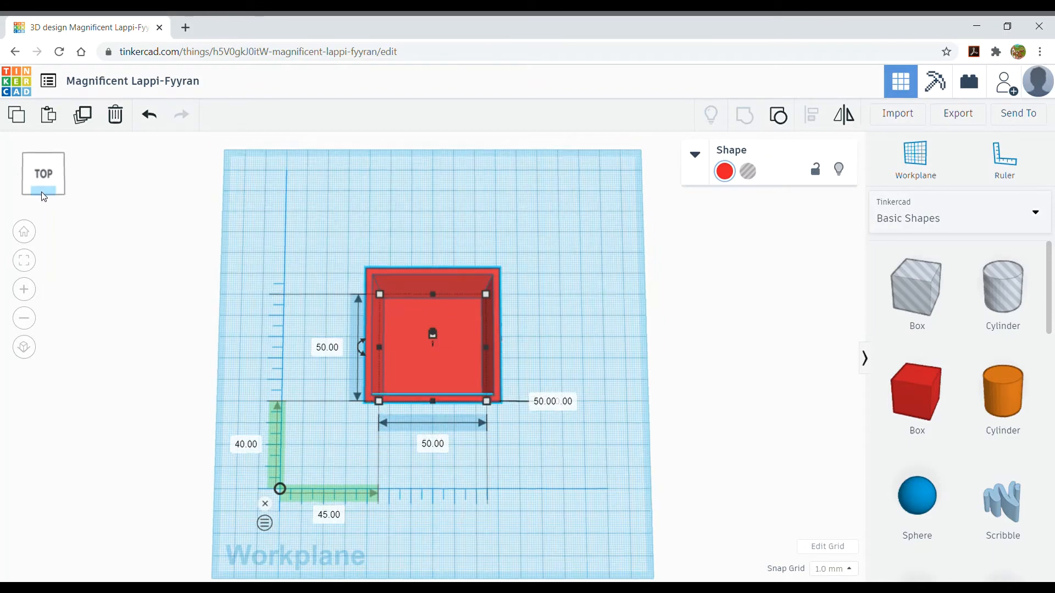
click(46, 183)
mouse_move(45, 183)
mouse_down()
mouse_move(34, 189)
mouse_move(46, 190)
mouse_up()
Place a new hole box in front of the hollow cube and set its height to 25 mm
drag(917, 287, 434, 436)
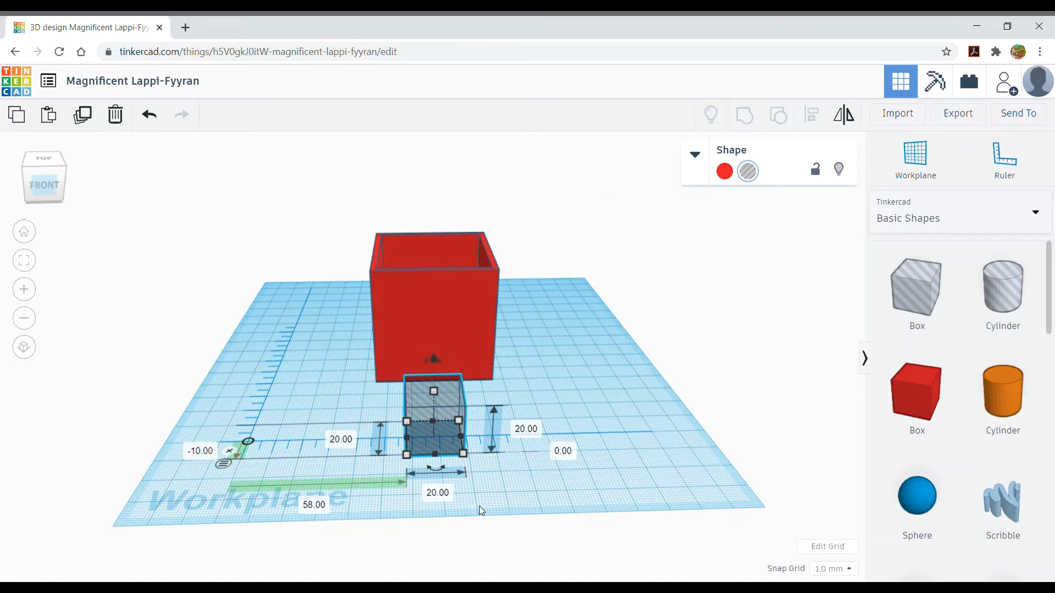
click(445, 500)
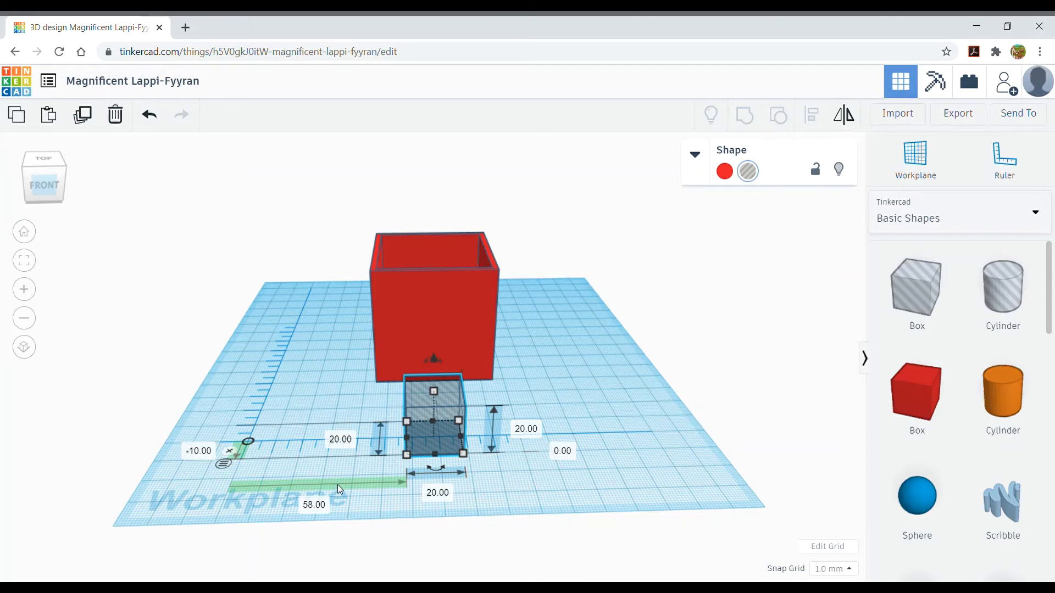
click(538, 433)
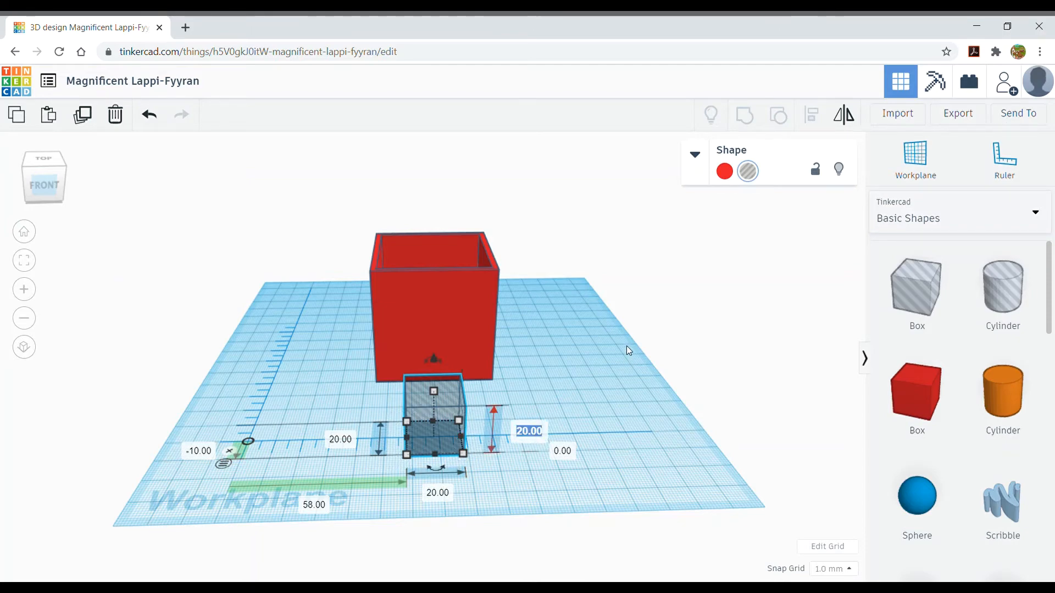
text(25)
key(Return)
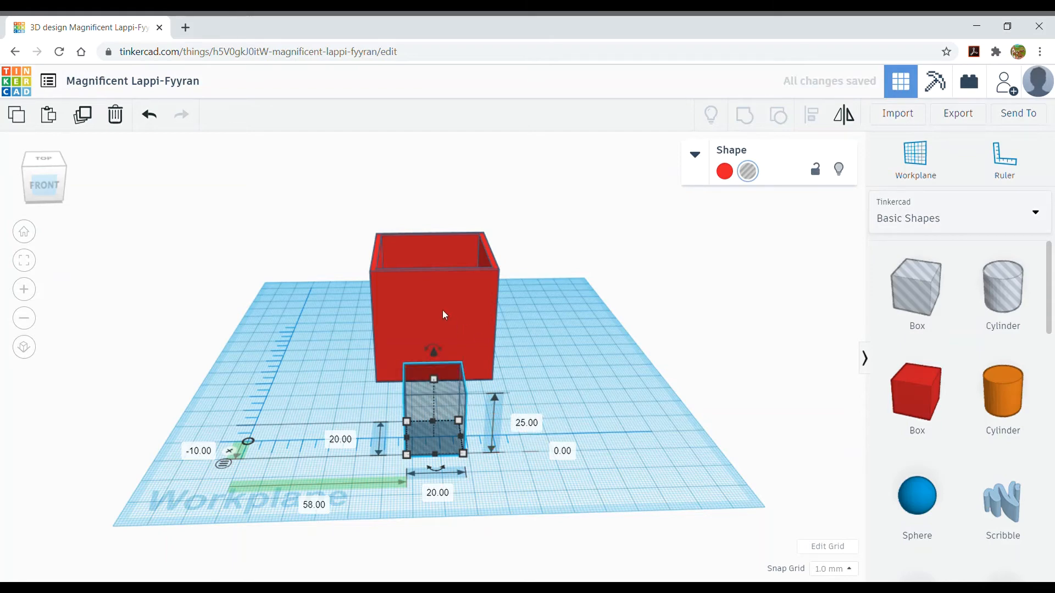
Position the small hole box in the cube's front wall, 60 mm across, 40 mm back and 2 mm above the workplane
click(307, 508)
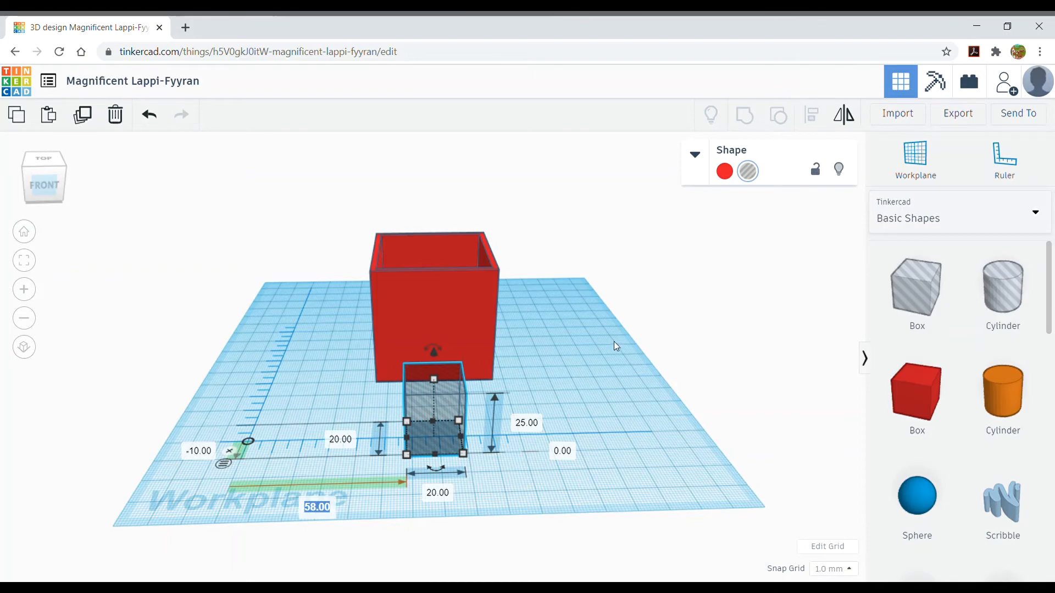
text(60)
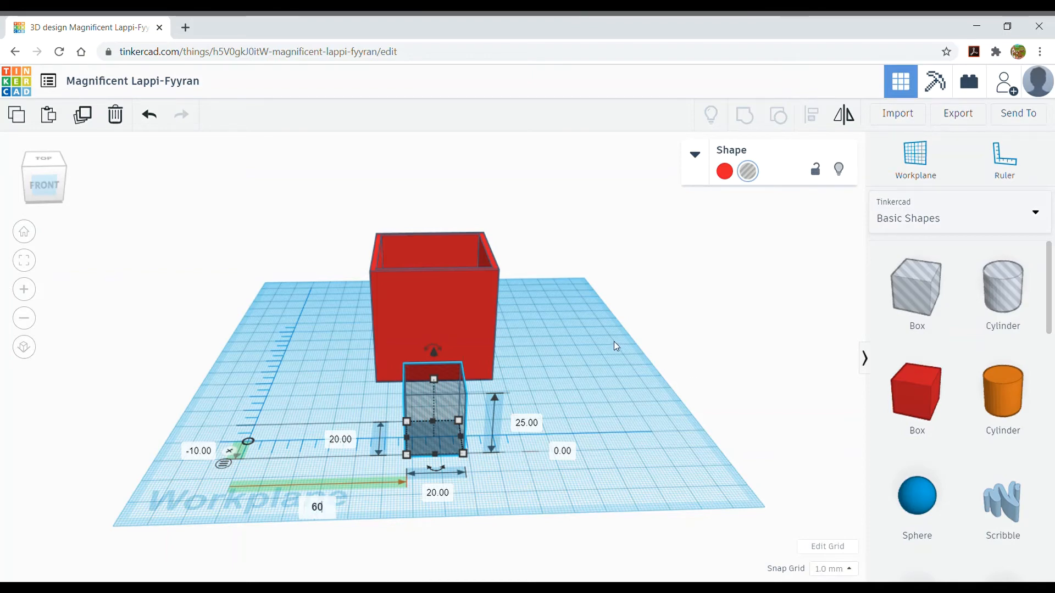
key(Return)
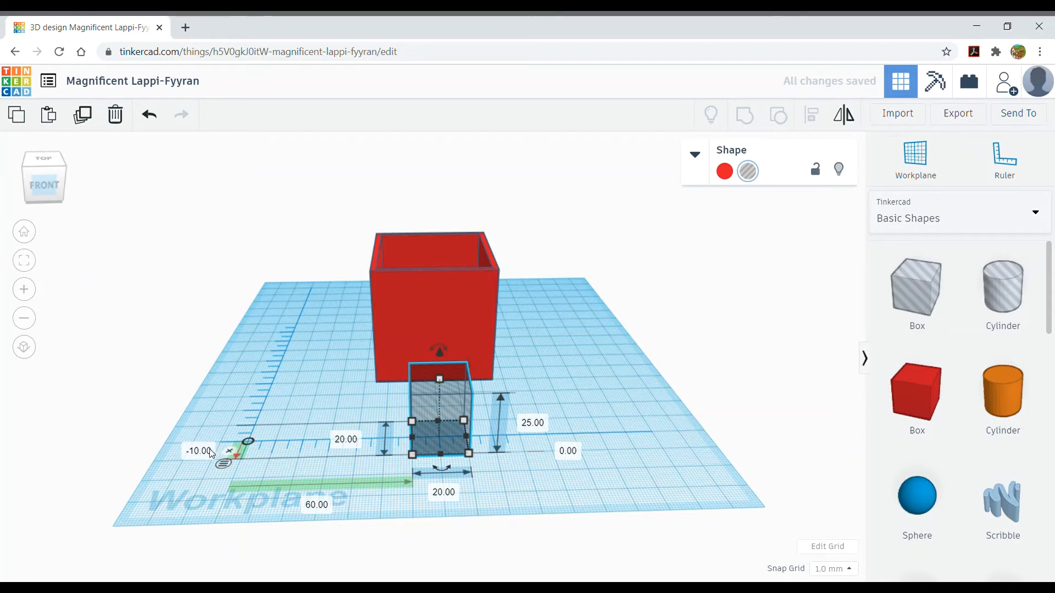
click(215, 451)
text(40)
key(Return)
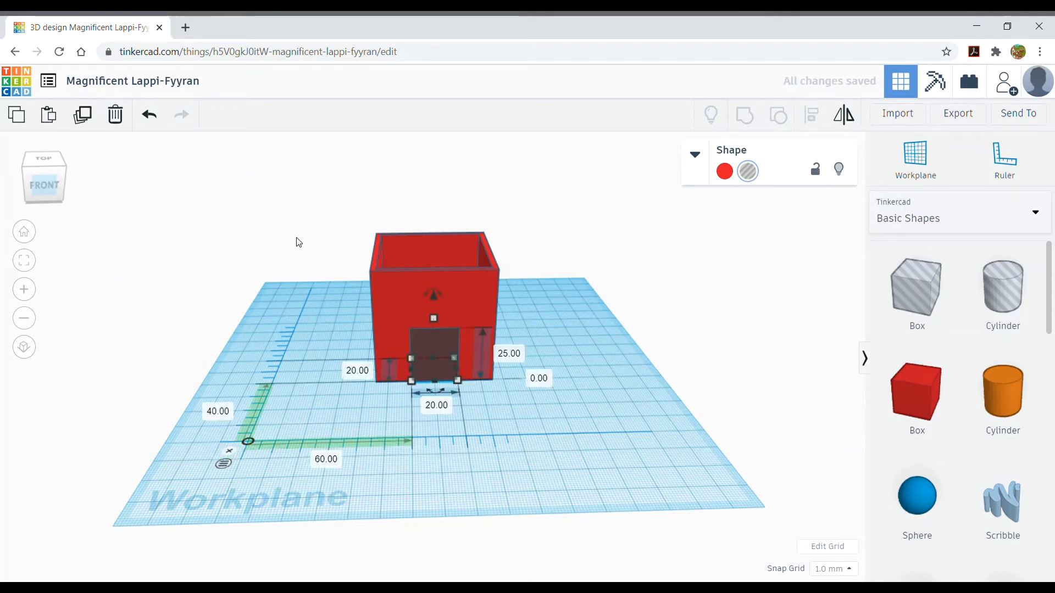
click(539, 379)
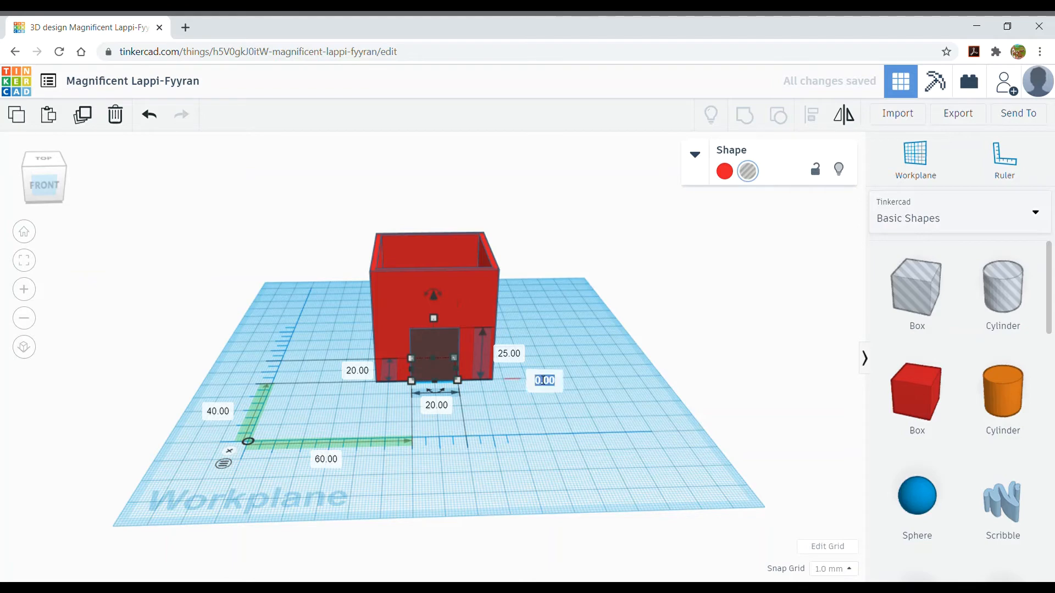
text(2)
key(Return)
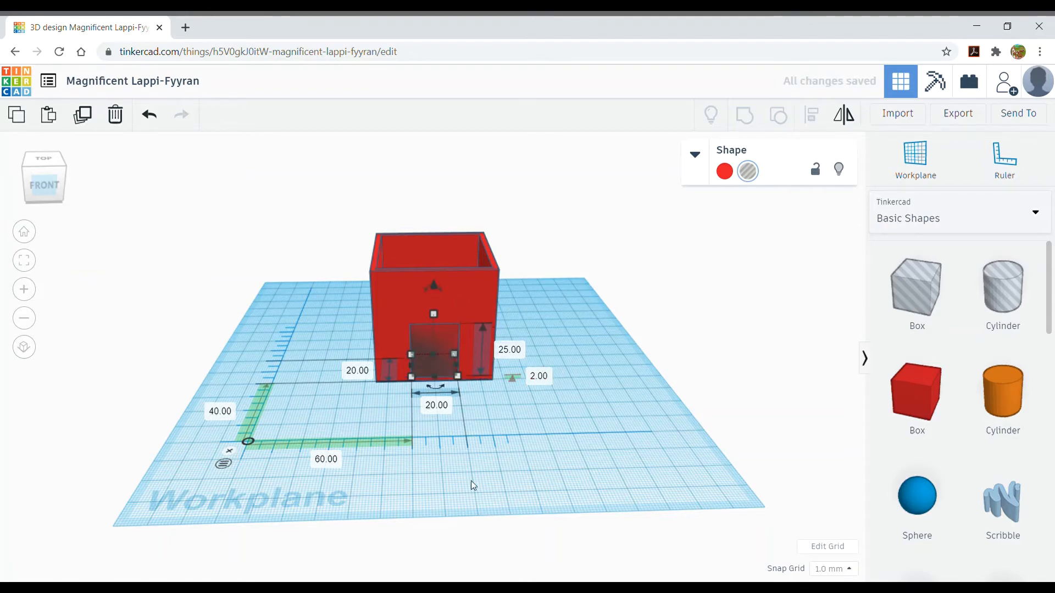
Group the small hole box with the hollow cube to cut a doorway through the front wall
click(551, 197)
drag(324, 196, 587, 346)
click(745, 115)
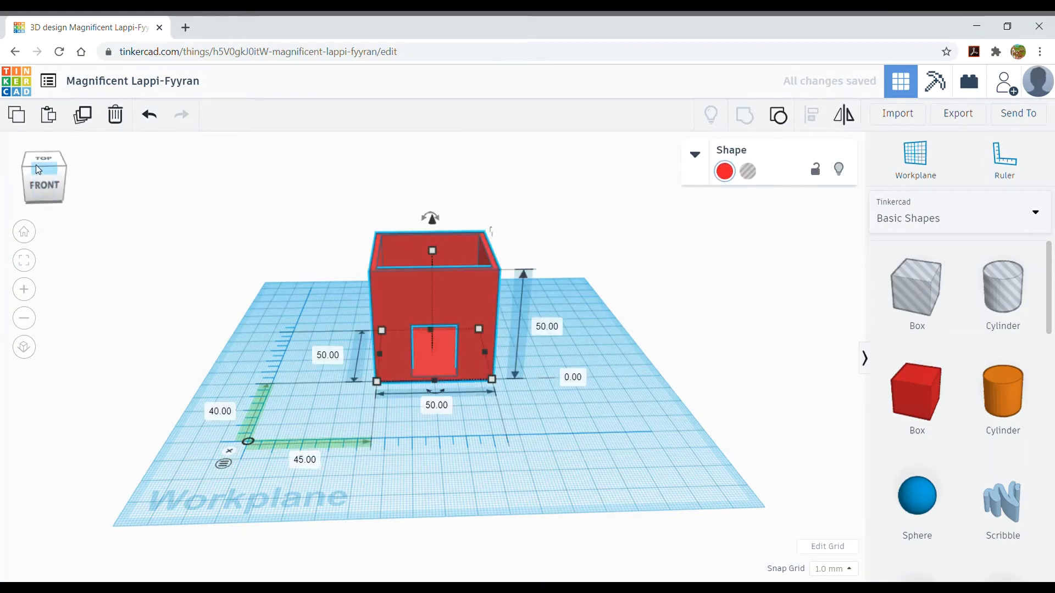
mouse_move(35, 166)
mouse_down()
mouse_move(36, 151)
mouse_move(41, 165)
mouse_move(60, 161)
mouse_move(32, 169)
mouse_move(39, 180)
mouse_move(37, 167)
mouse_up()
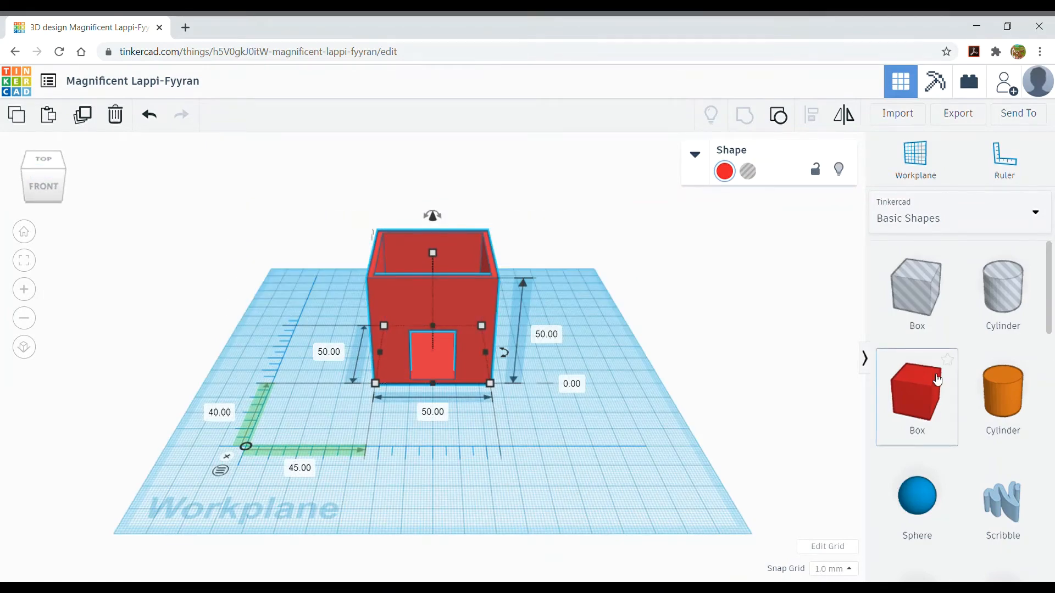
Browse the basic shapes for a pyramid and place it in front of the hollow cube, near the ruler's origin
scroll(923, 407, down, 6)
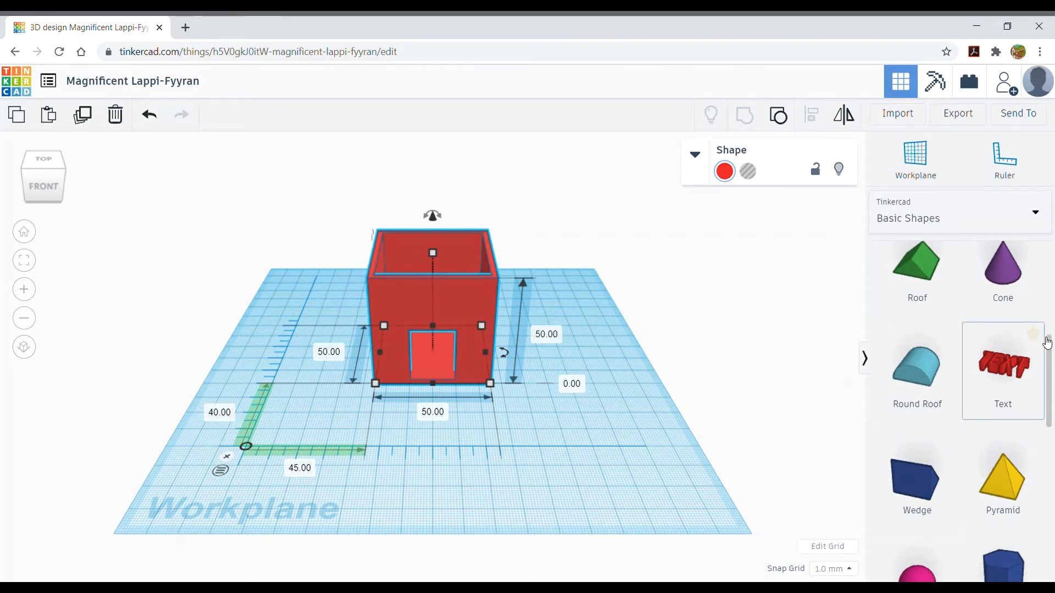
scroll(1047, 344, up, 3)
scroll(1047, 344, down, 2)
scroll(1047, 344, up, 4)
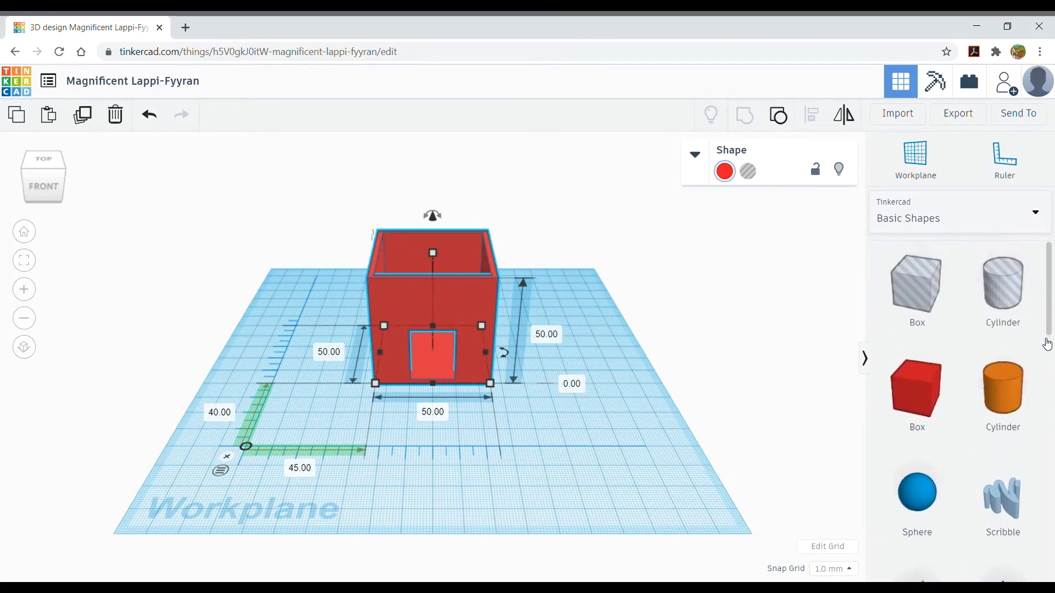
scroll(1047, 344, down, 7)
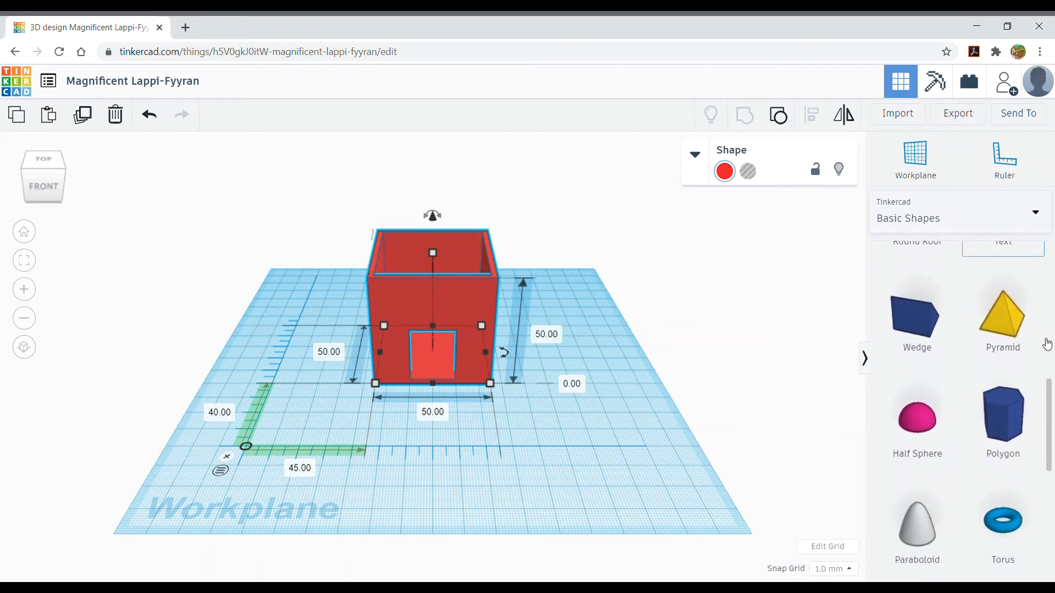
scroll(1048, 345, down, 2)
scroll(1047, 345, up, 3)
click(1014, 398)
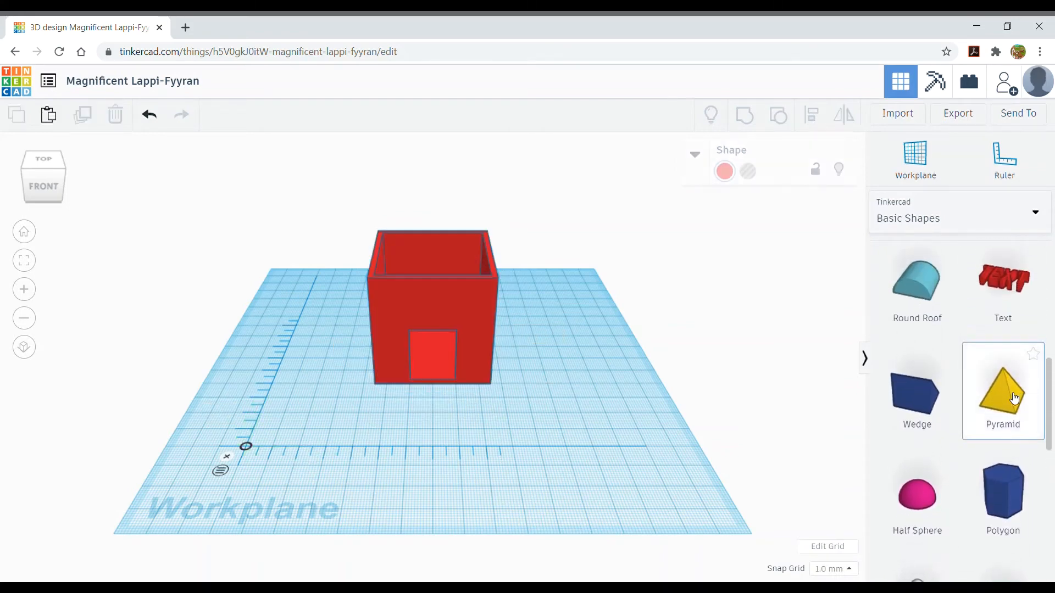
click(324, 473)
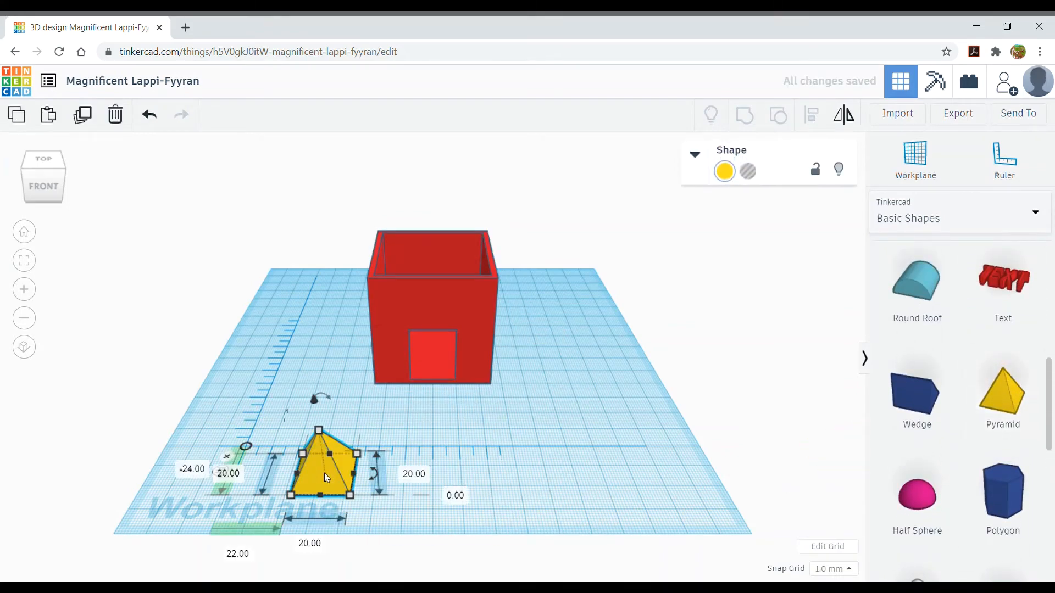
scroll(1003, 379, down, 6)
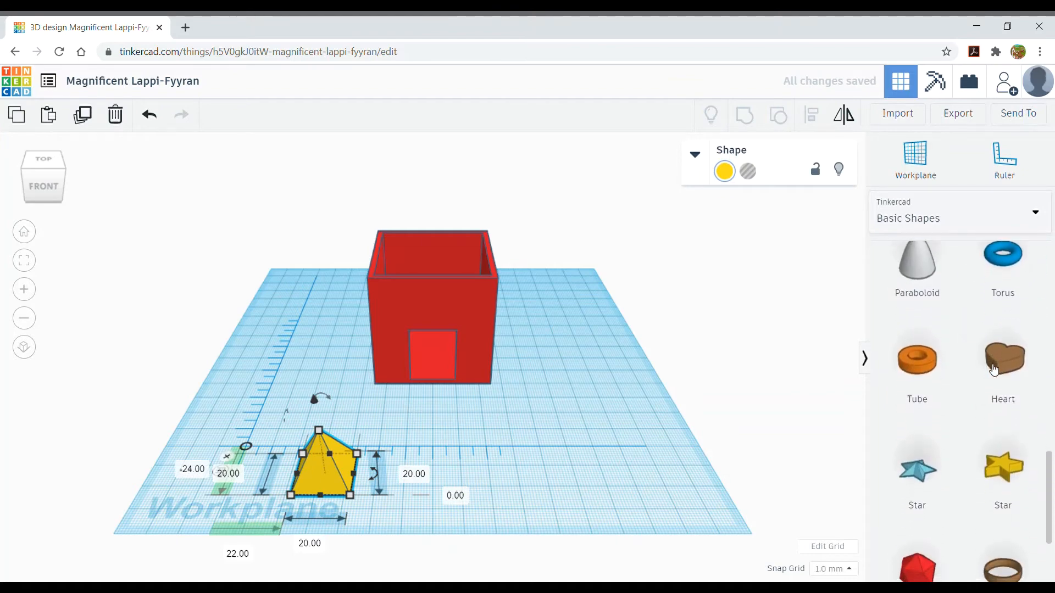
scroll(1051, 470, down, 3)
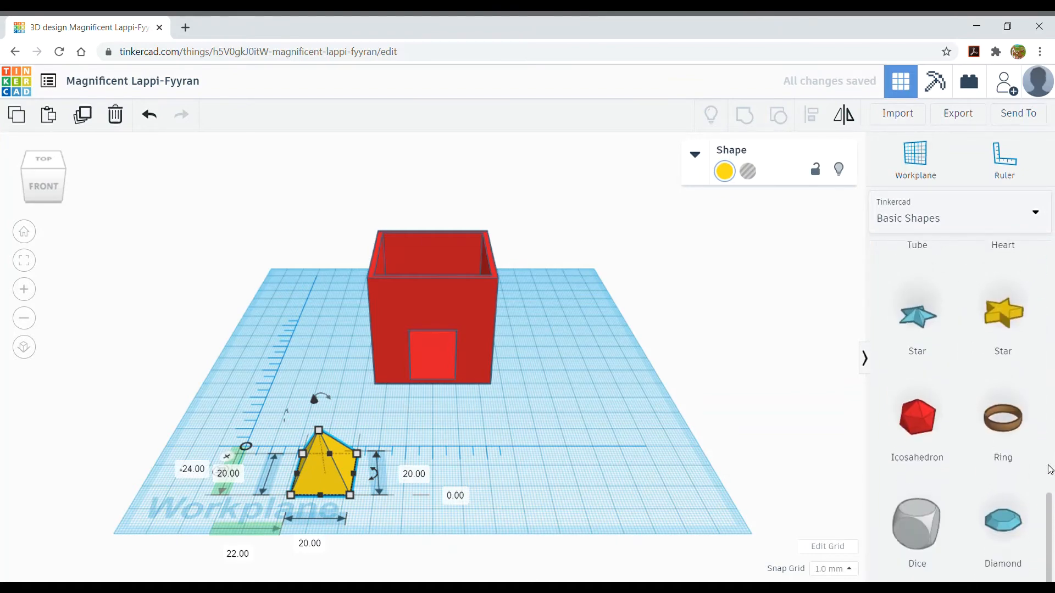
scroll(1049, 467, up, 10)
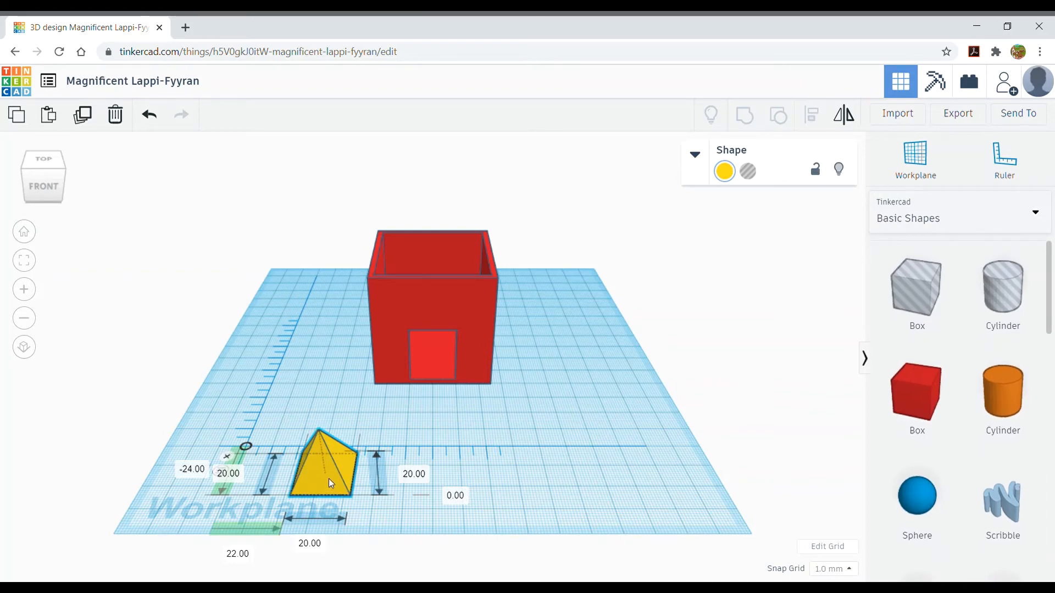
Move the pyramid in front of the doorway and set its base width and length to 50 mm each
drag(338, 488, 422, 480)
click(417, 533)
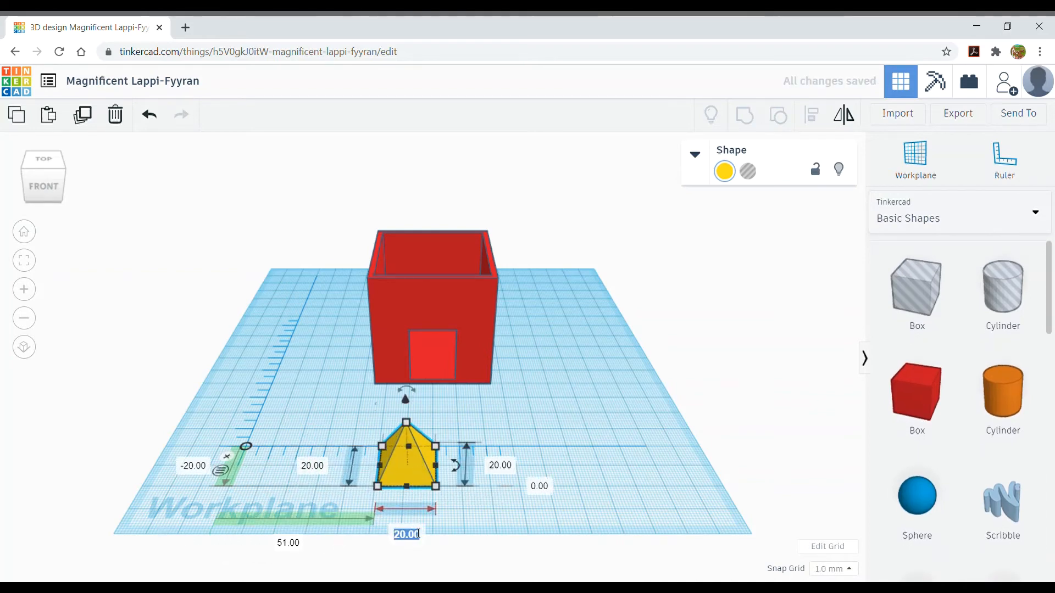
text(50)
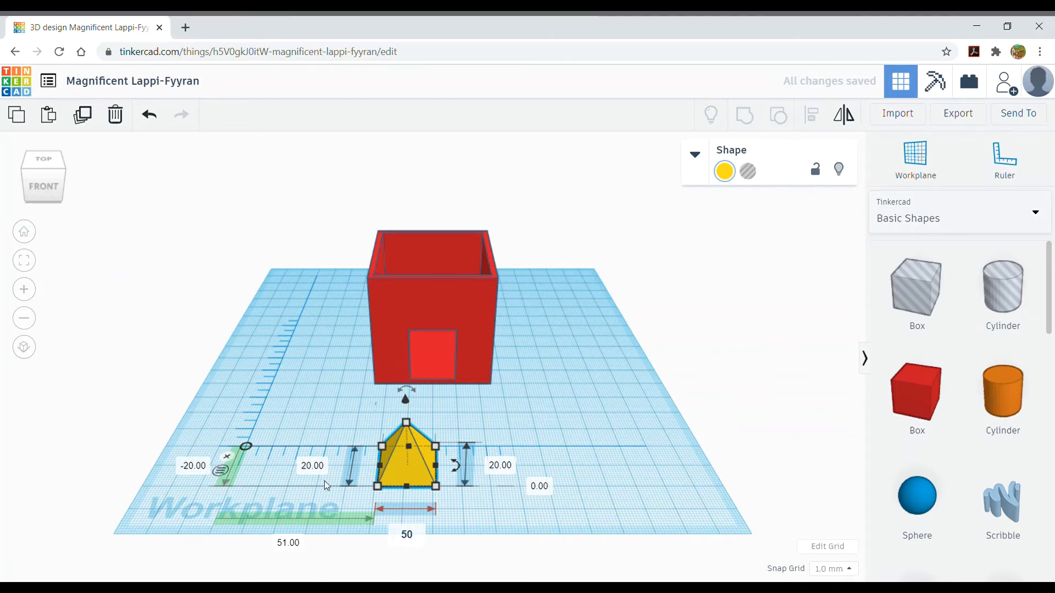
click(314, 466)
text(5)
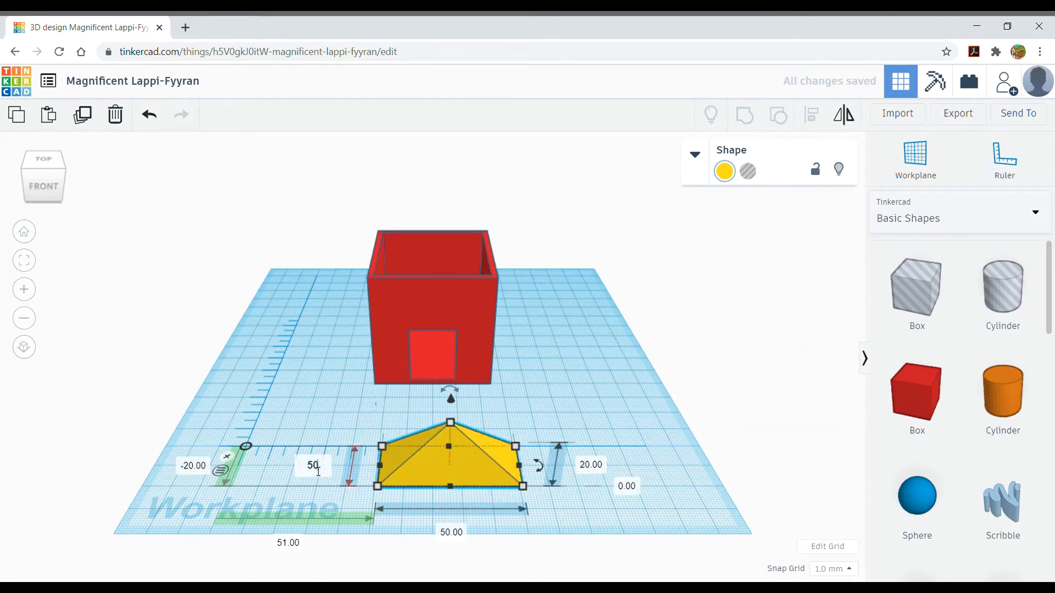
text(00)
key(Return)
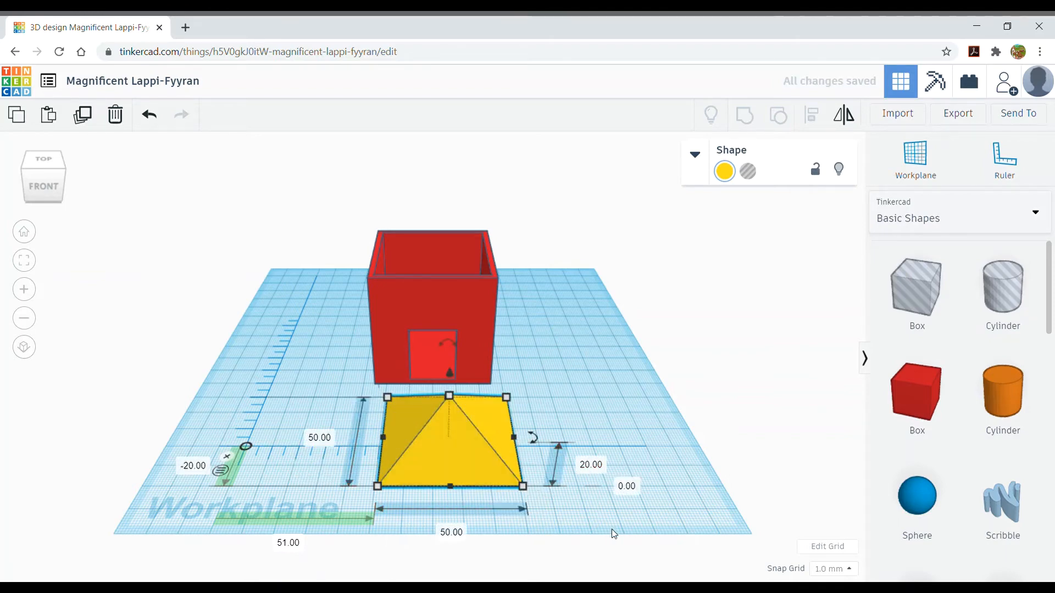
Position the pyramid on top of the cube as a roof: 50 mm above the workplane, 45 mm across and 40 mm back
click(628, 490)
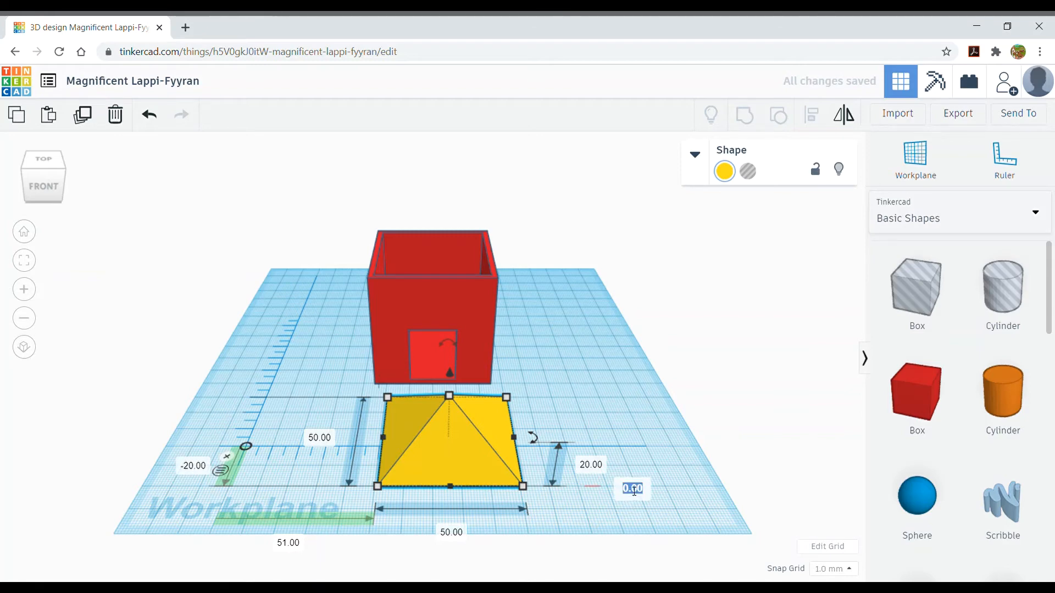
text(50)
key(Return)
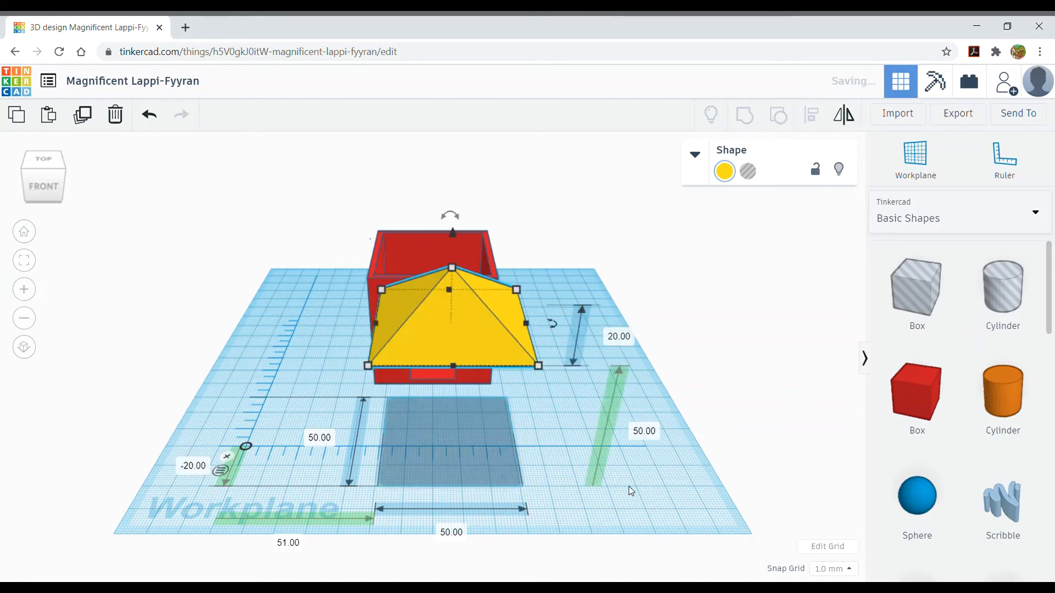
click(192, 468)
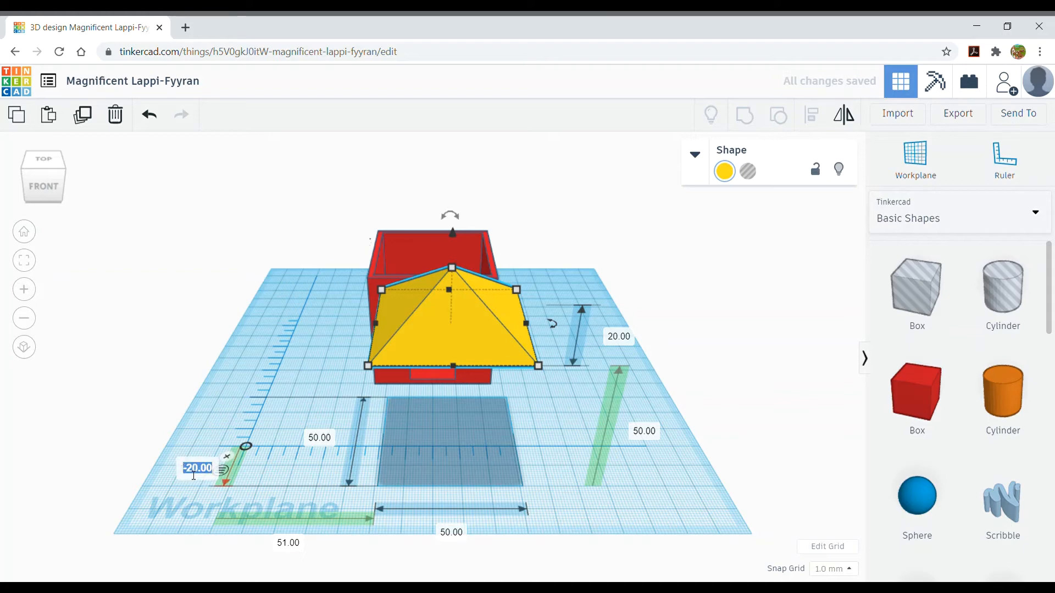
text(40)
key(Return)
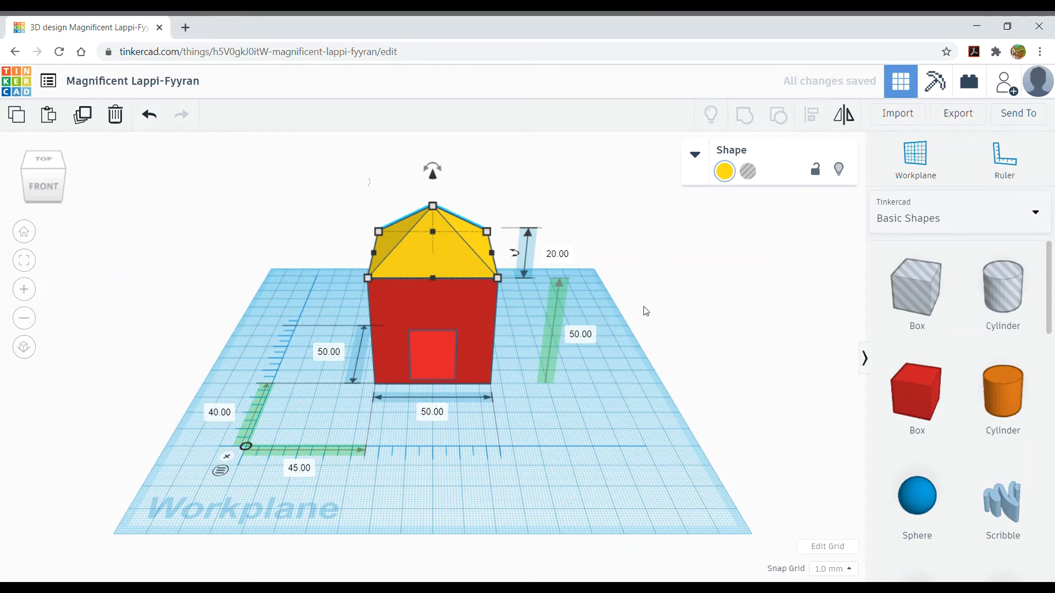
View the house from the front and recolor the pyramid roof dark red
click(47, 172)
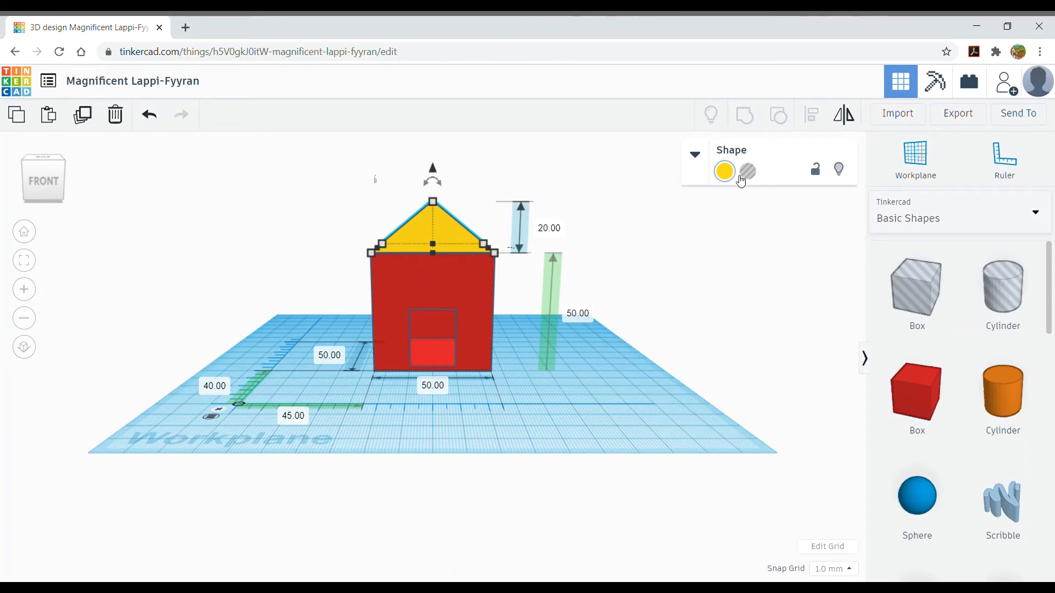
click(727, 173)
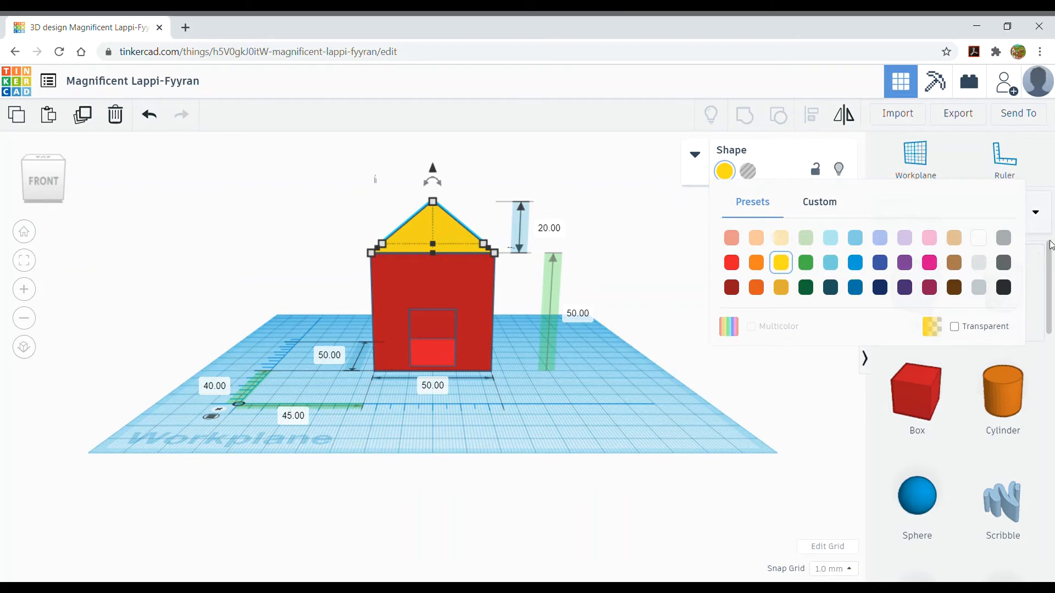
click(732, 288)
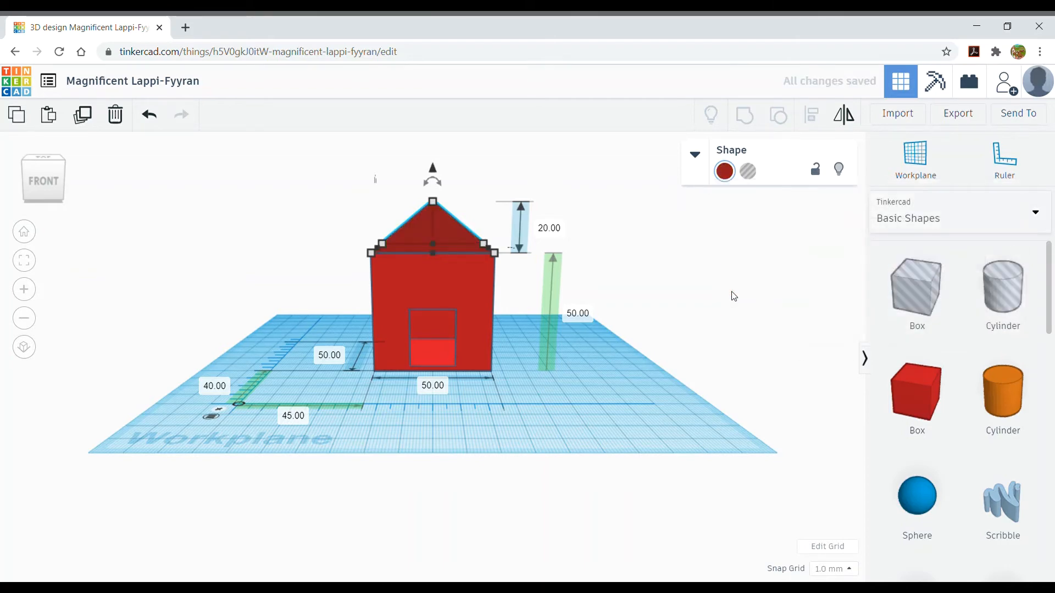
Try light blue on the hollow cube, settle on the medium green preset, and deselect it
click(454, 299)
click(725, 171)
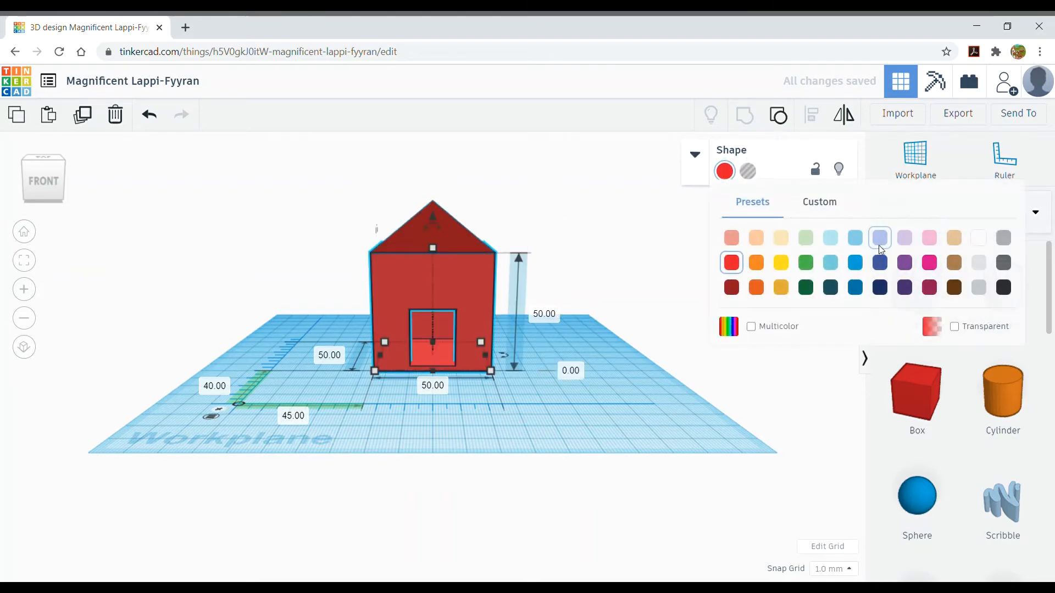
click(855, 238)
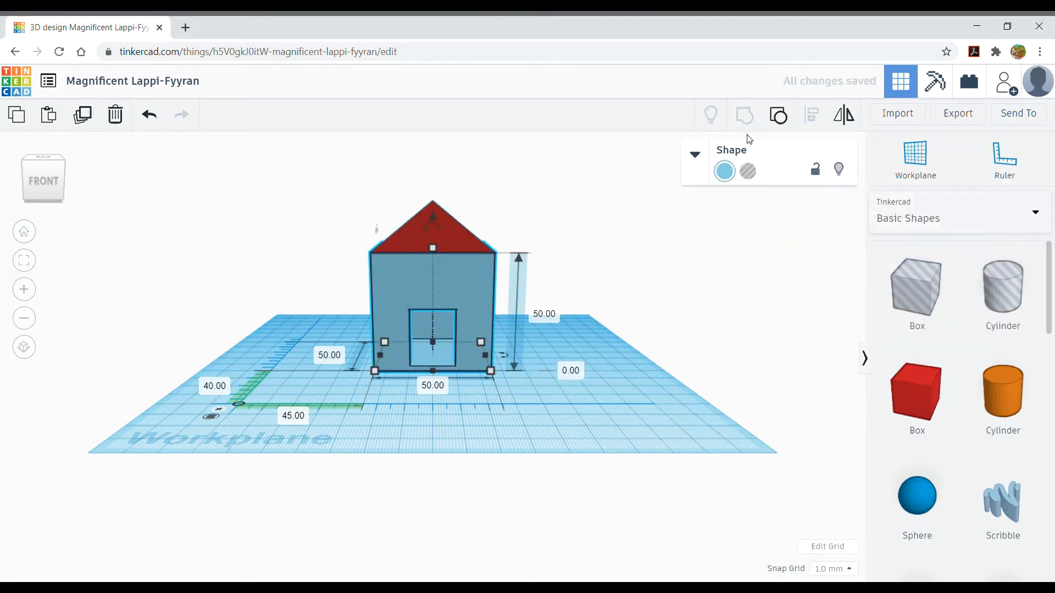
click(731, 178)
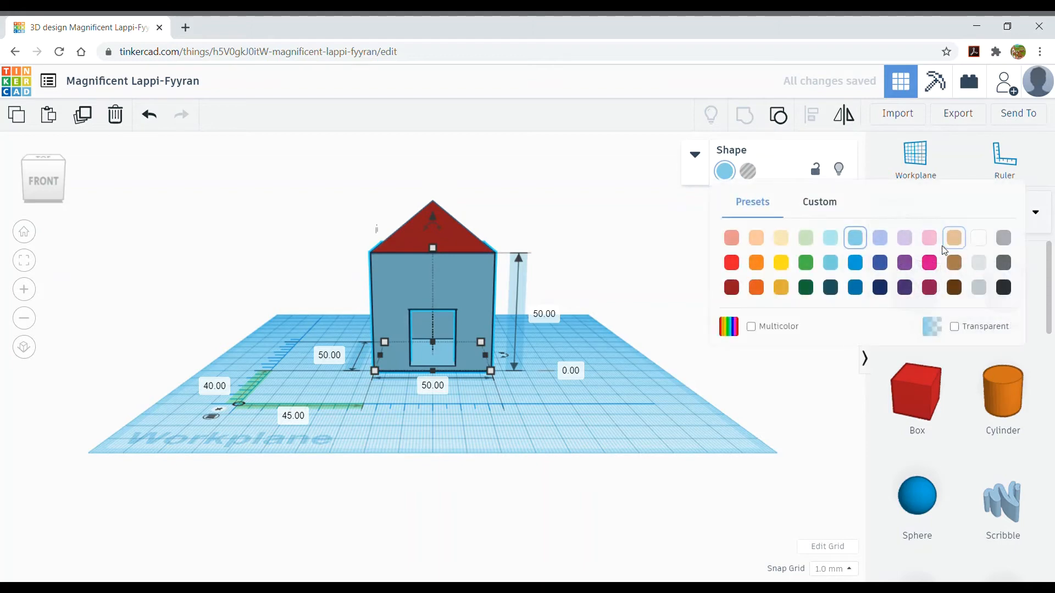
click(808, 263)
click(334, 198)
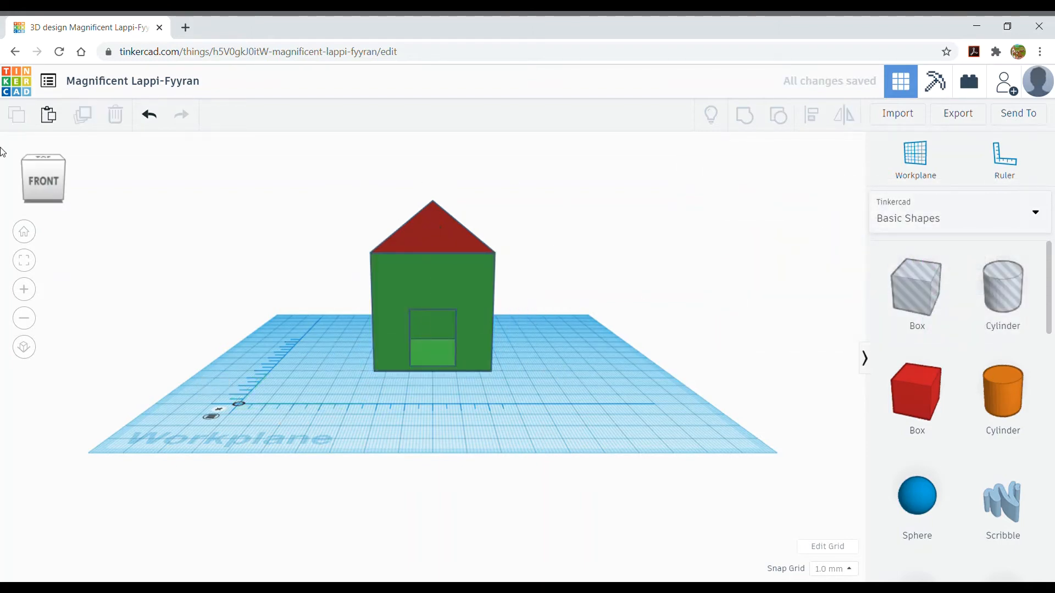
Select both the roof and the hollow cube and group them into one shape
mouse_move(40, 160)
mouse_down()
mouse_move(44, 176)
mouse_move(57, 142)
mouse_move(50, 161)
mouse_move(34, 160)
mouse_move(49, 153)
mouse_move(44, 172)
mouse_up()
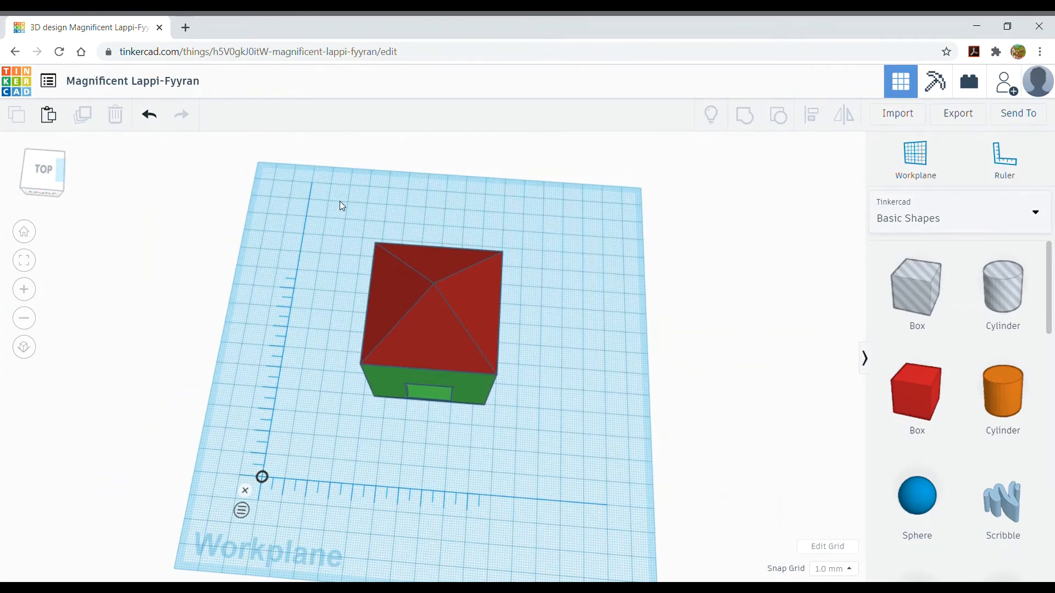
drag(340, 202, 528, 420)
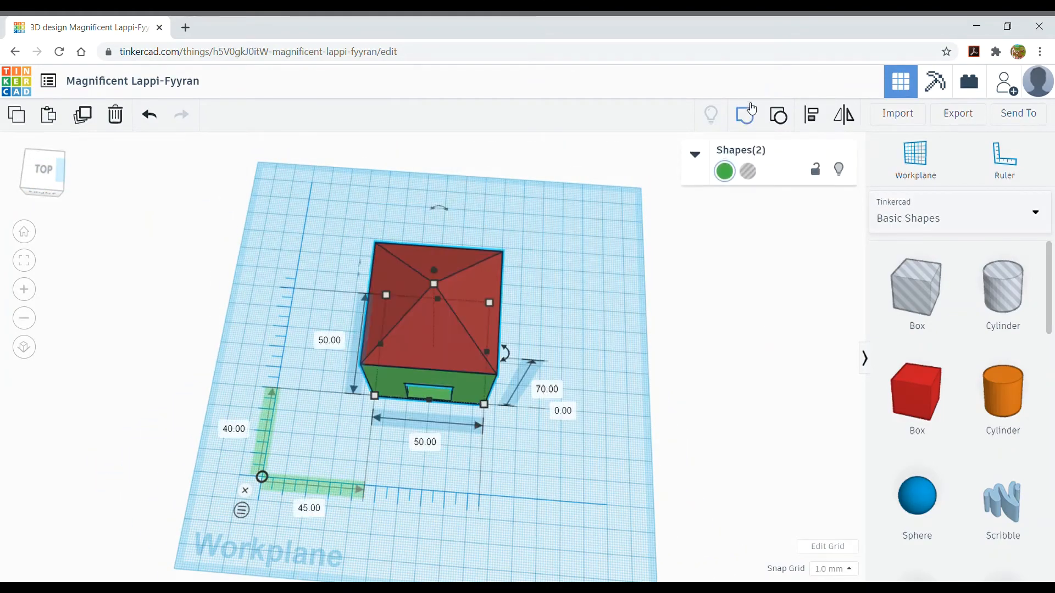
click(748, 113)
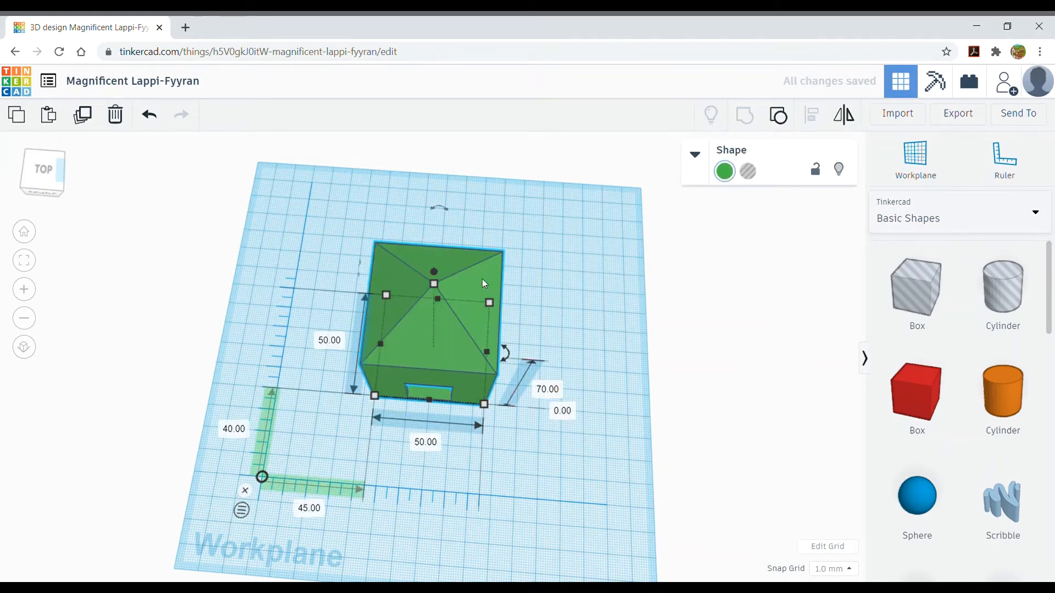
Turn on Multicolor for the grouped house to restore its separate colors, and look at the custom color options
click(42, 196)
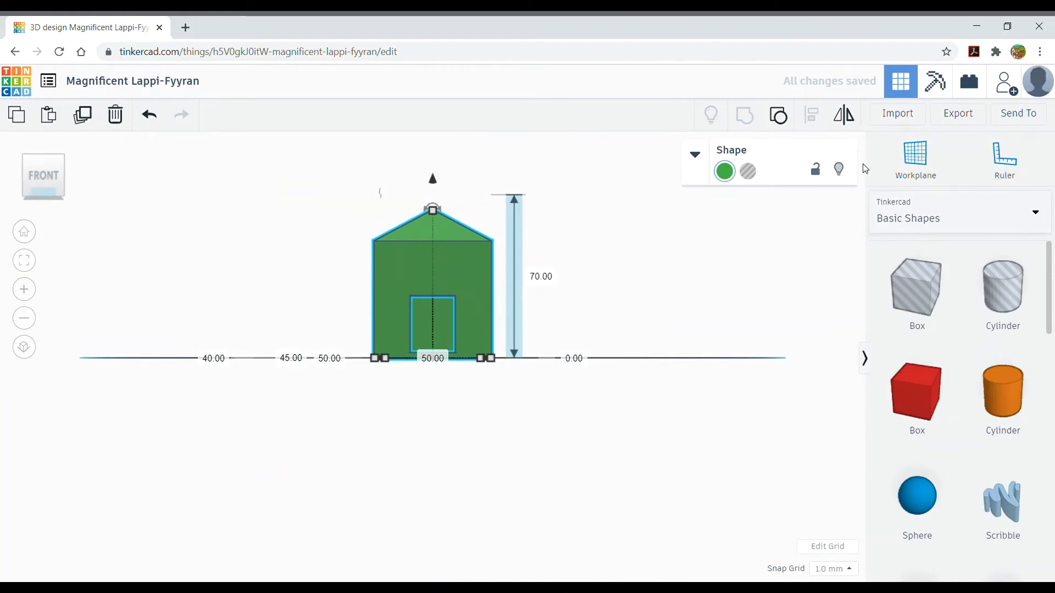
click(695, 157)
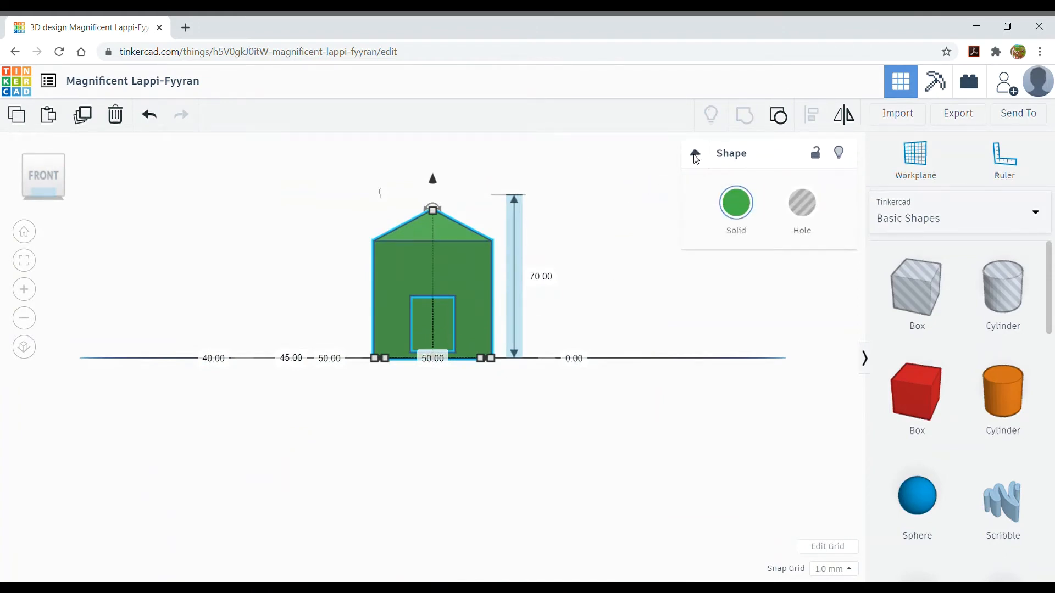
click(743, 203)
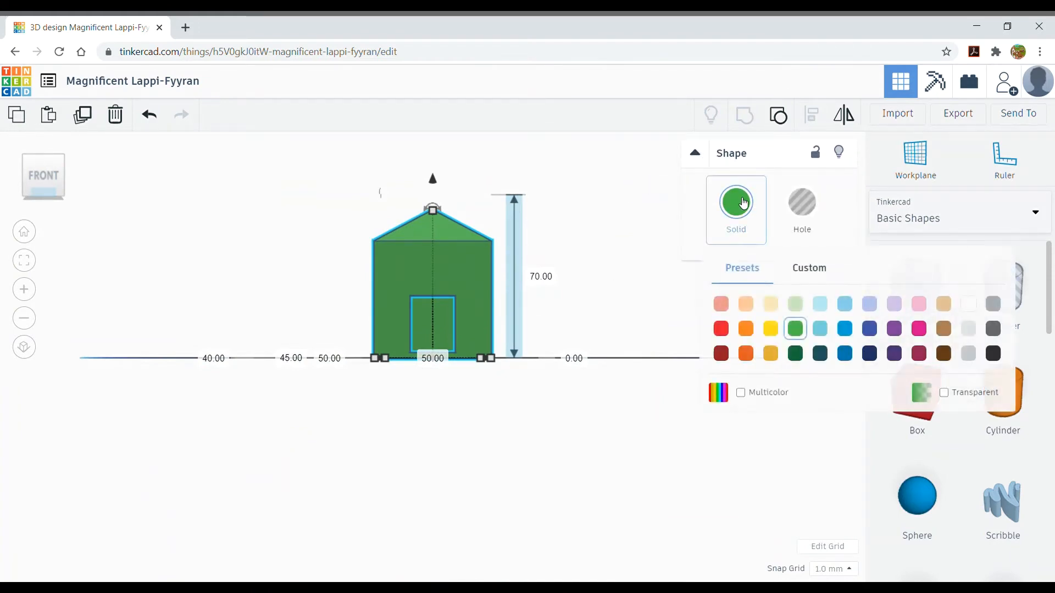
click(740, 393)
click(817, 279)
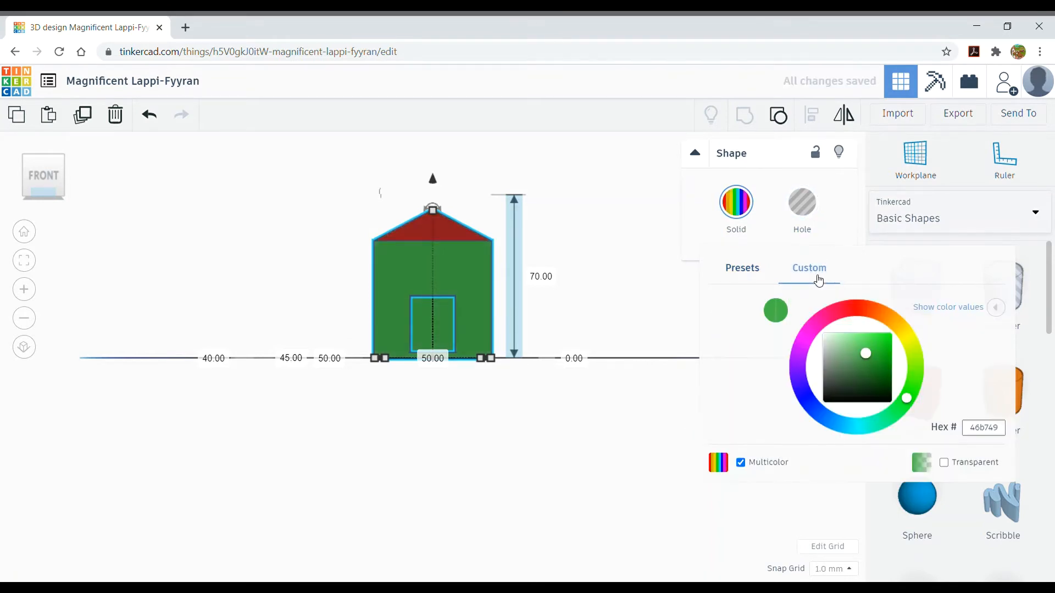
click(733, 267)
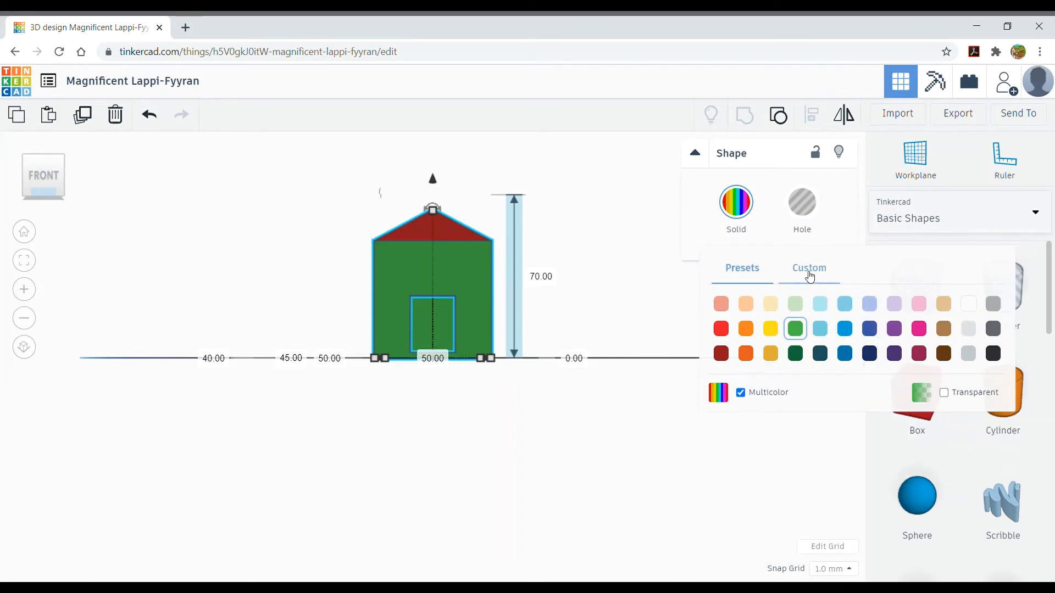
Make the house transparent, inspect its hollow interior from above and from the front, and deselect it
click(944, 393)
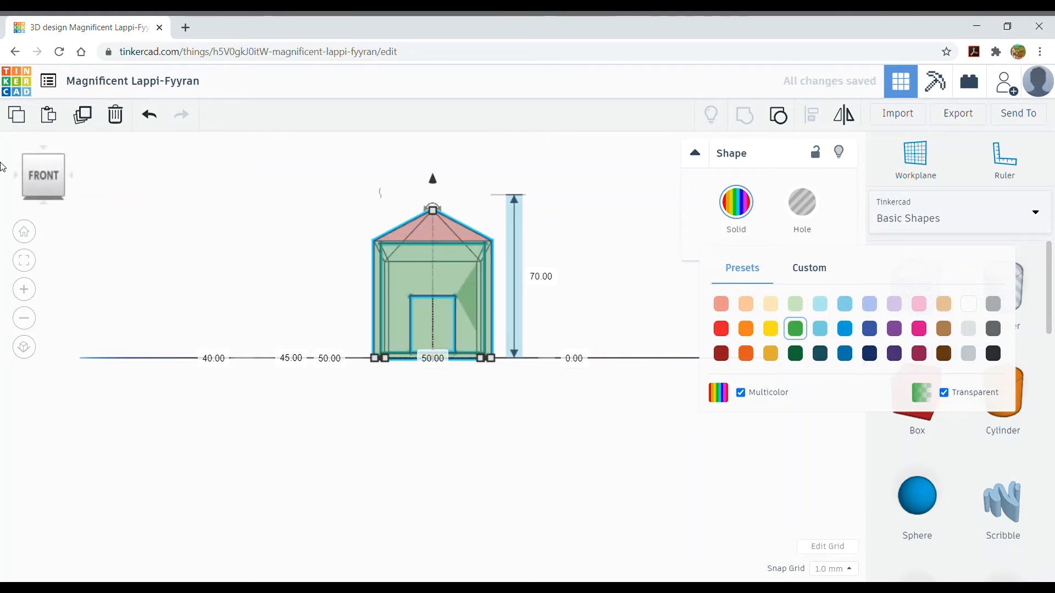
click(43, 166)
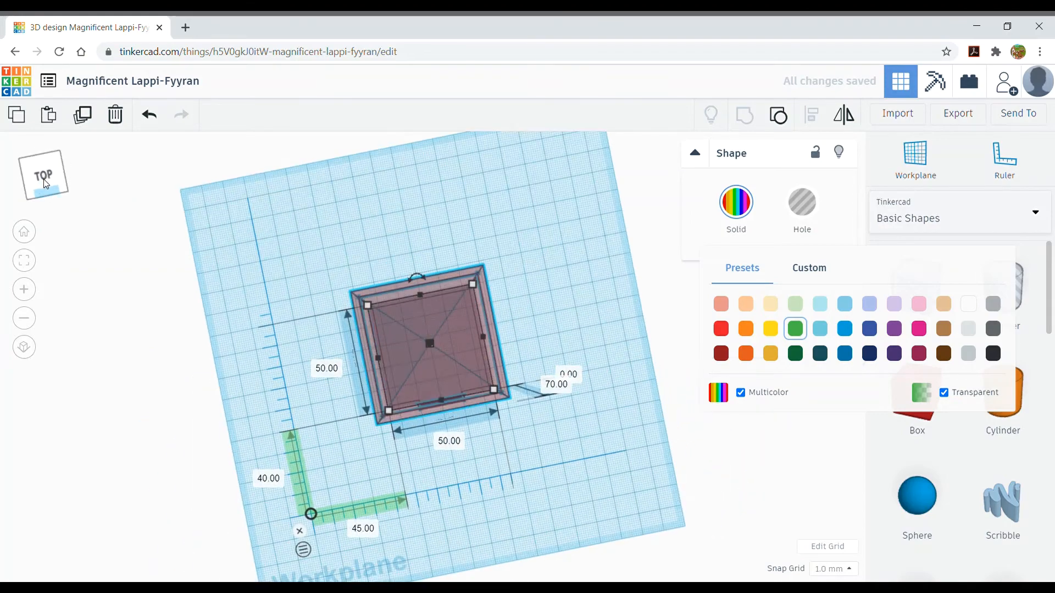
click(50, 168)
drag(49, 162, 41, 177)
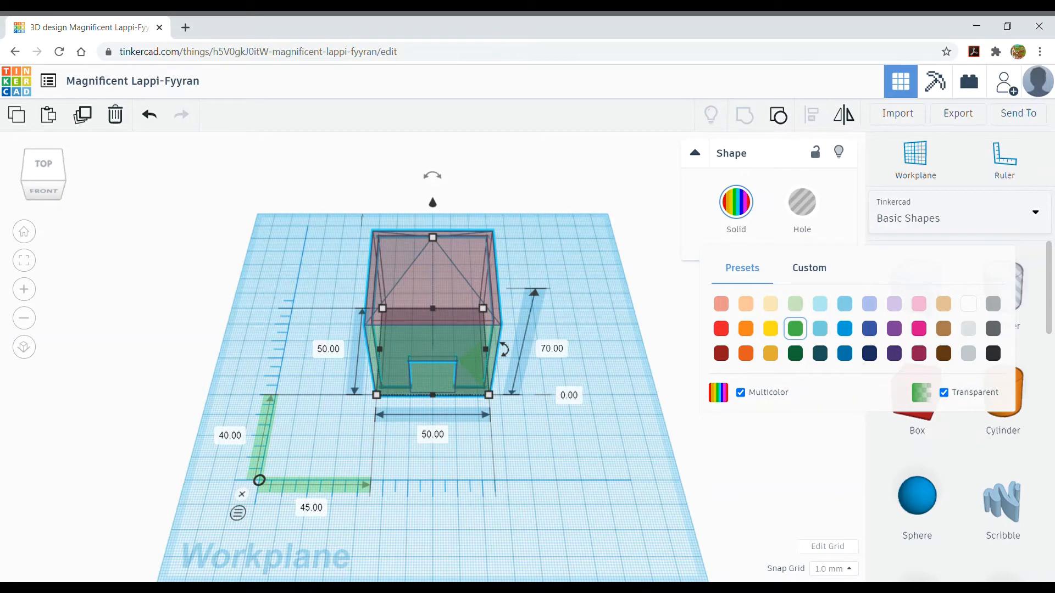
click(644, 290)
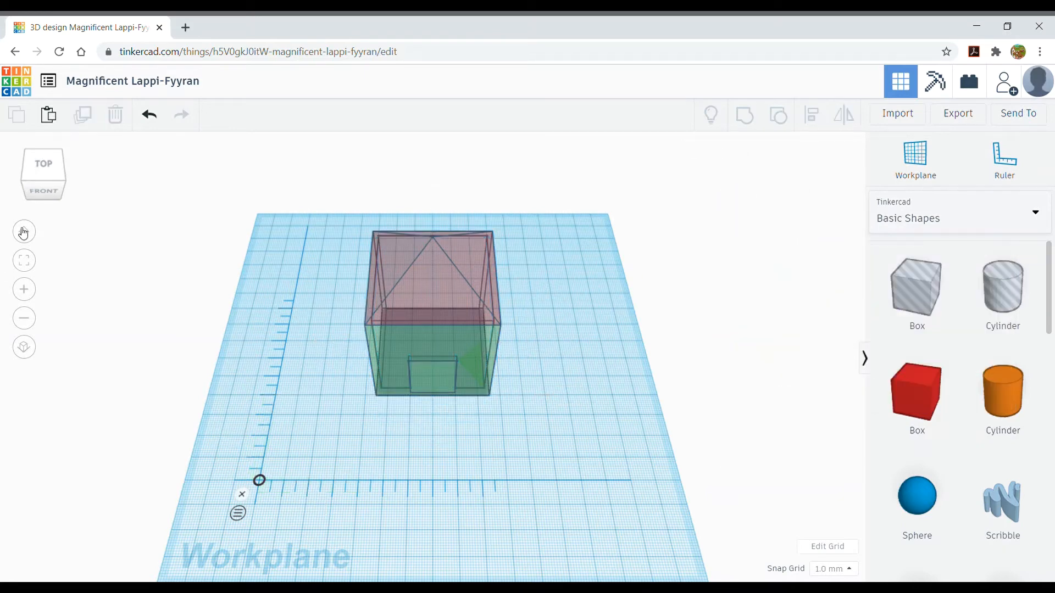
Add a solid blue sphere to the workplane in front of the transparent house
click(43, 189)
click(42, 189)
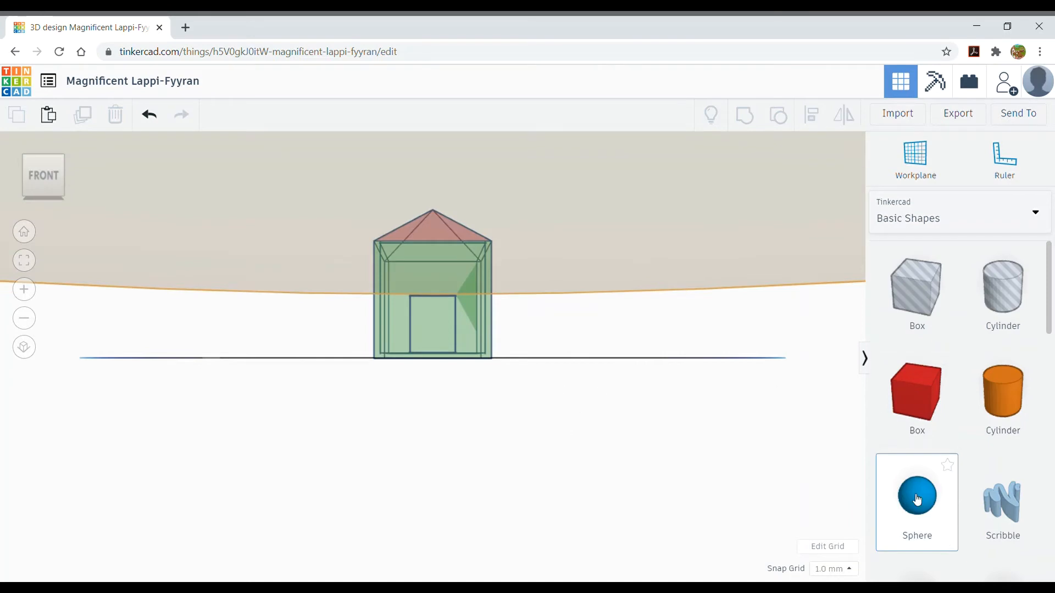
click(587, 304)
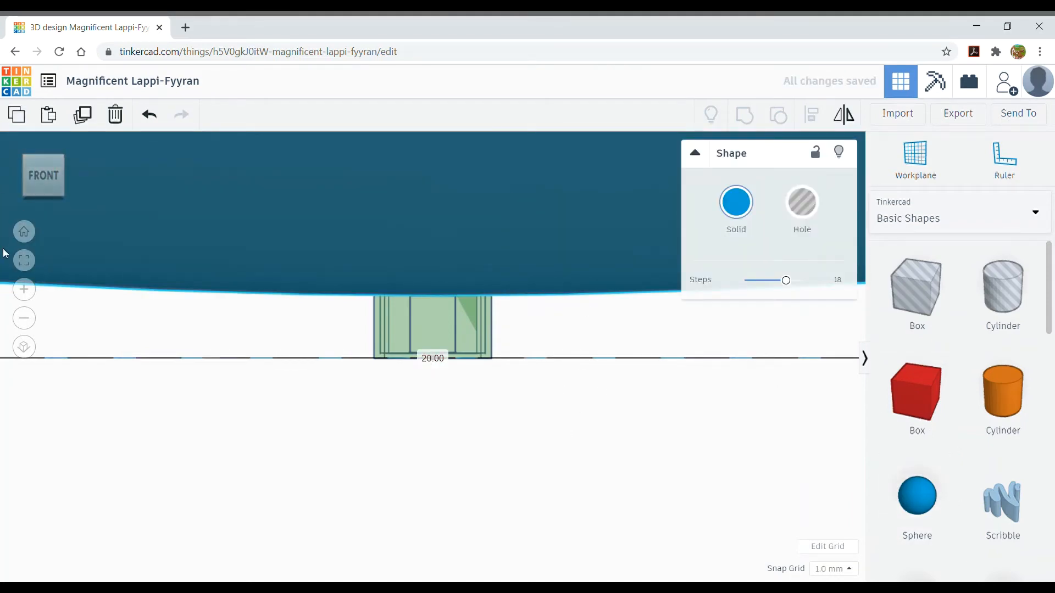
click(23, 231)
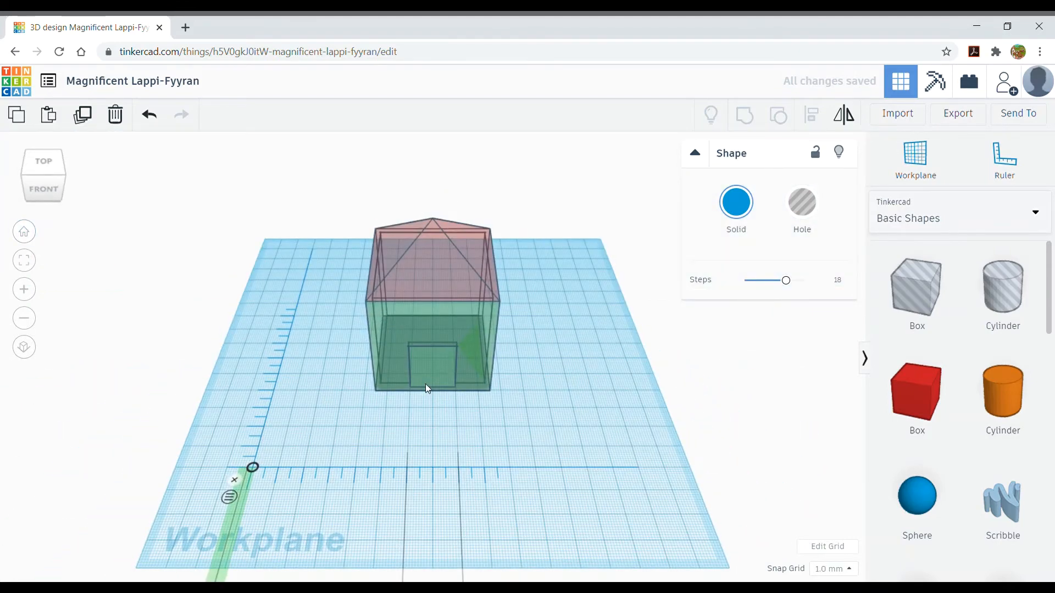
Move the sphere into the house by setting its front-to-back ruler distance first to 40 mm and finally to 50 mm, and deselect it
click(350, 443)
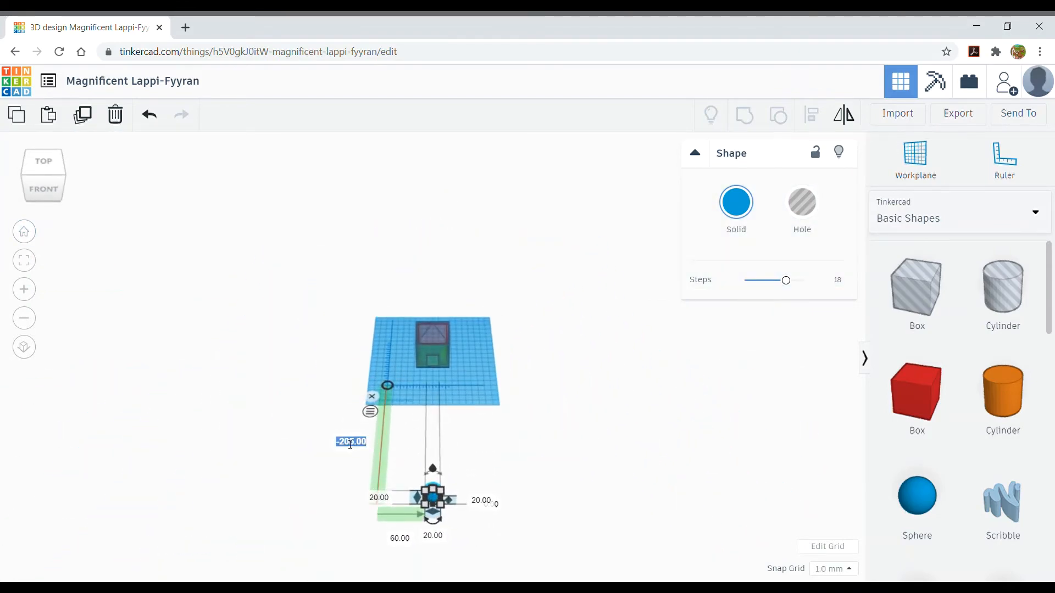
text(40)
key(Return)
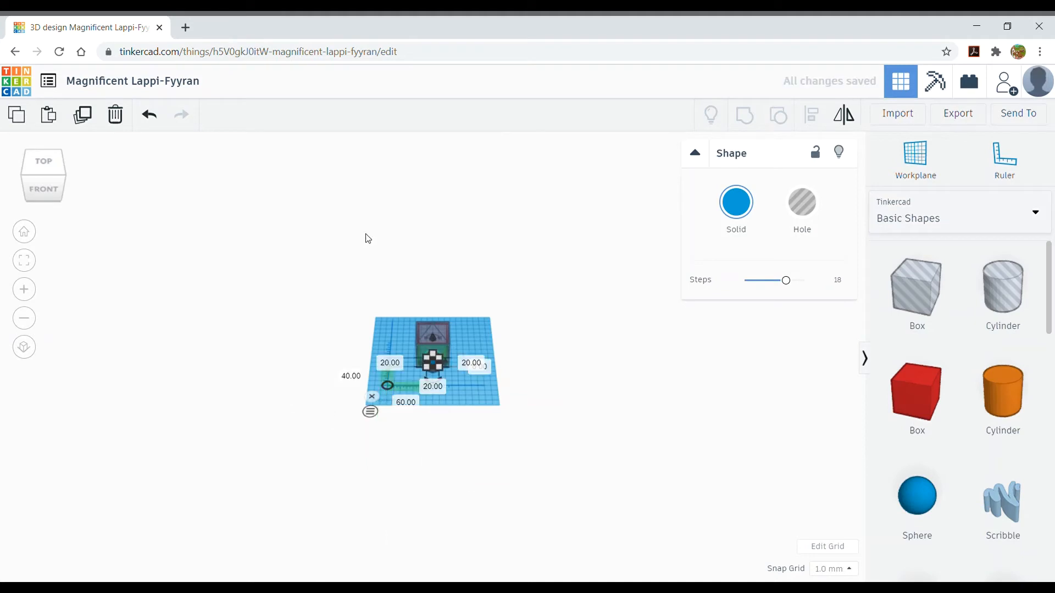
click(361, 380)
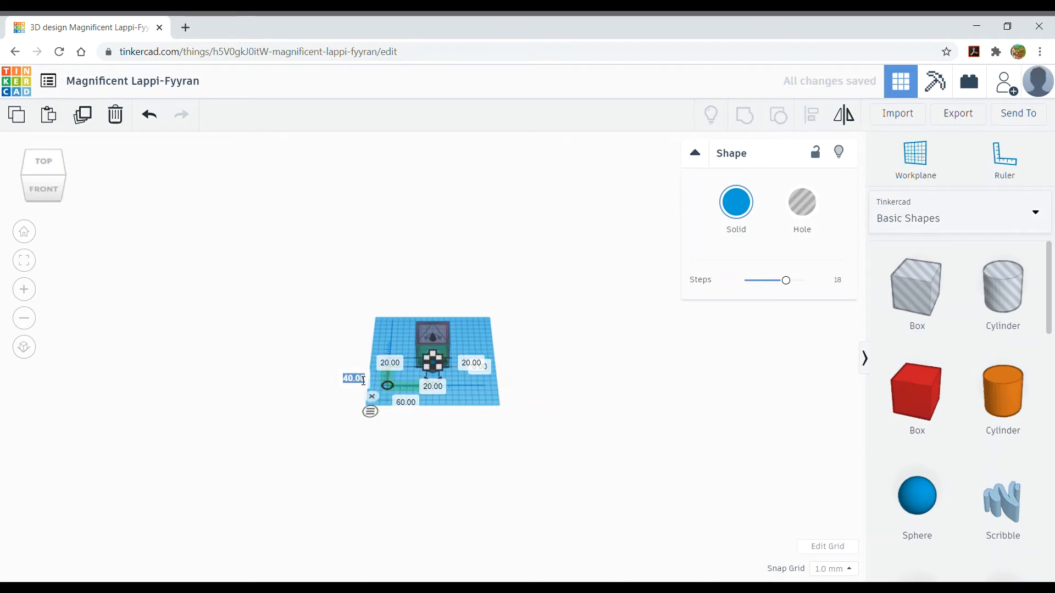
text(50)
key(Return)
click(483, 181)
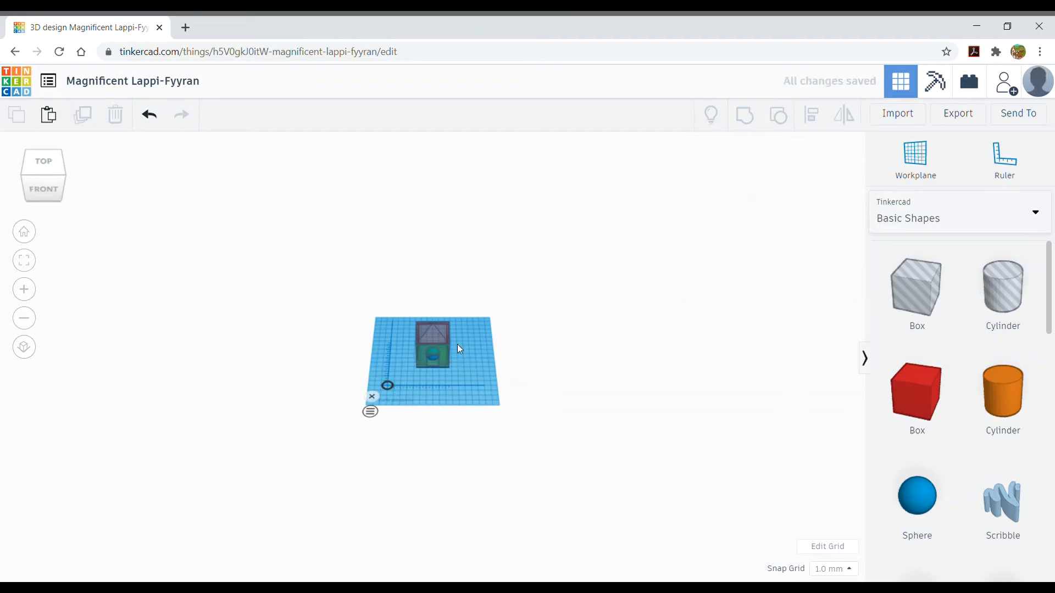
Check the sphere's placement inside the house, turn off the house's transparency, and deselect it
scroll(450, 390, up, 8)
scroll(450, 390, up, 5)
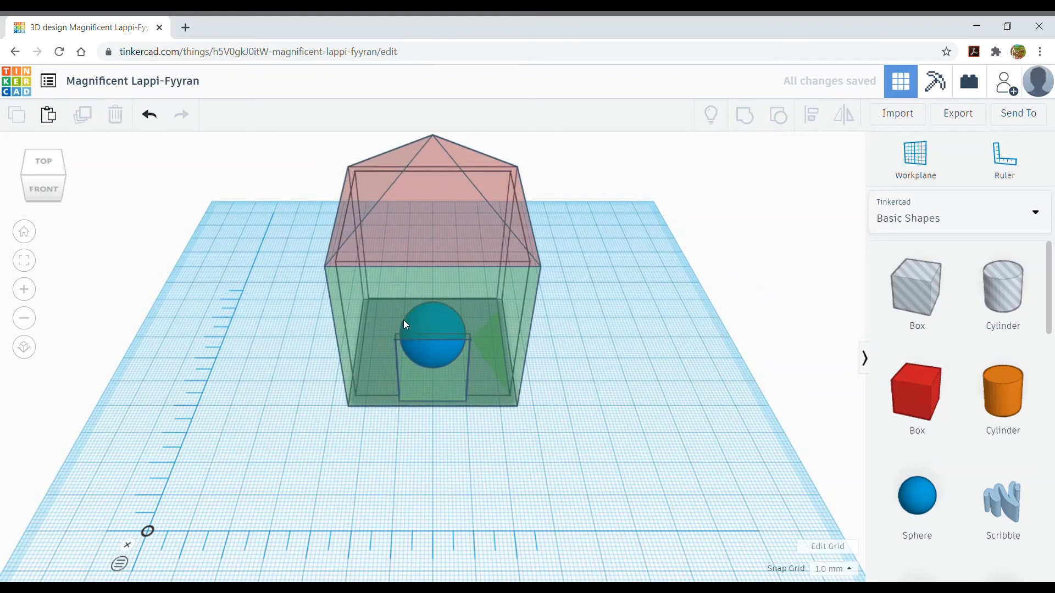
click(49, 161)
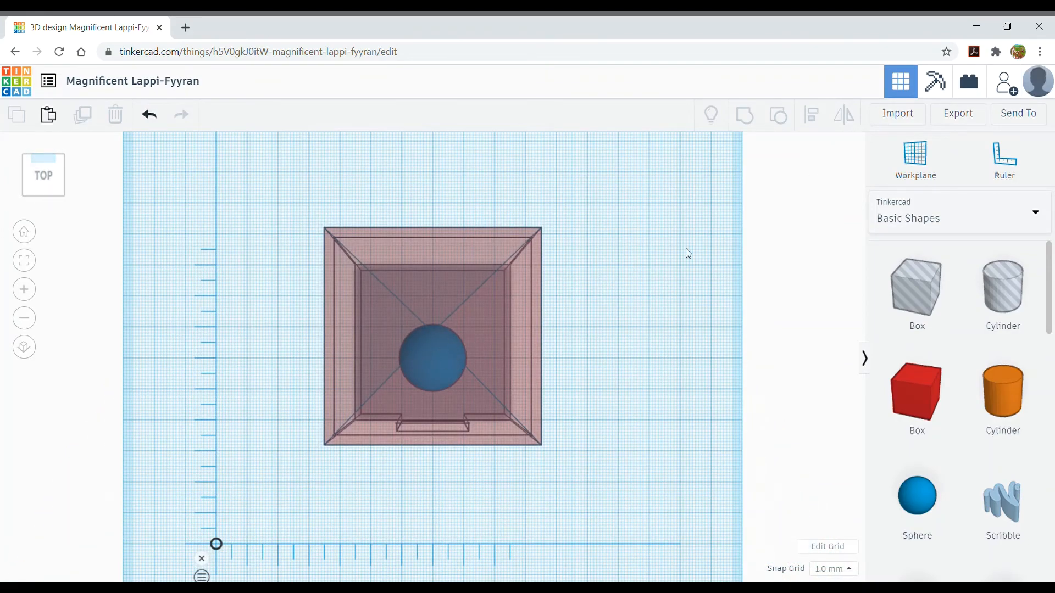
click(478, 300)
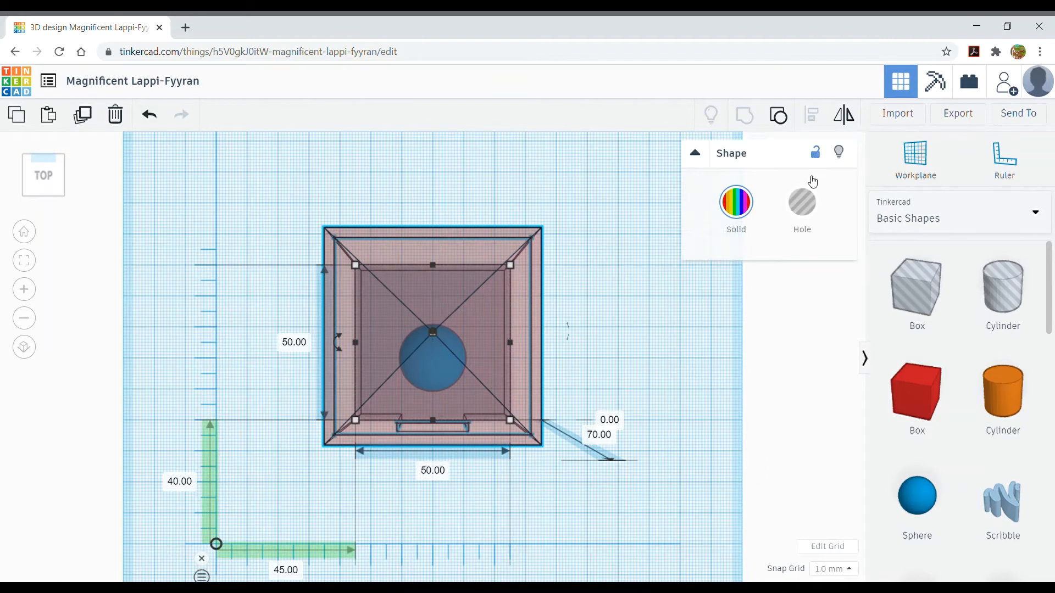
click(736, 202)
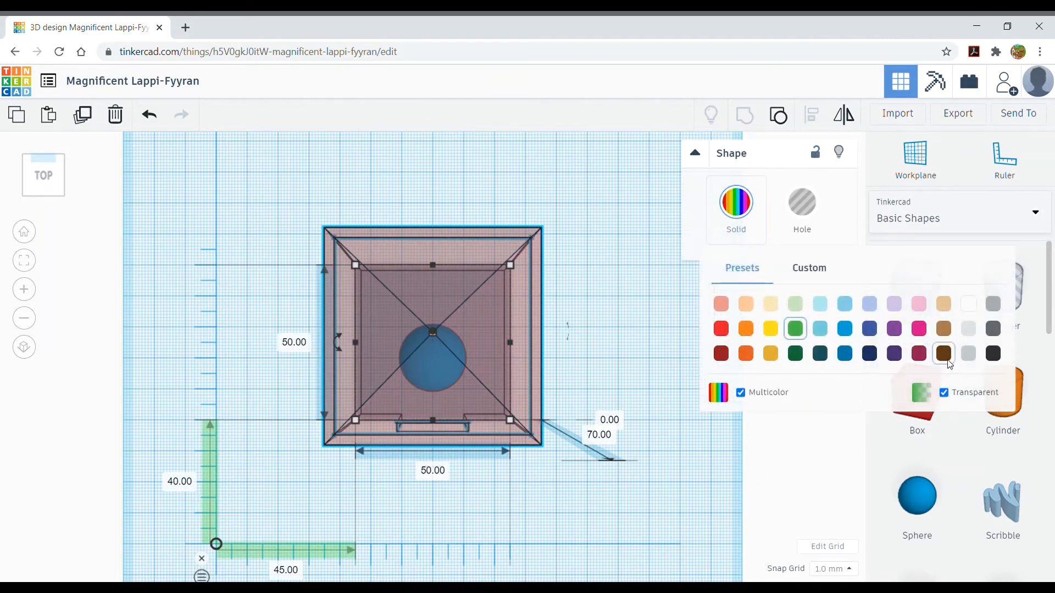
click(943, 394)
key(Escape)
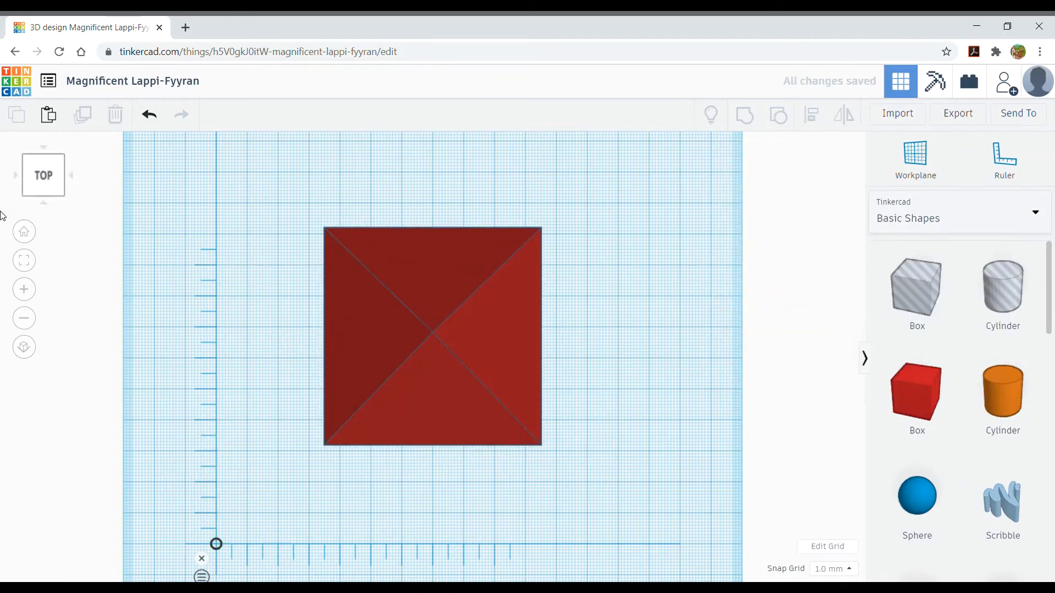
Raise the sphere behind the doorway 2 mm above the workplane and deselect it
click(43, 192)
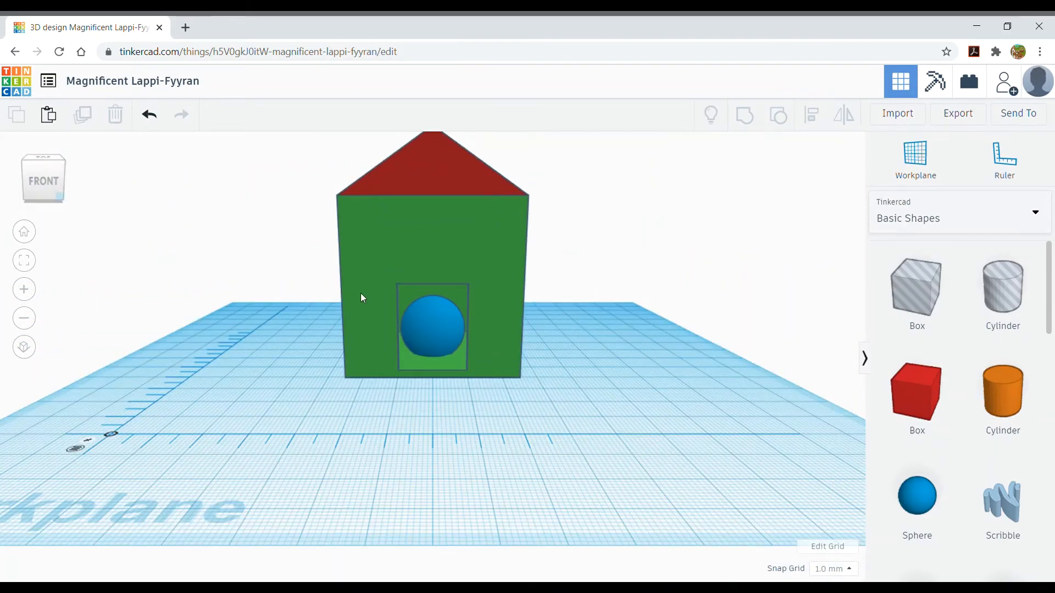
click(431, 323)
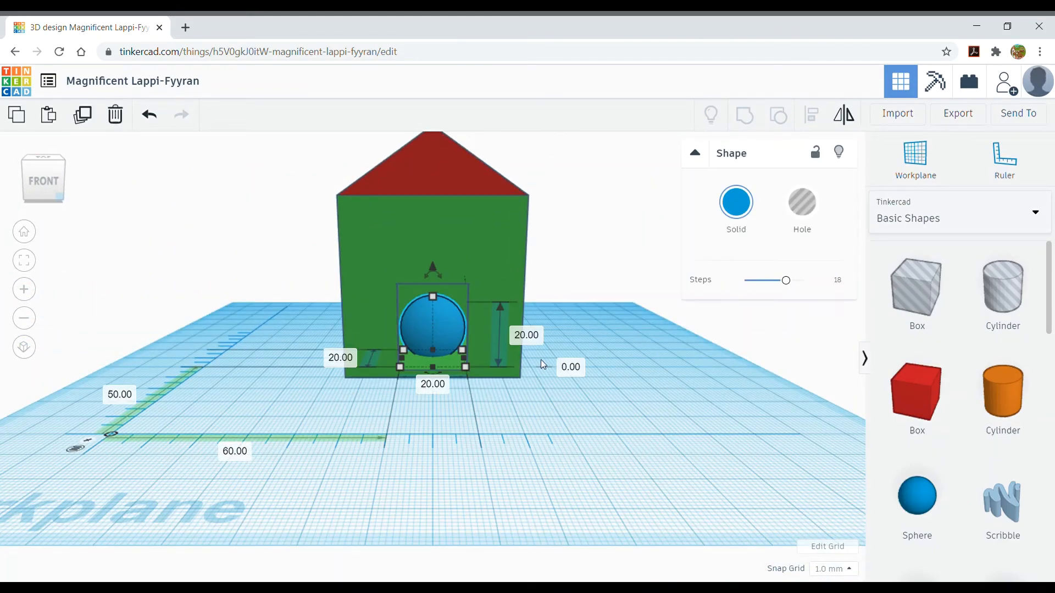
click(577, 370)
text(2)
key(Return)
click(637, 384)
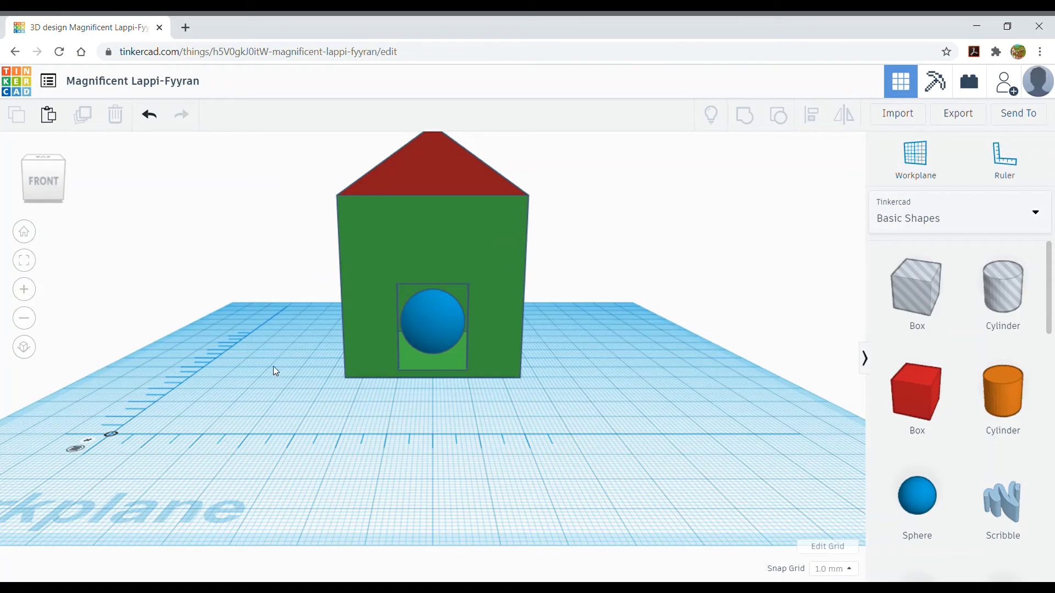
Place a Wedge beside the house's front right corner, about 115 mm across and 28 mm back from the ruler origin, and keep it selected
click(44, 170)
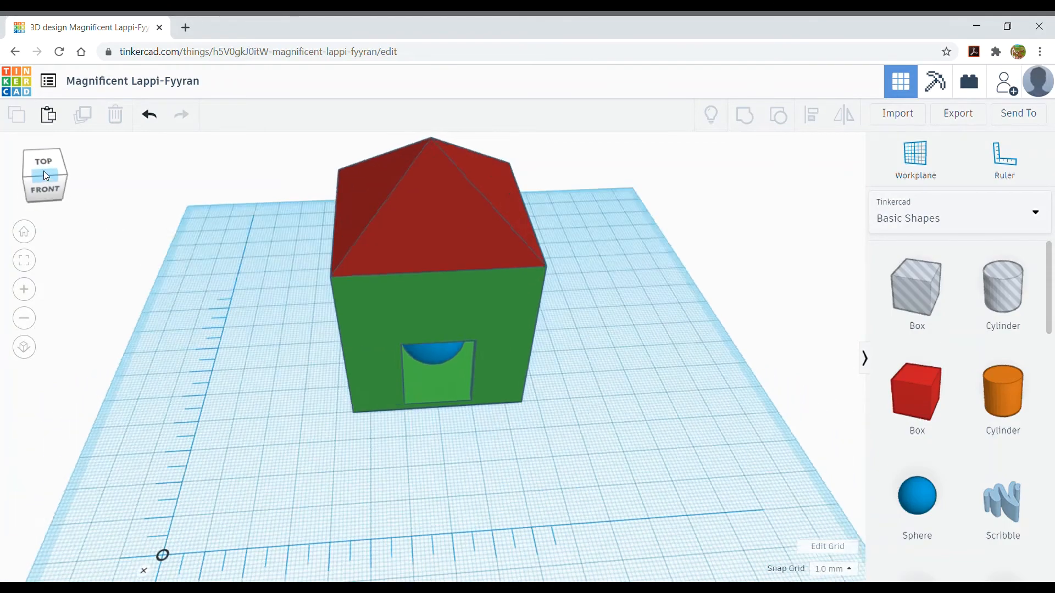
drag(43, 170, 44, 167)
click(45, 168)
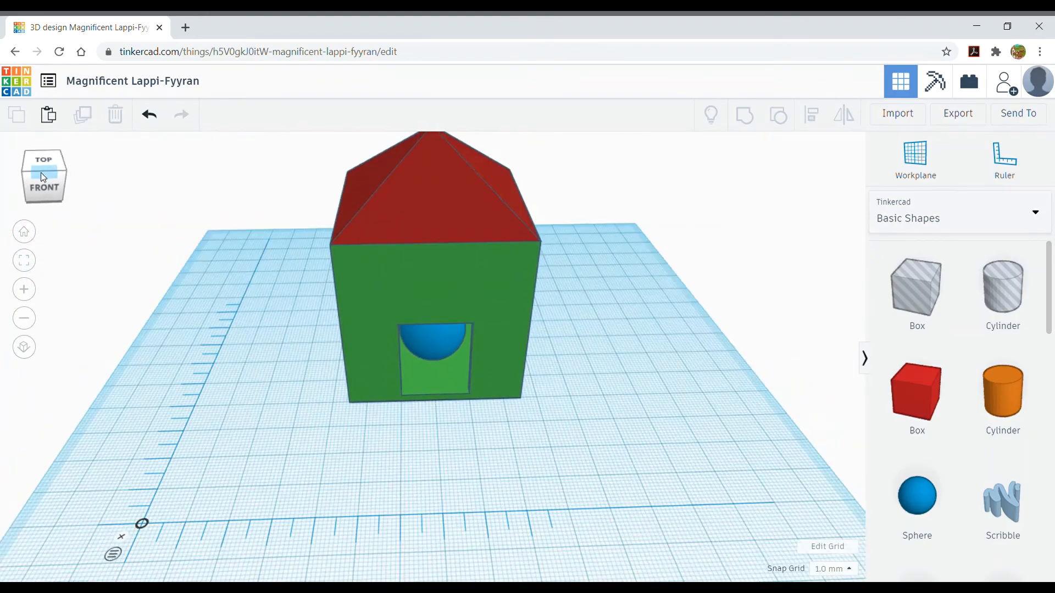
scroll(946, 460, down, 5)
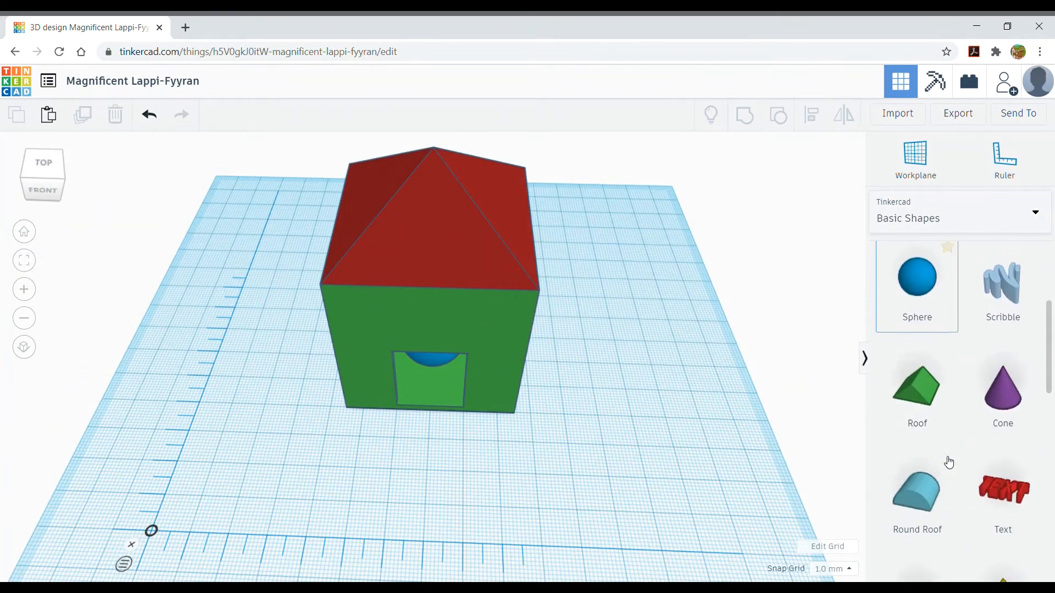
scroll(942, 473, down, 4)
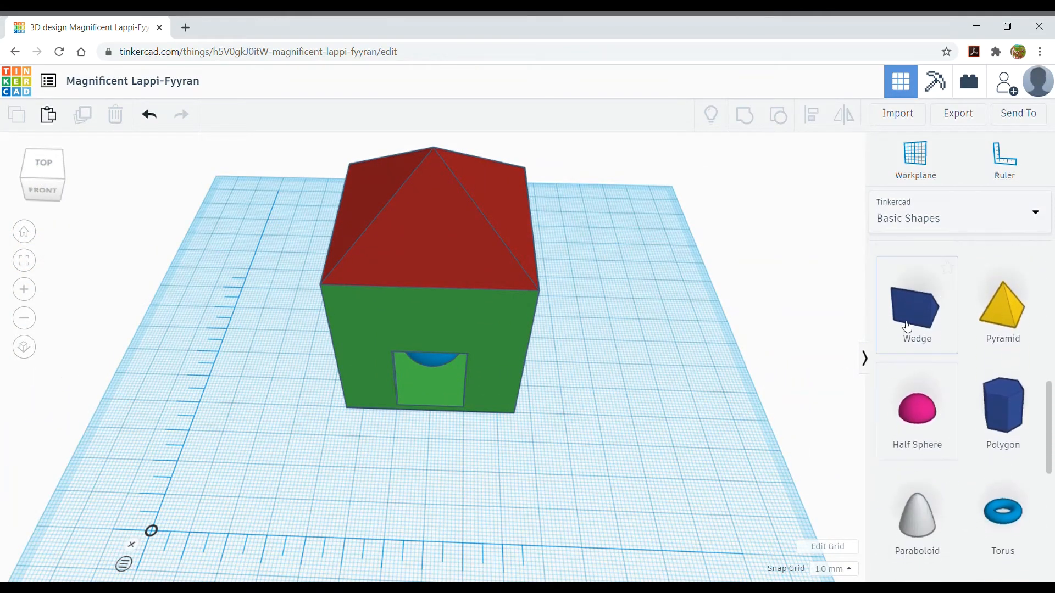
drag(915, 313, 581, 420)
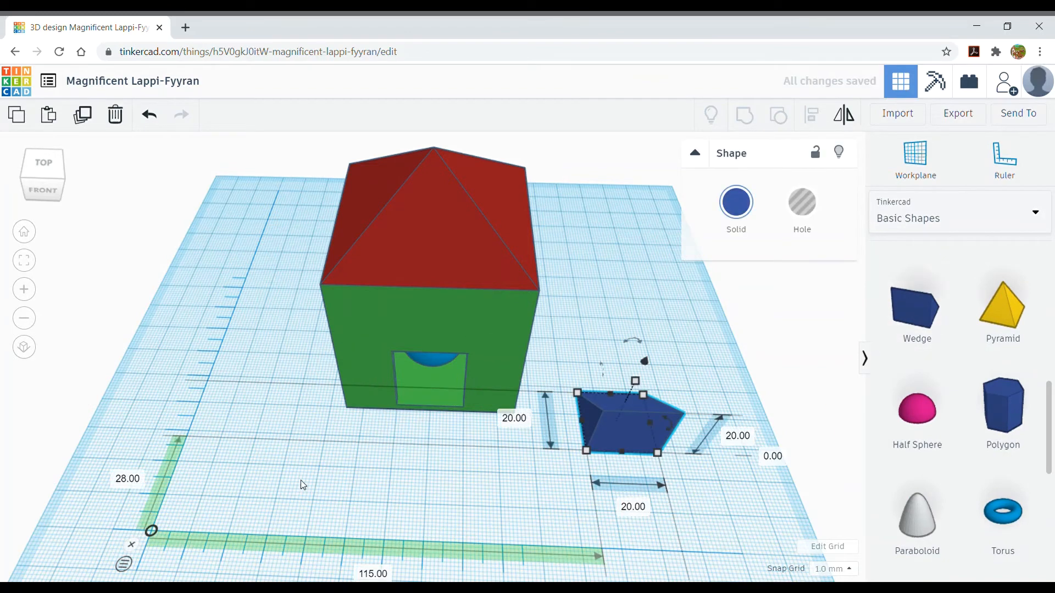
click(450, 494)
click(611, 428)
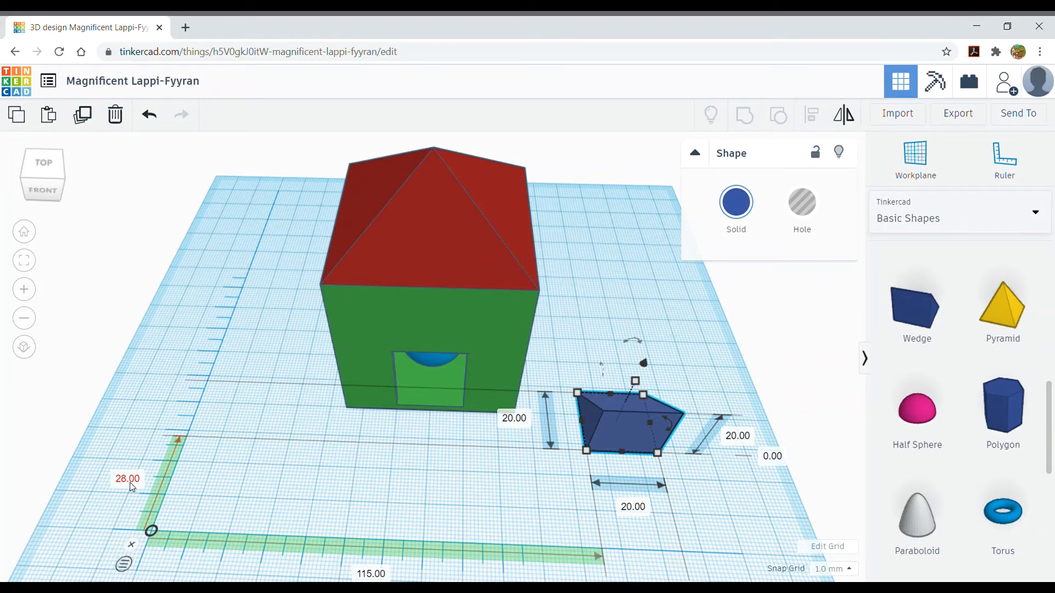
Rotate the wedge 70 degrees about its left-to-right axis
mouse_move(639, 344)
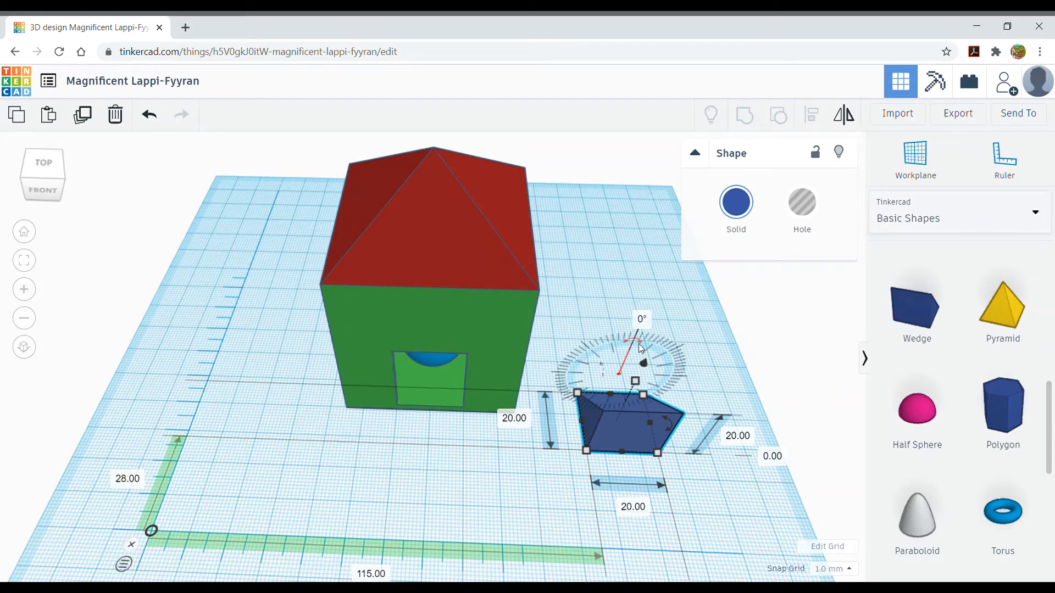
click(48, 192)
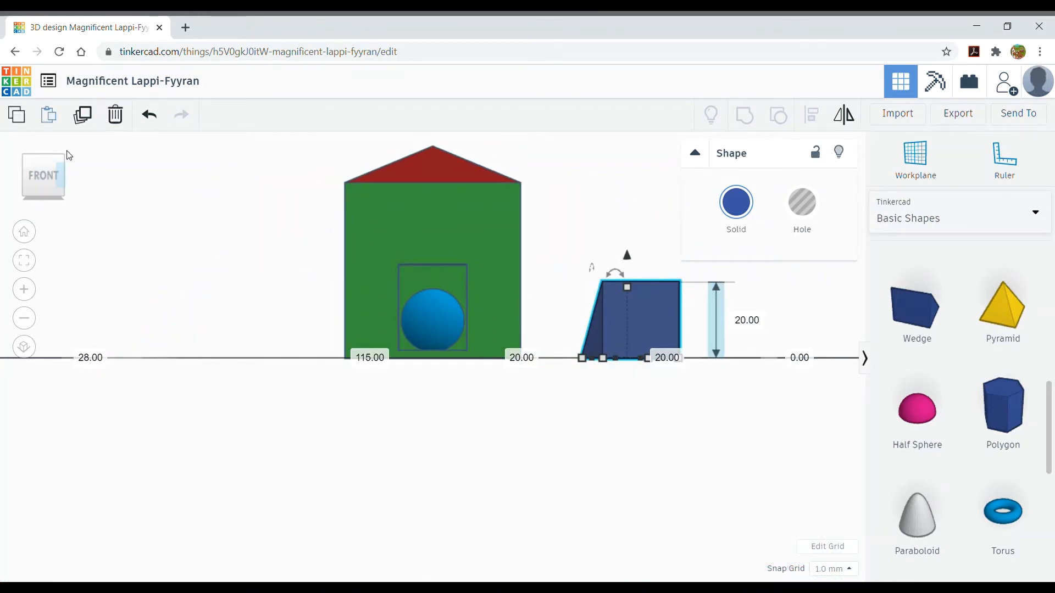
drag(60, 176, 40, 187)
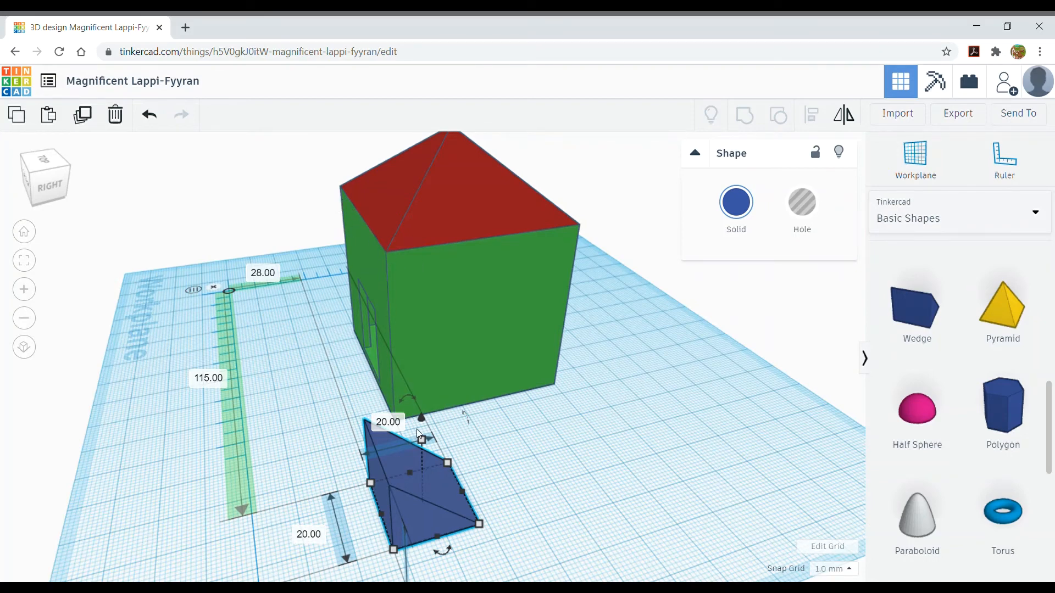
mouse_move(407, 396)
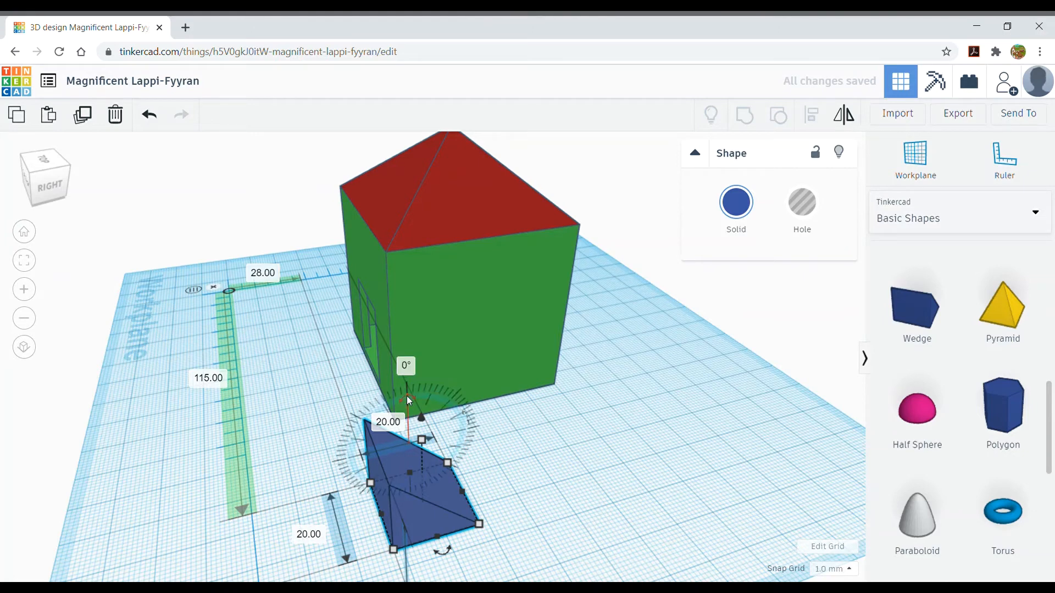
click(409, 369)
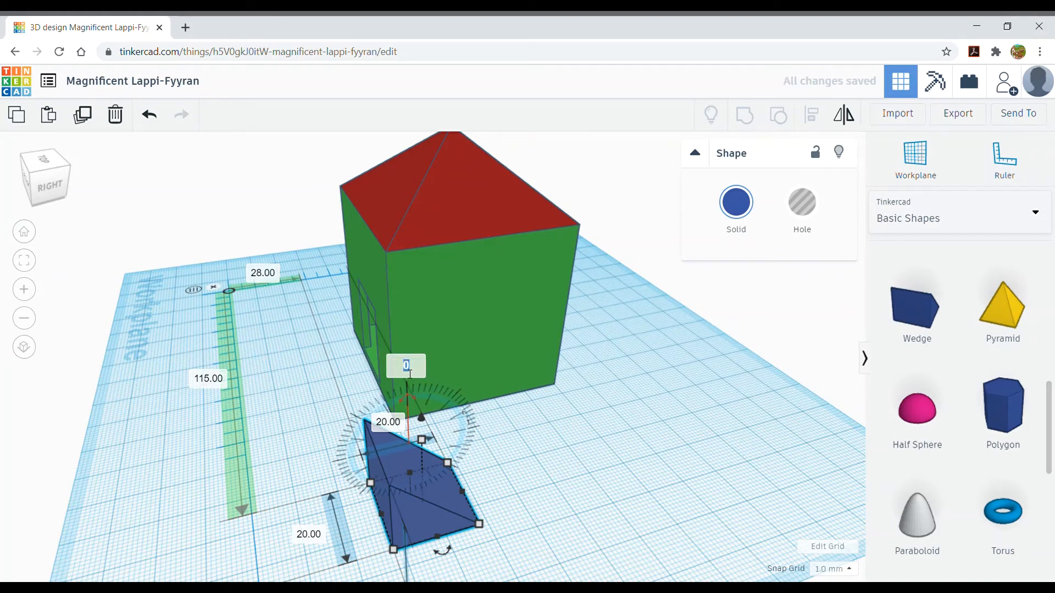
text(70)
key(Return)
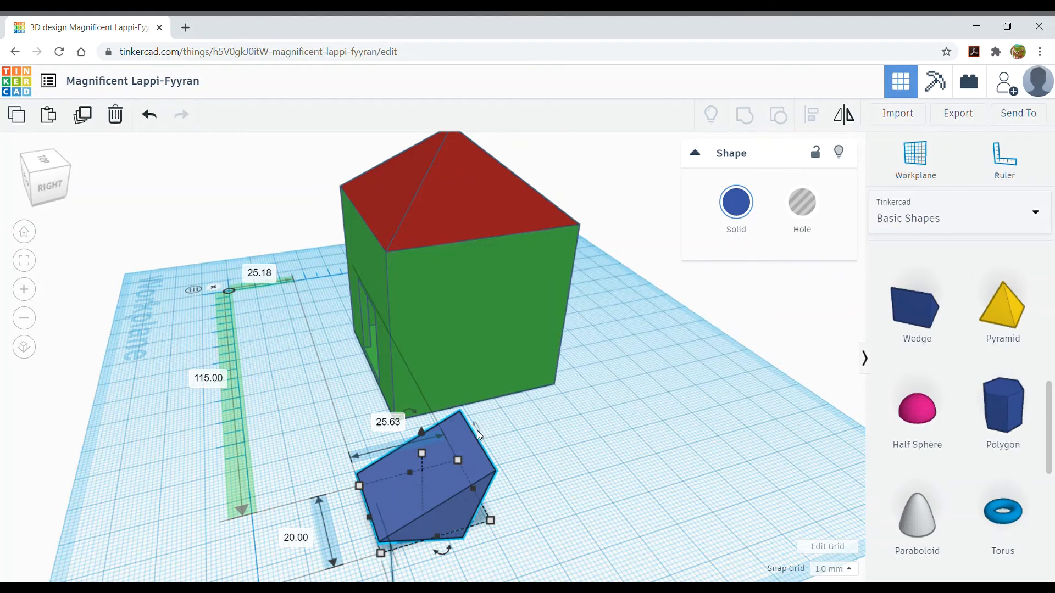
Try to tilt the wedge about its front-to-back axis by -4 degrees, and undo that rotation
mouse_move(482, 431)
click(486, 397)
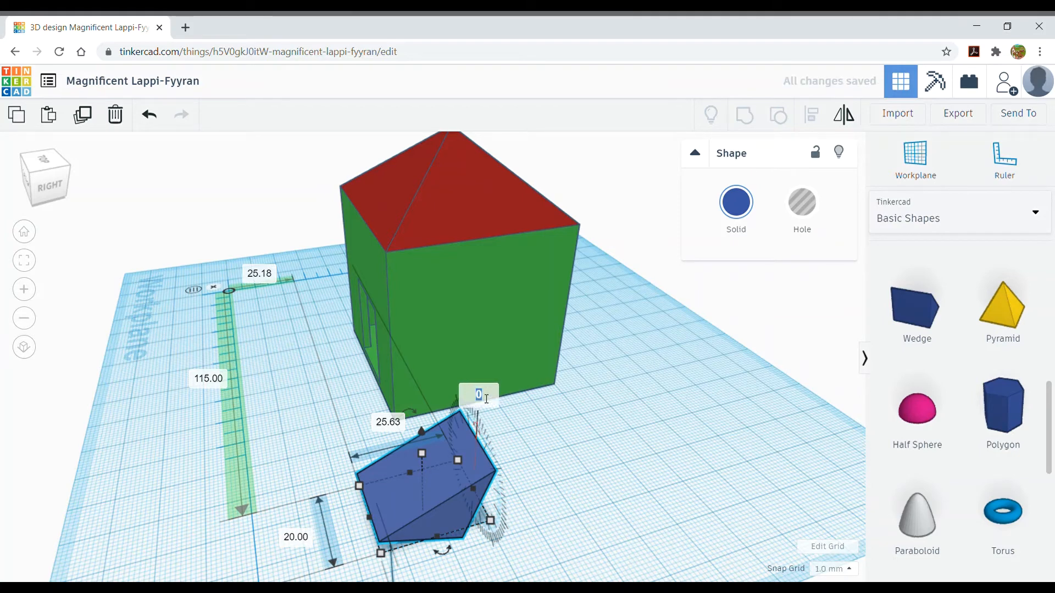
text(27)
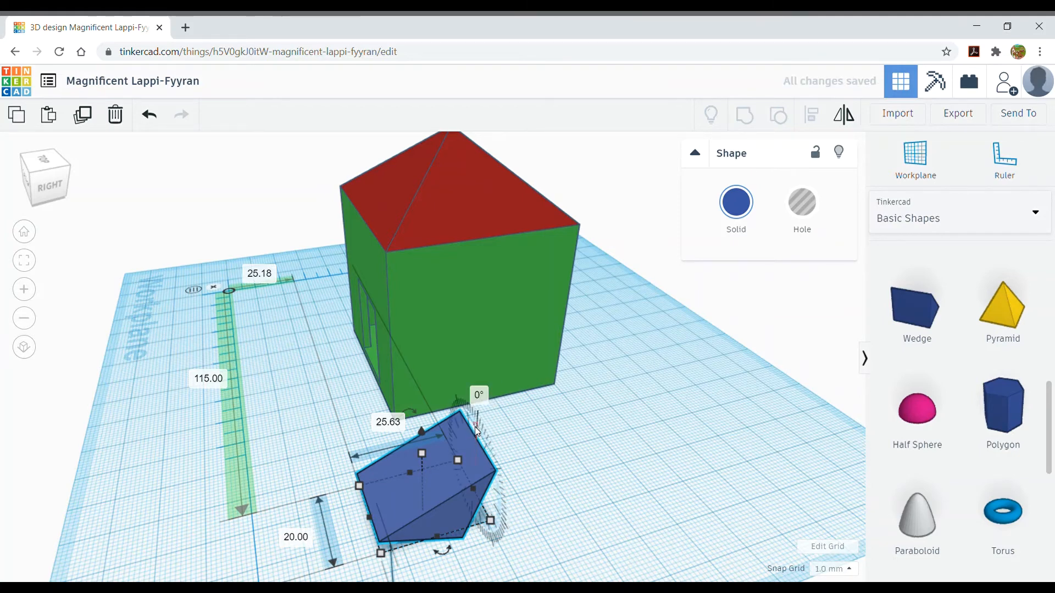
key(Return)
drag(488, 452, 474, 357)
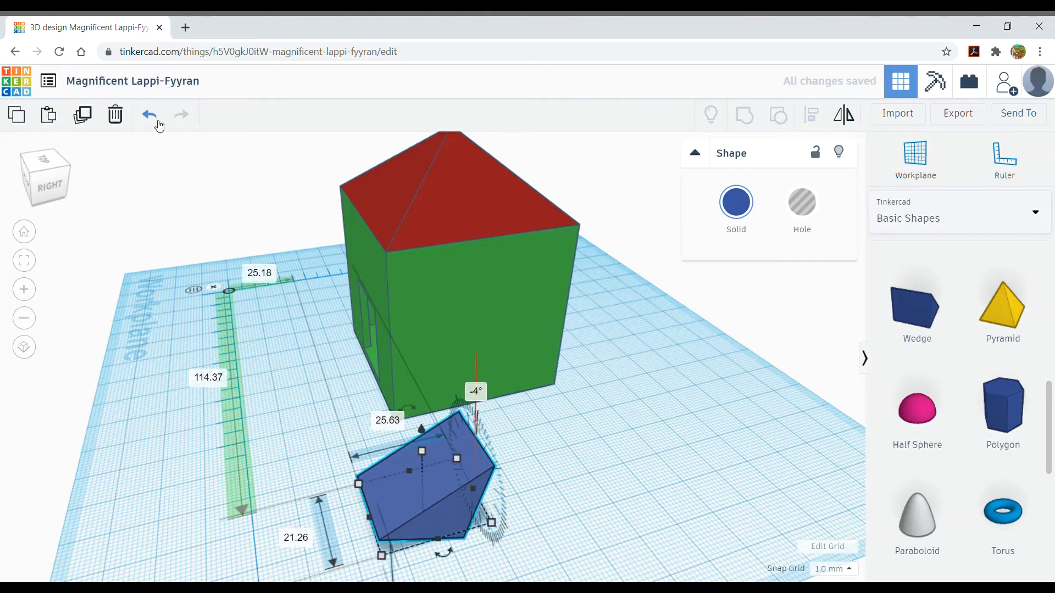
click(153, 120)
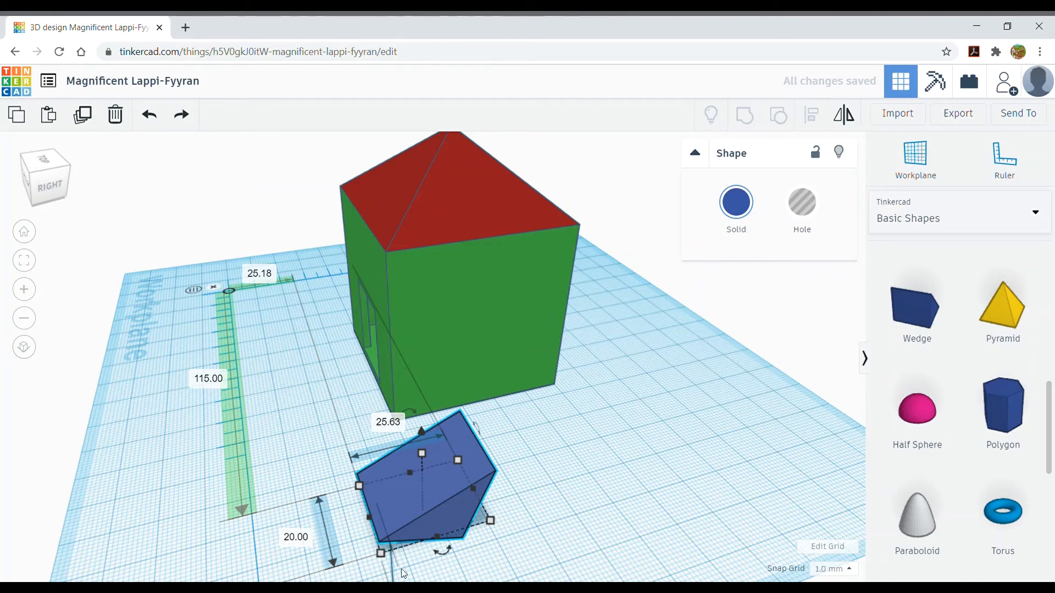
Rotate the wedge -70 degrees about its left-to-right axis to cancel its tilt, and deselect it
drag(411, 410, 406, 373)
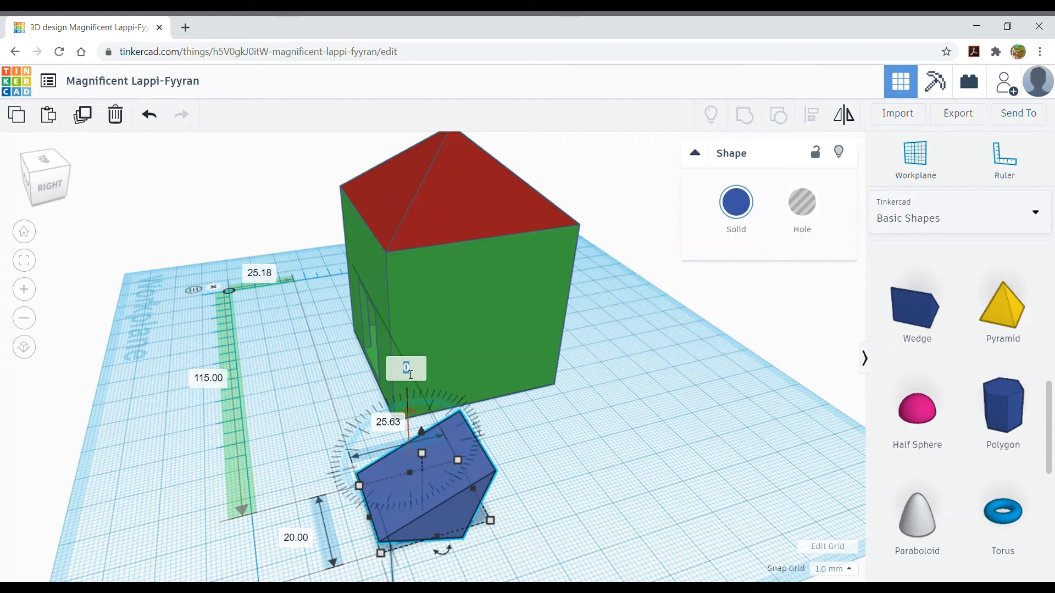
text(-70)
key(Return)
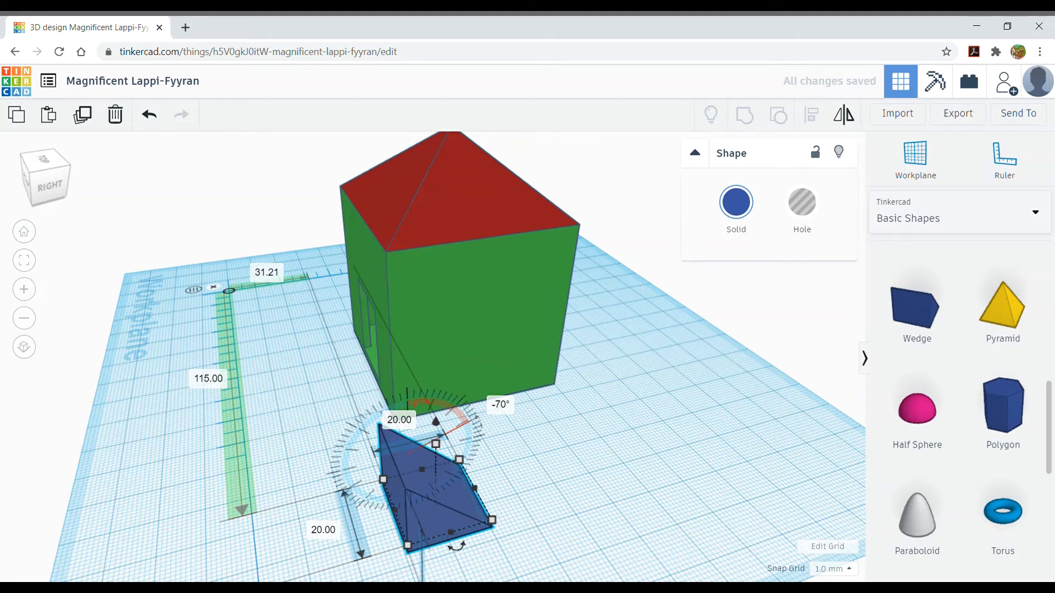
click(525, 481)
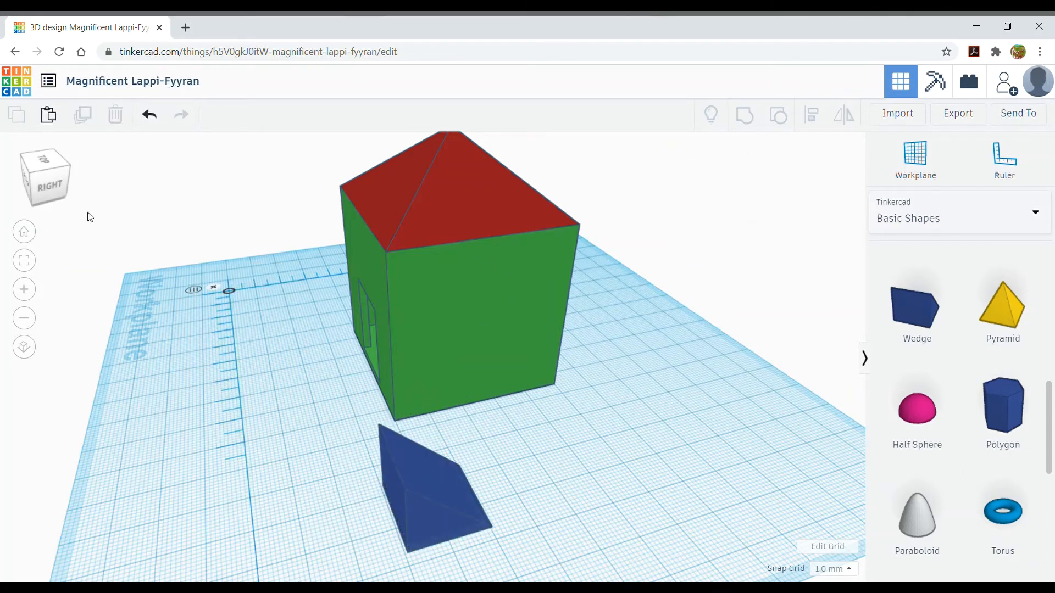
click(33, 190)
click(50, 191)
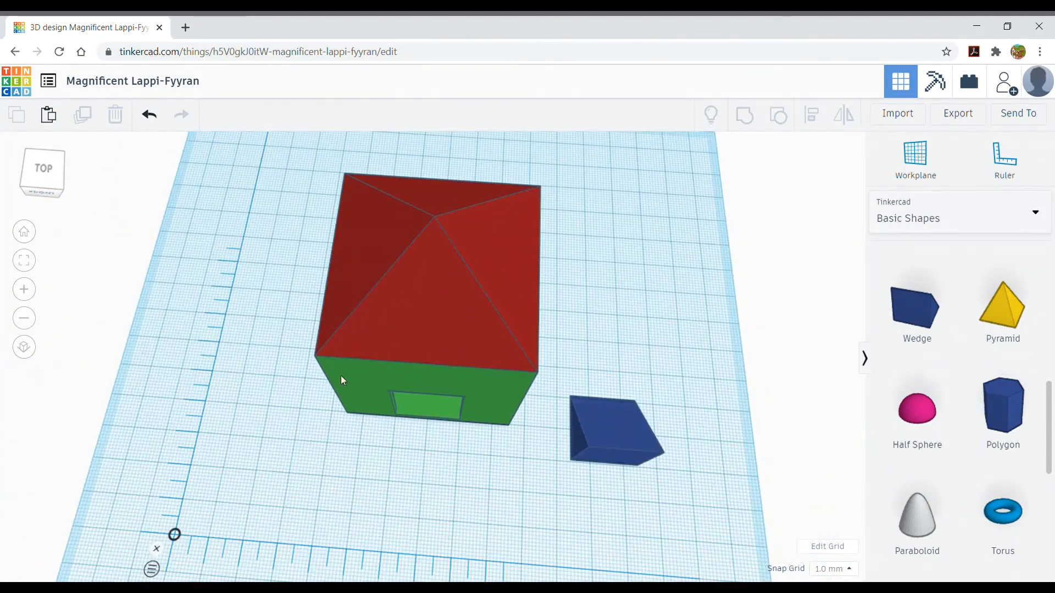
Try ungrouping the house into its separate parts, and undo the ungrouping
click(443, 372)
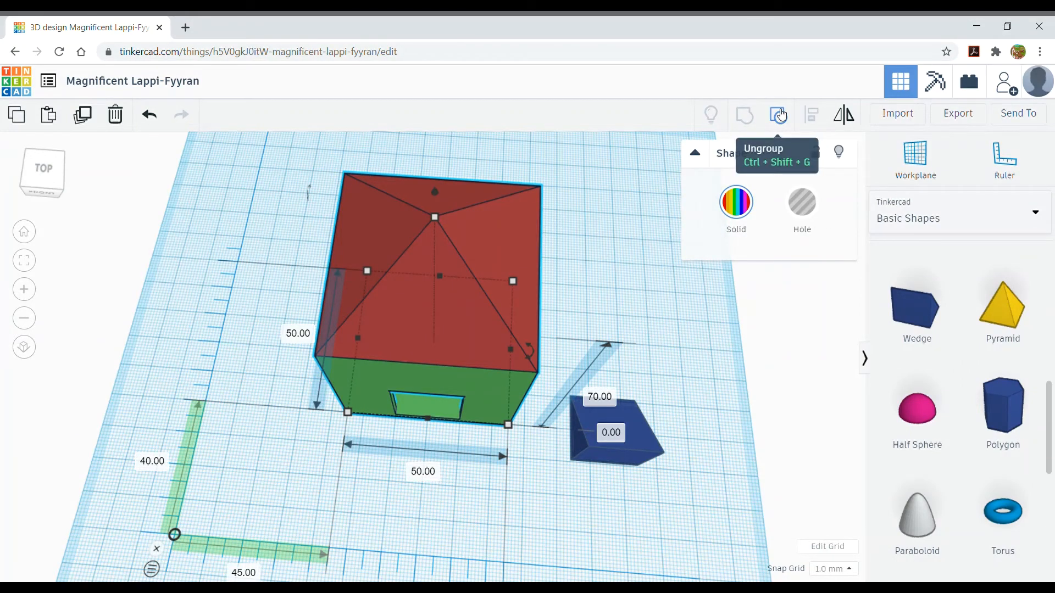
click(781, 115)
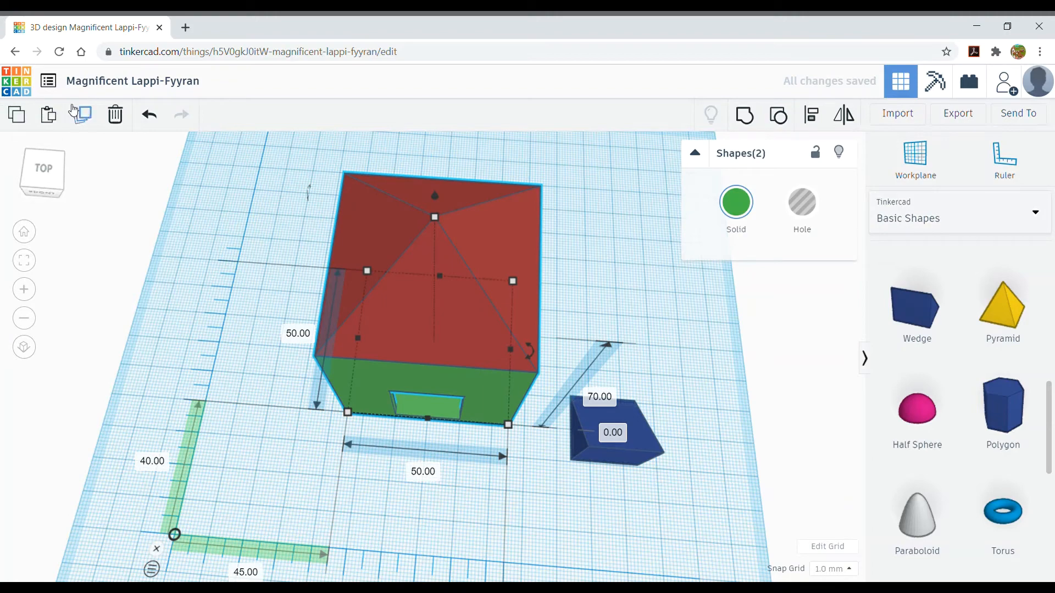
click(149, 115)
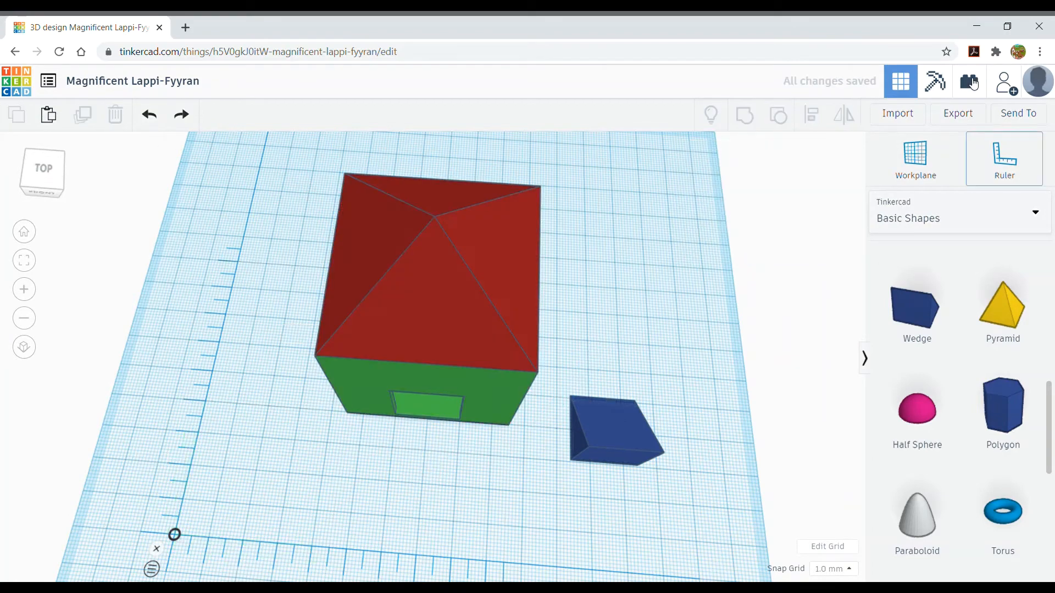
Mirror the house along its left-to-right axis and try mirroring it vertically
click(479, 311)
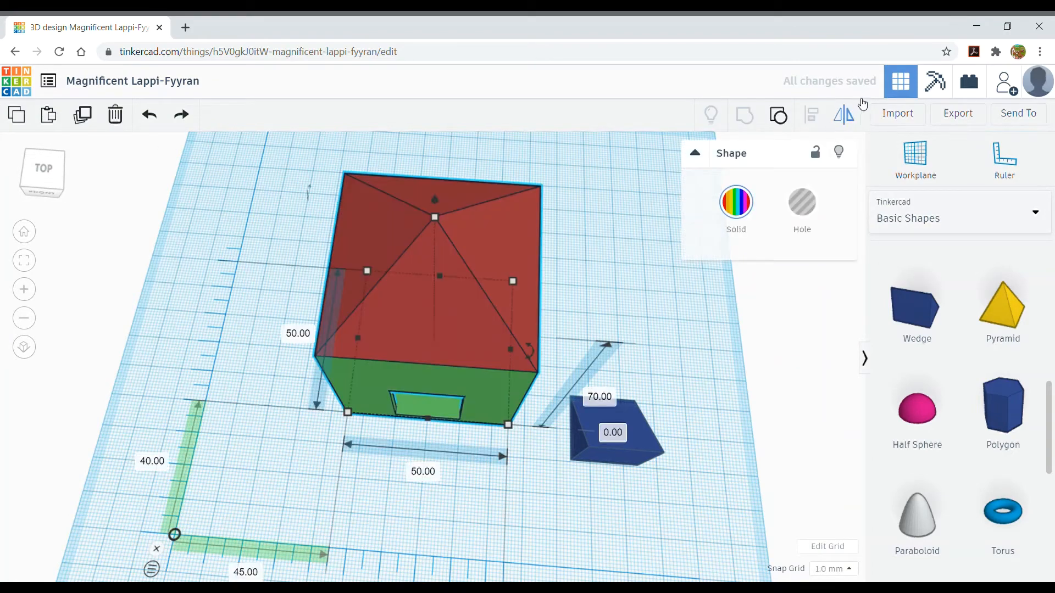
click(842, 126)
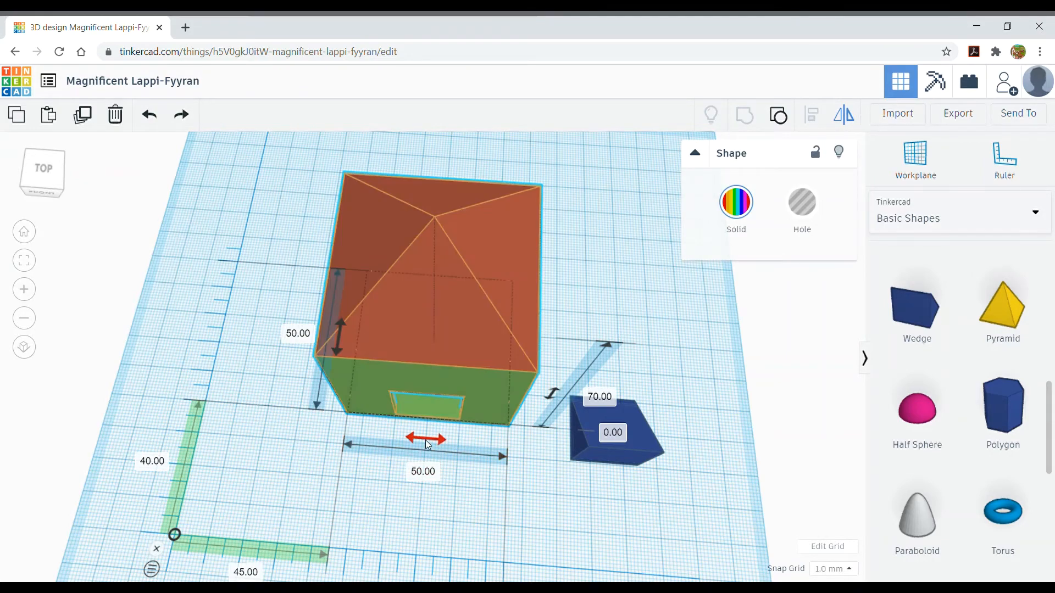
click(427, 442)
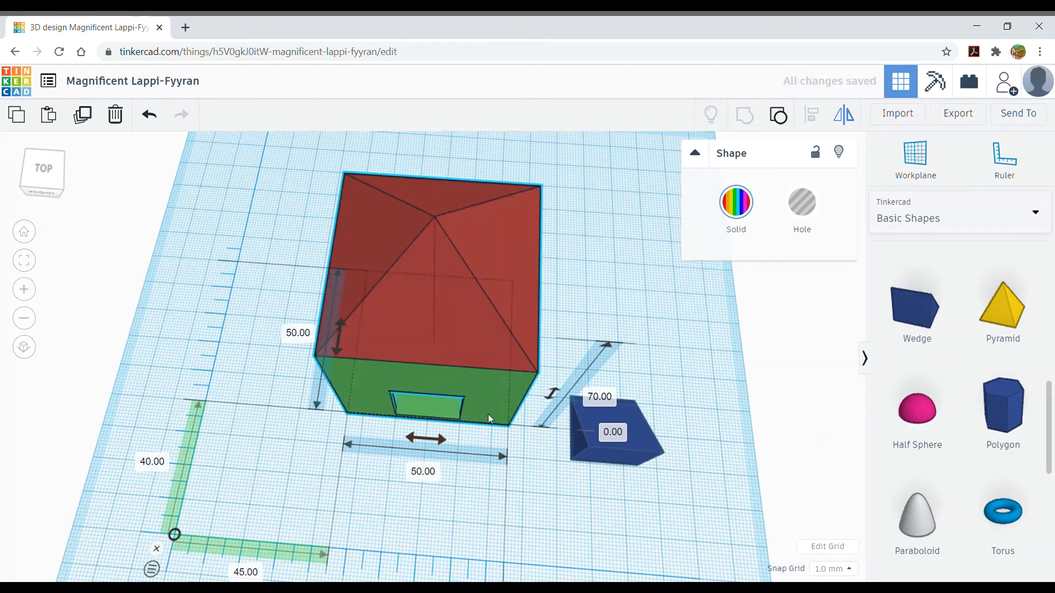
click(552, 395)
click(42, 193)
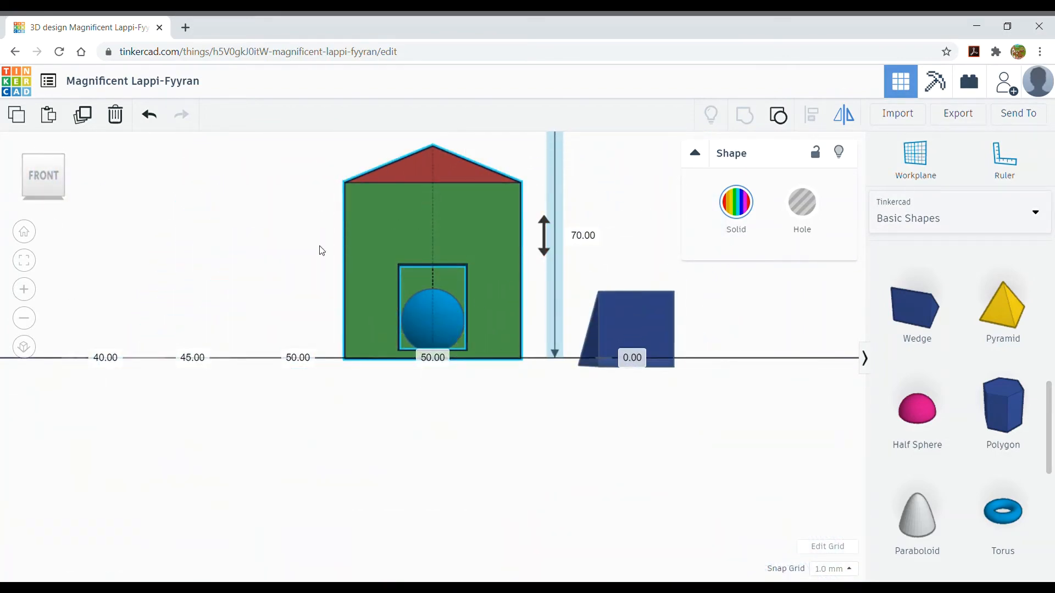
click(44, 158)
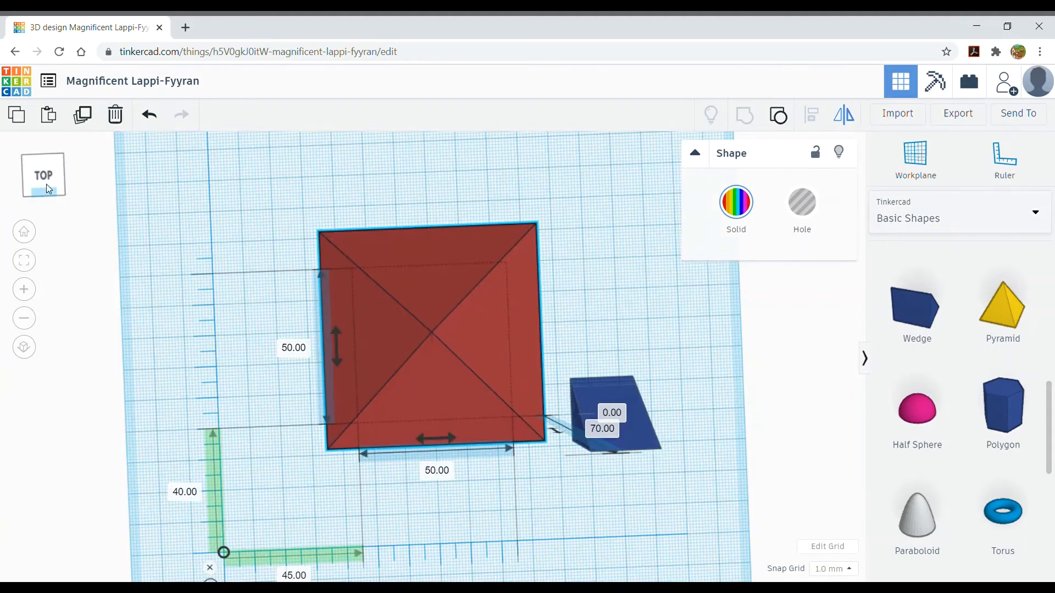
click(49, 181)
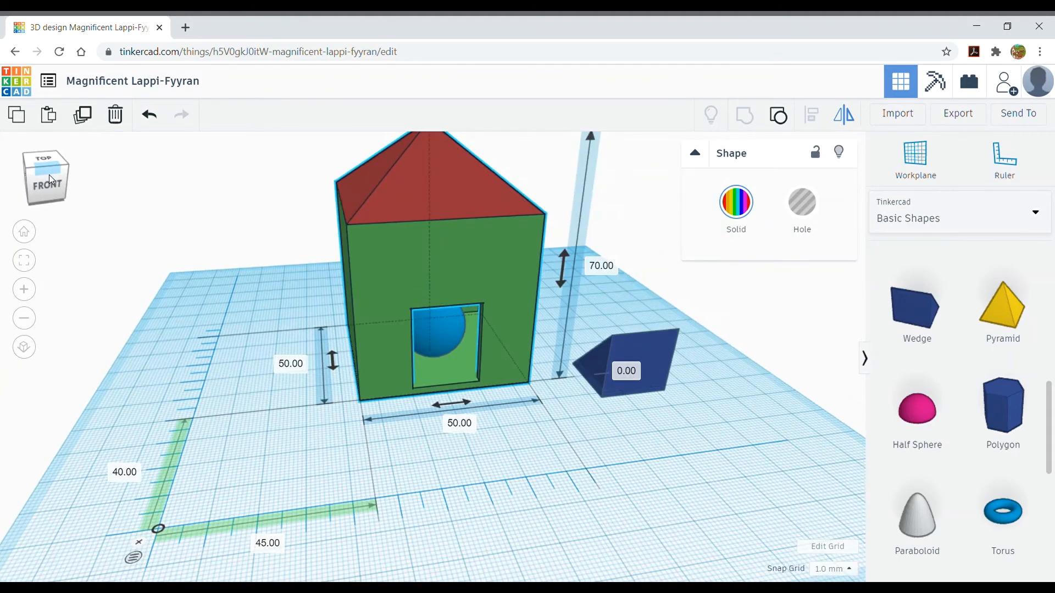
Try mirroring the house along its front-to-back axis, undo that flip, and deselect the house
click(329, 359)
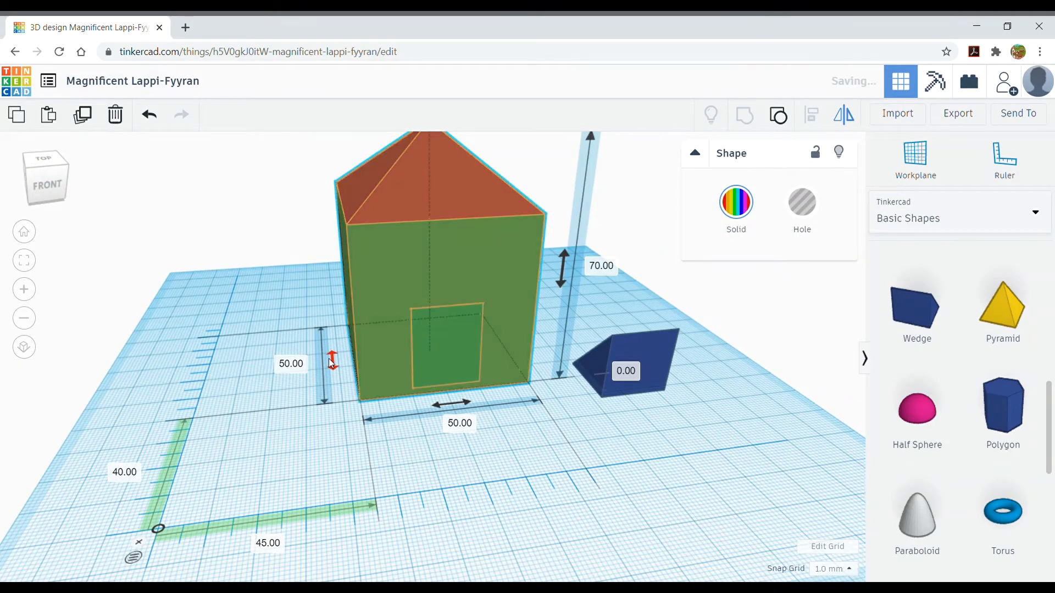
click(151, 116)
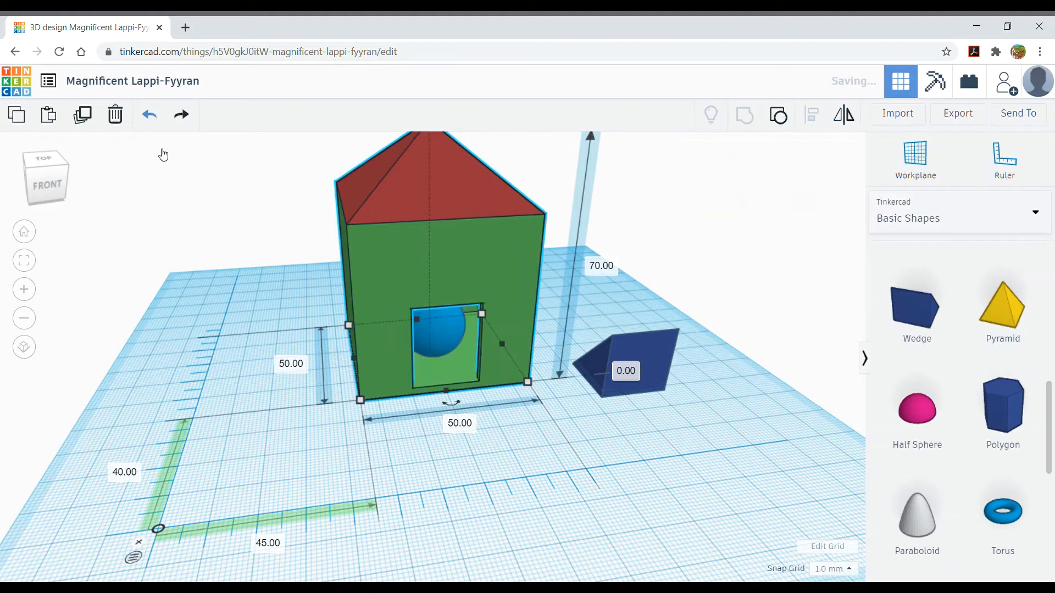
click(760, 312)
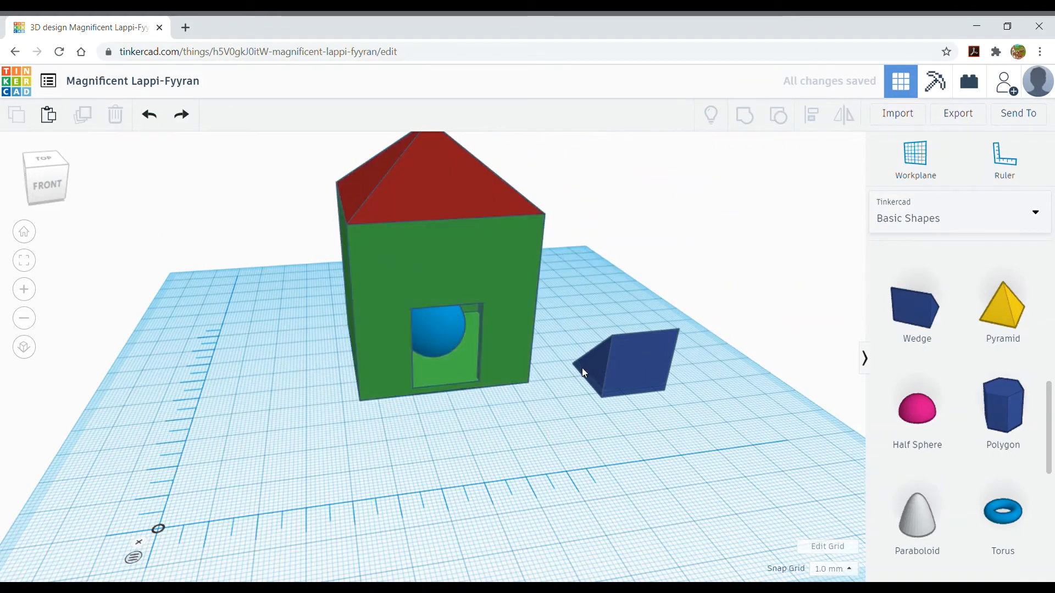
Lock the house group against editing
click(648, 352)
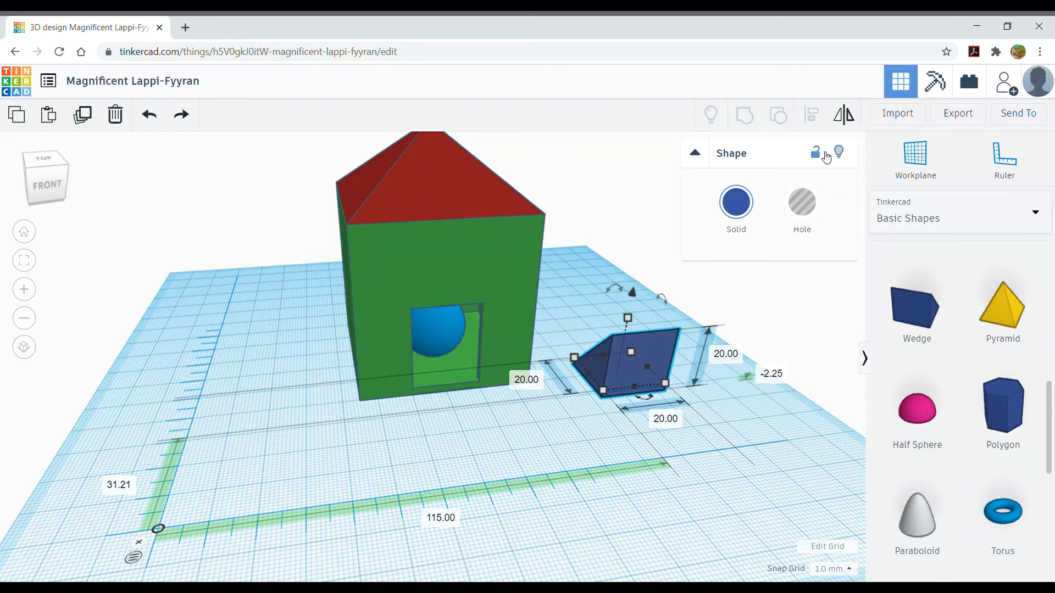
click(541, 181)
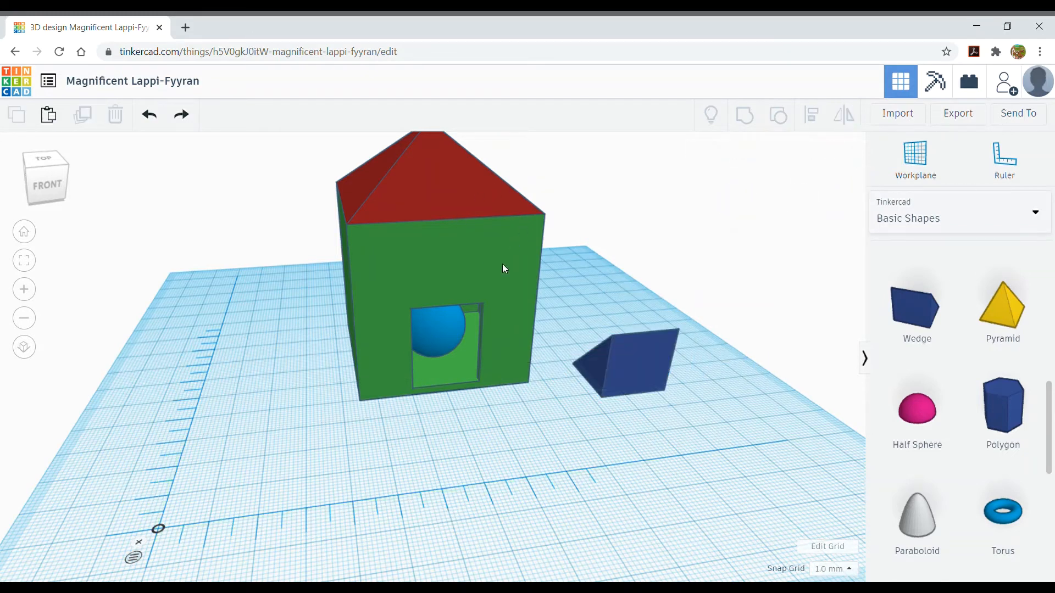
click(503, 269)
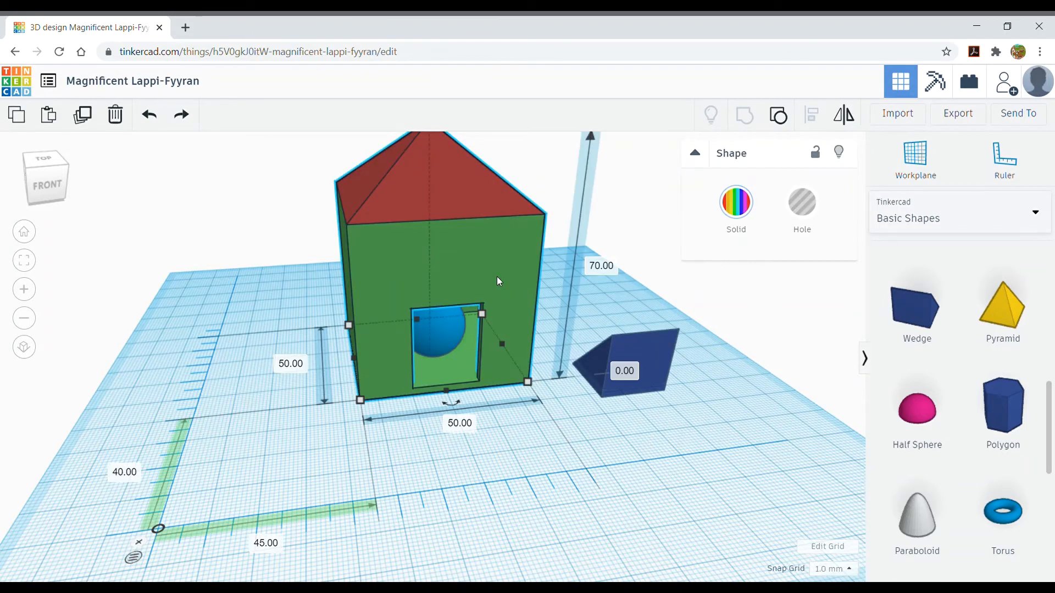
click(819, 156)
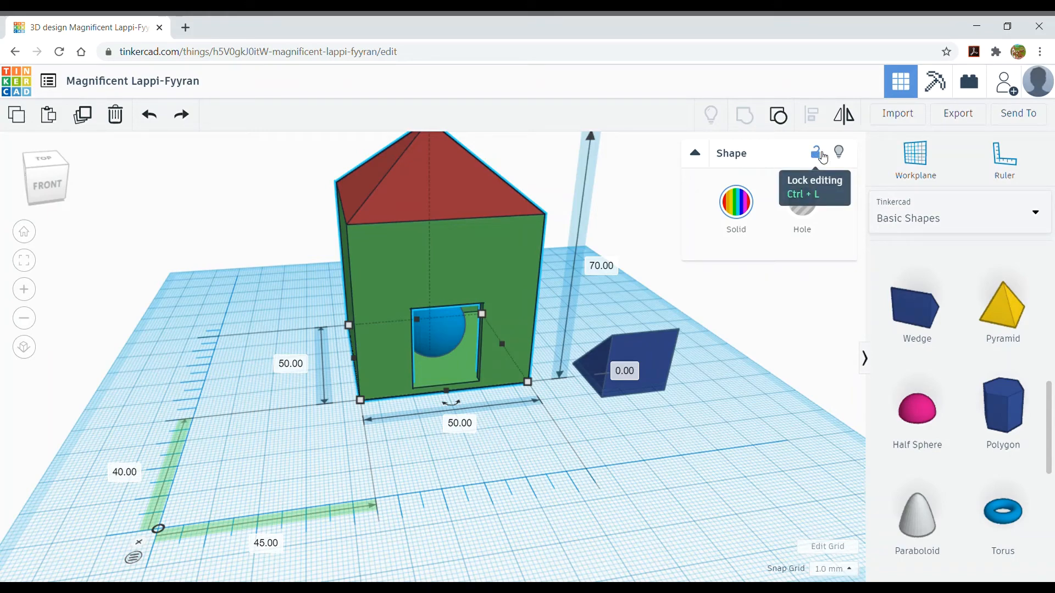
click(819, 156)
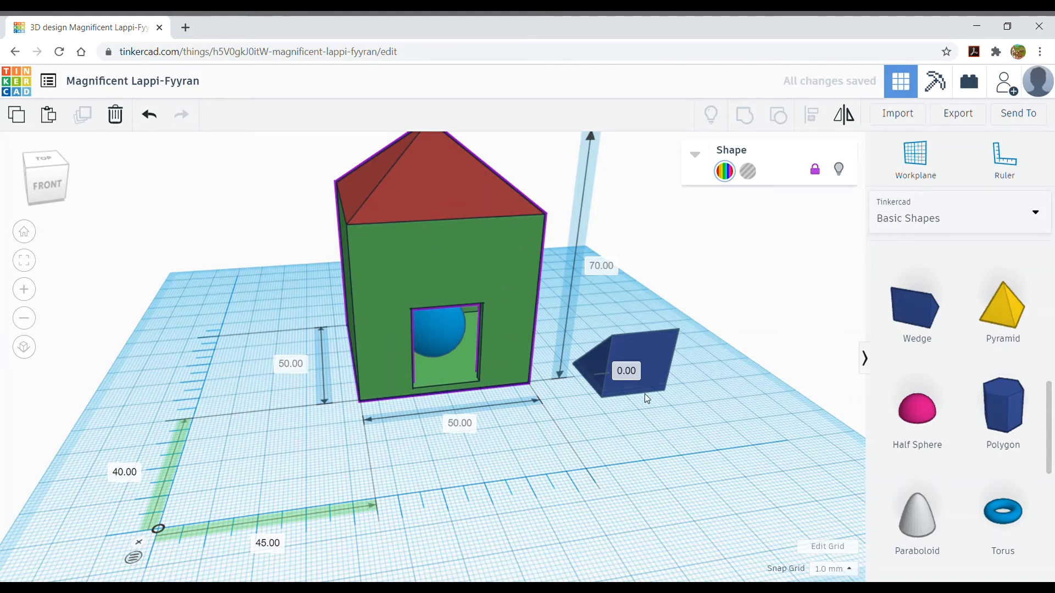
Hide the sphere inside the house and the wedge beside it, and show all hidden shapes again
click(664, 341)
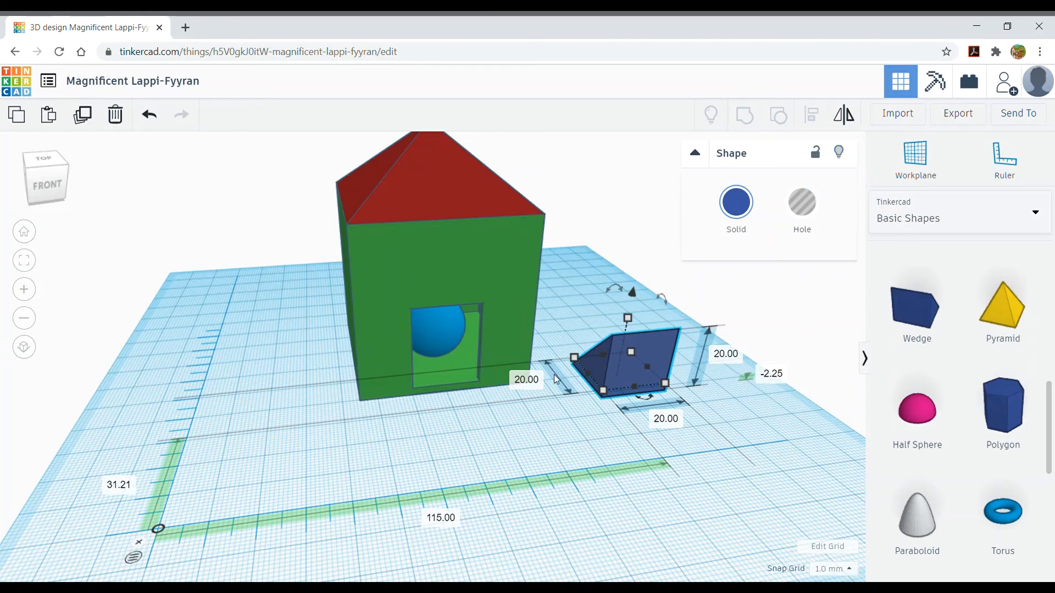
click(418, 334)
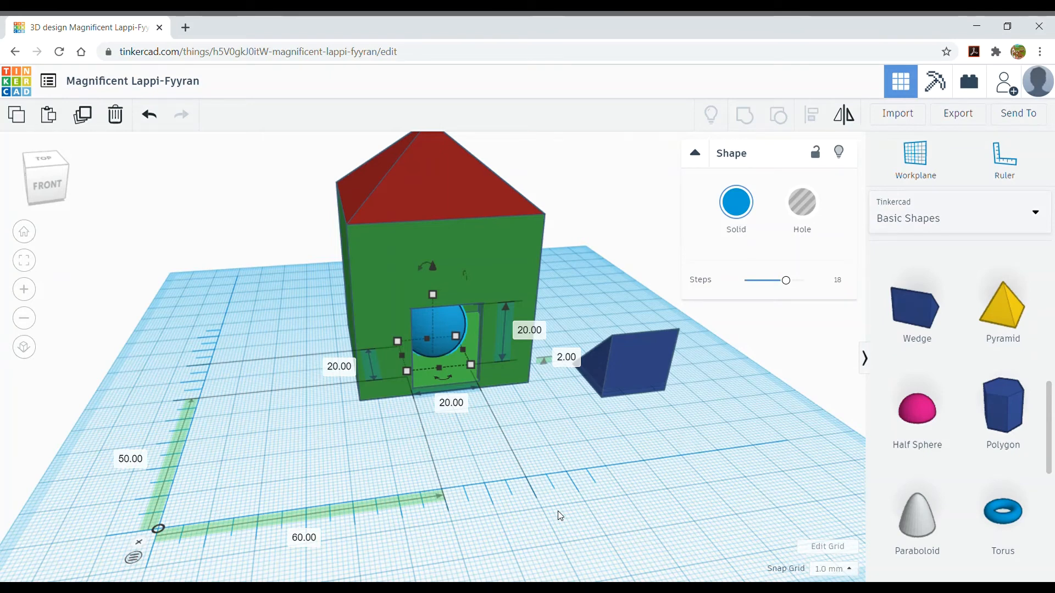
click(839, 152)
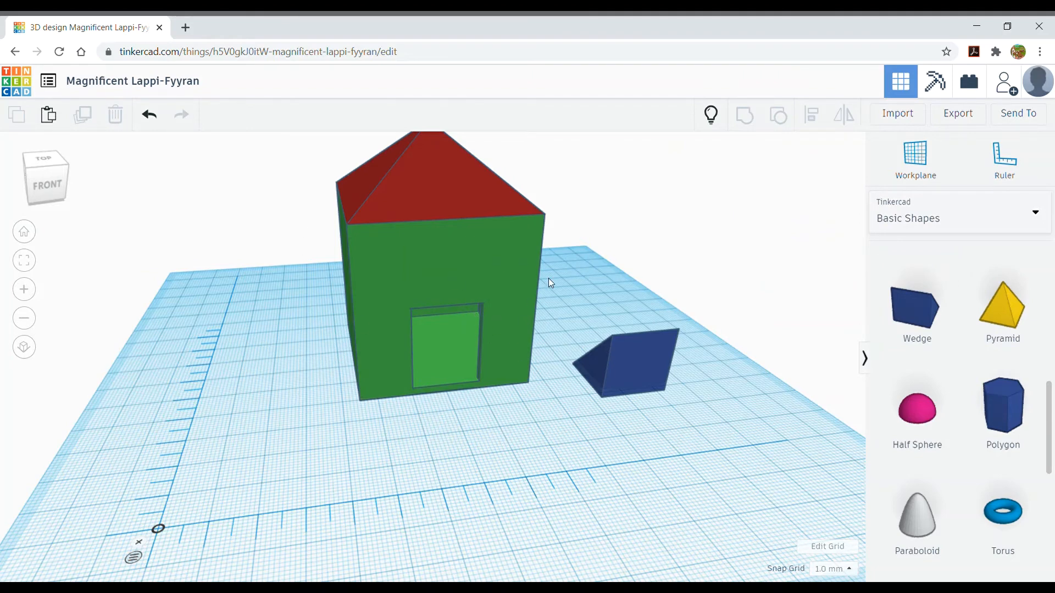
click(635, 361)
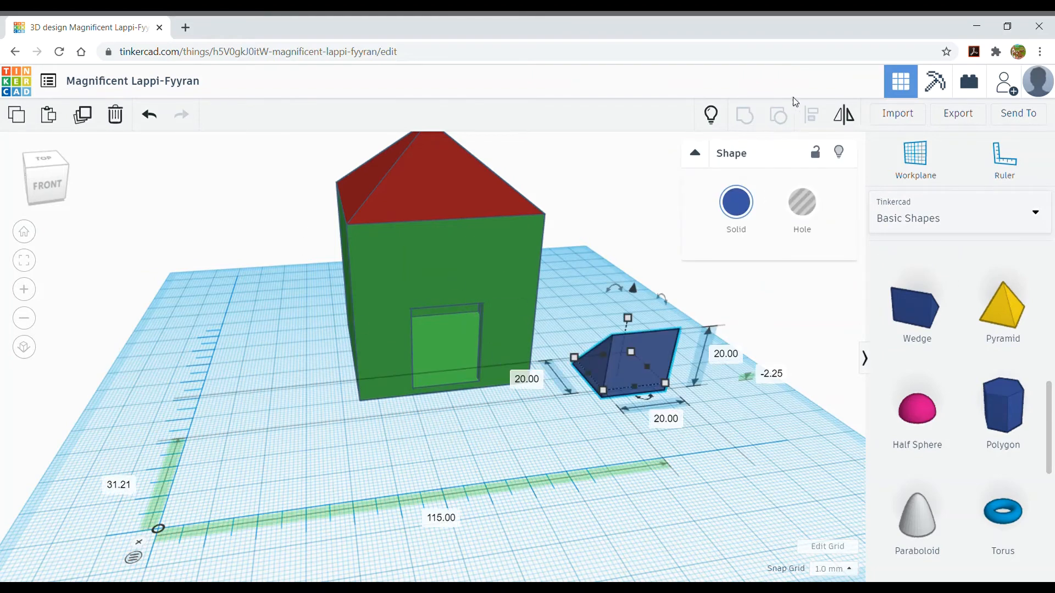
click(839, 153)
click(753, 308)
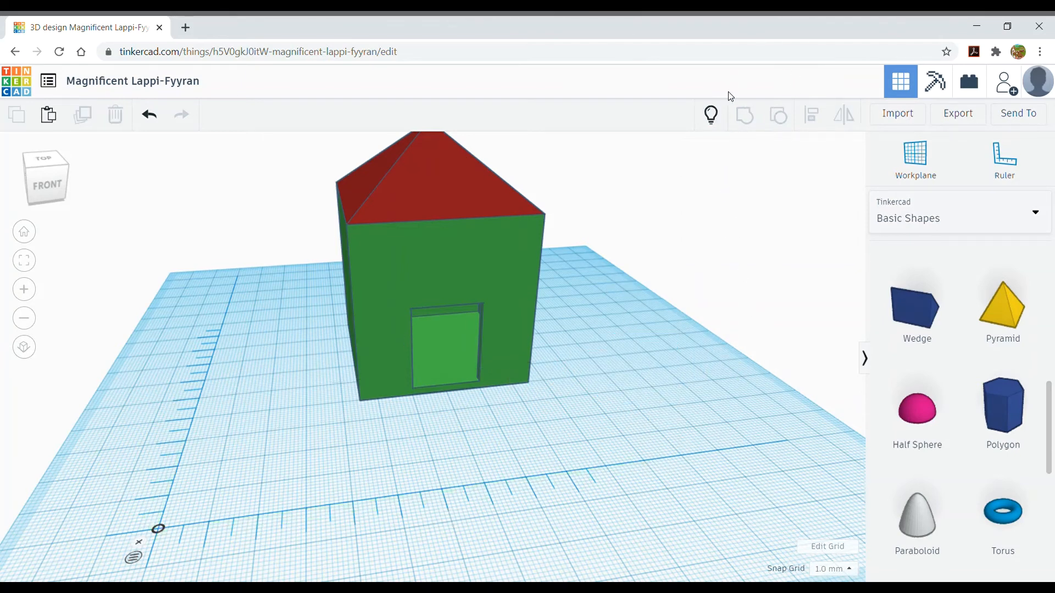
click(713, 116)
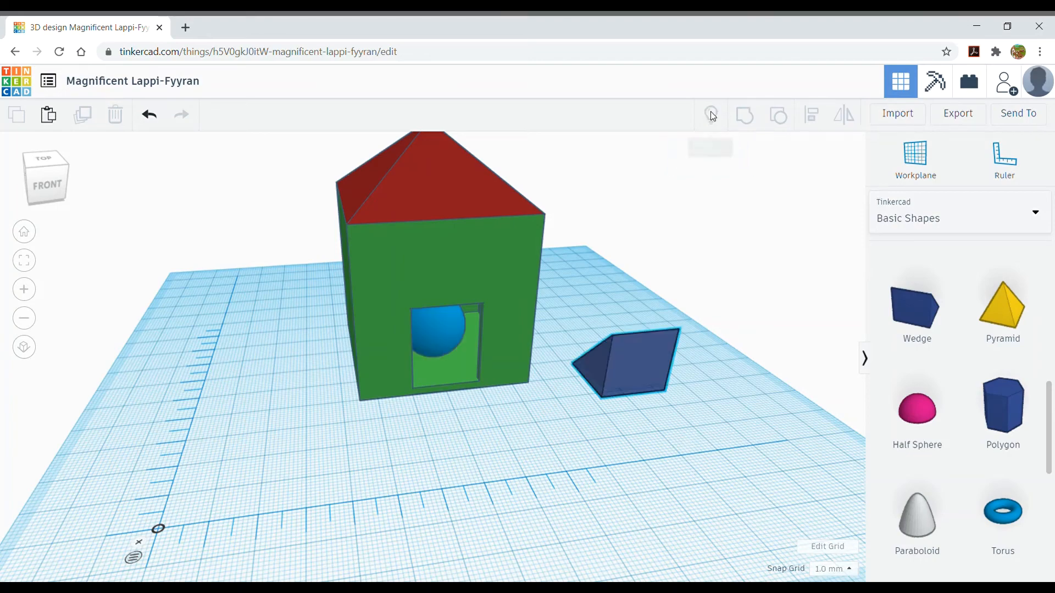
click(597, 224)
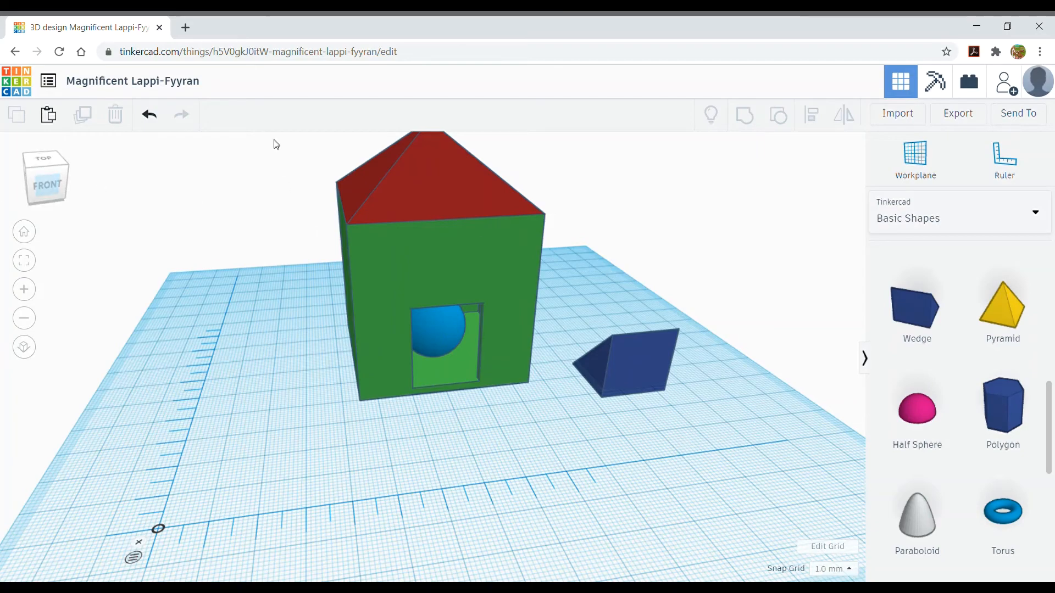
Select all shapes together, hide them at once, and bring them all back into view
drag(276, 145, 747, 450)
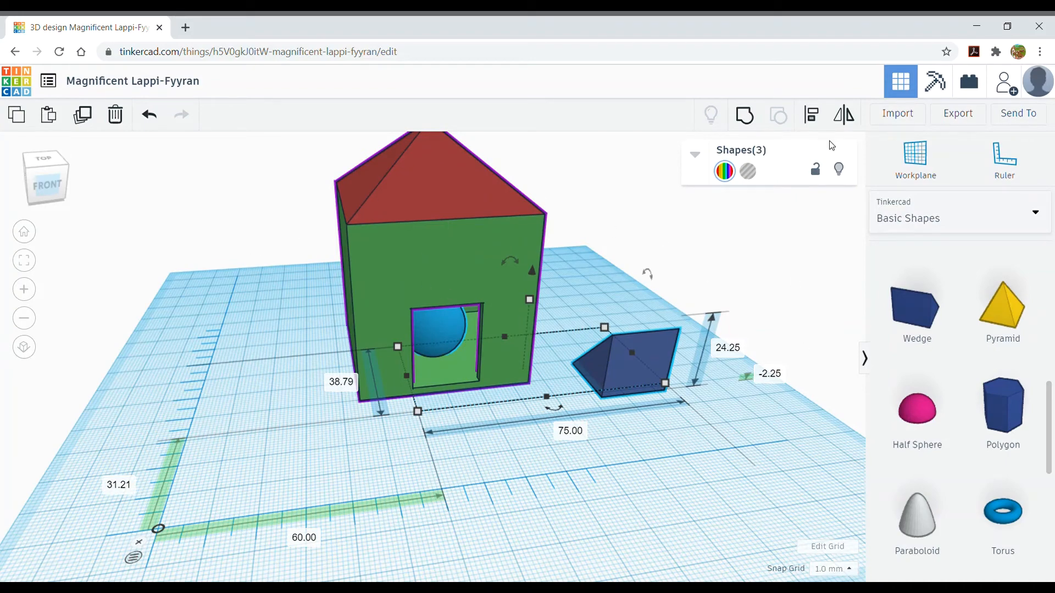
click(839, 169)
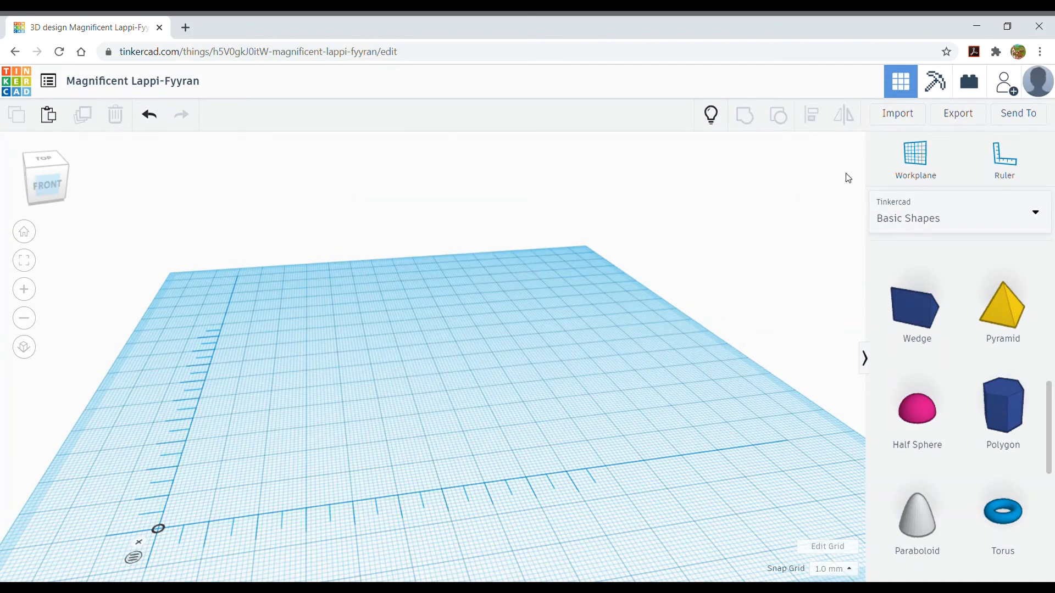
click(712, 115)
click(233, 234)
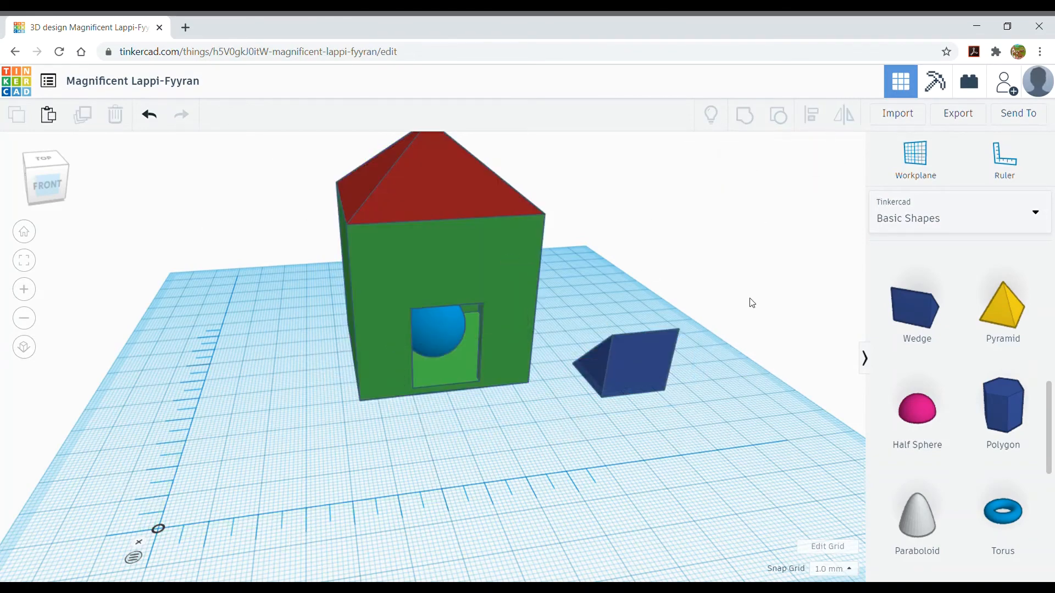
Duplicate the wedge and move the copy forward to about 4 mm back from the ruler origin
click(645, 365)
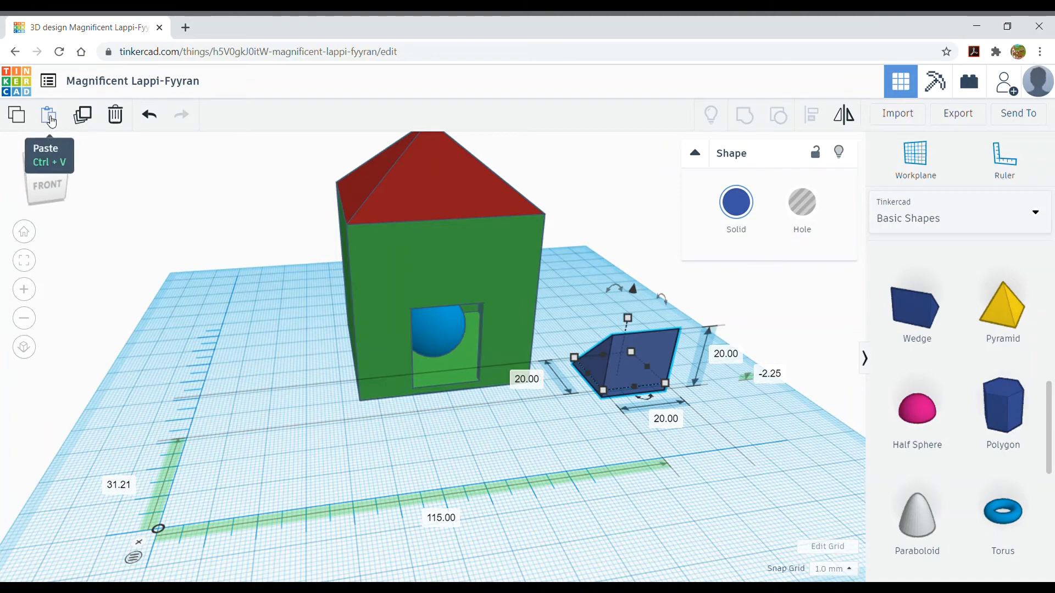
click(83, 116)
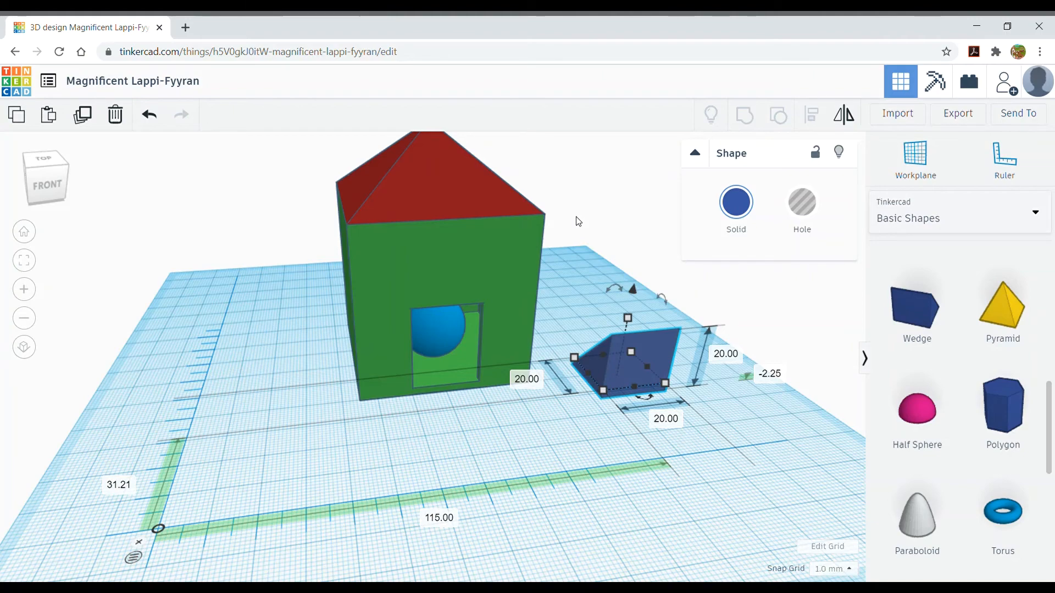
key(Down)
key(Down)
key(Down)
key(Down)
key(Down)
key(Down)
key(Down)
key(Down)
key(Down)
key(Down)
key(Down)
key(Down)
key(Down)
key(Down)
key(Down)
key(Down)
key(Down)
key(Down)
key(Down)
key(Down)
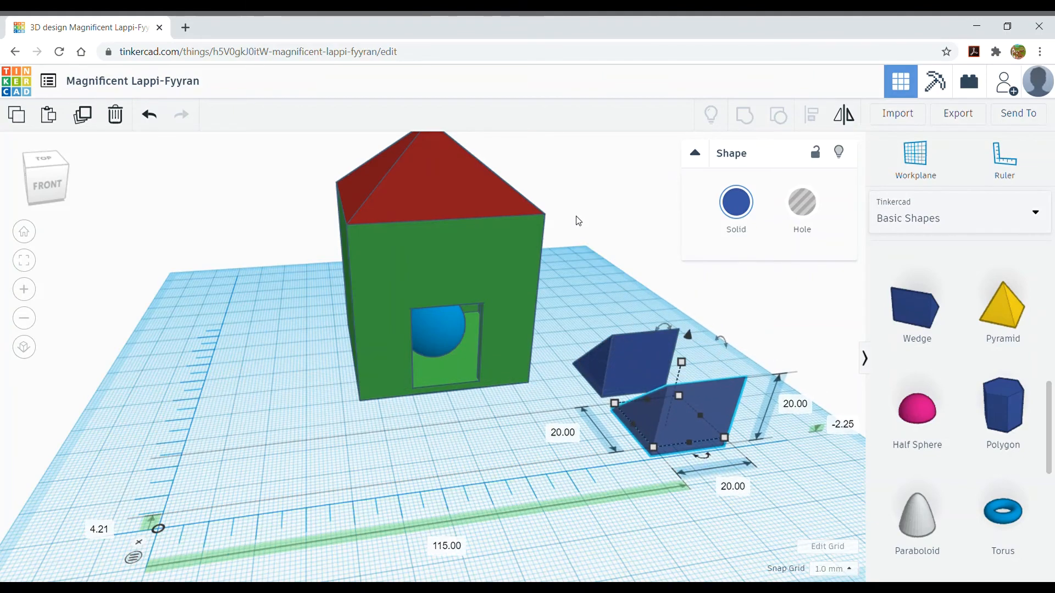
Move the copied wedge backward to about 51 mm back from the ruler origin
key(Up)
key(Up)
key(Up)
key(Up)
key(Up)
key(Up)
key(Up)
key(Up)
key(Up)
key(Up)
key(Up)
key(Up)
key(Up)
key(Up)
key(Up)
key(Up)
key(Up)
key(Up)
key(Up)
key(Up)
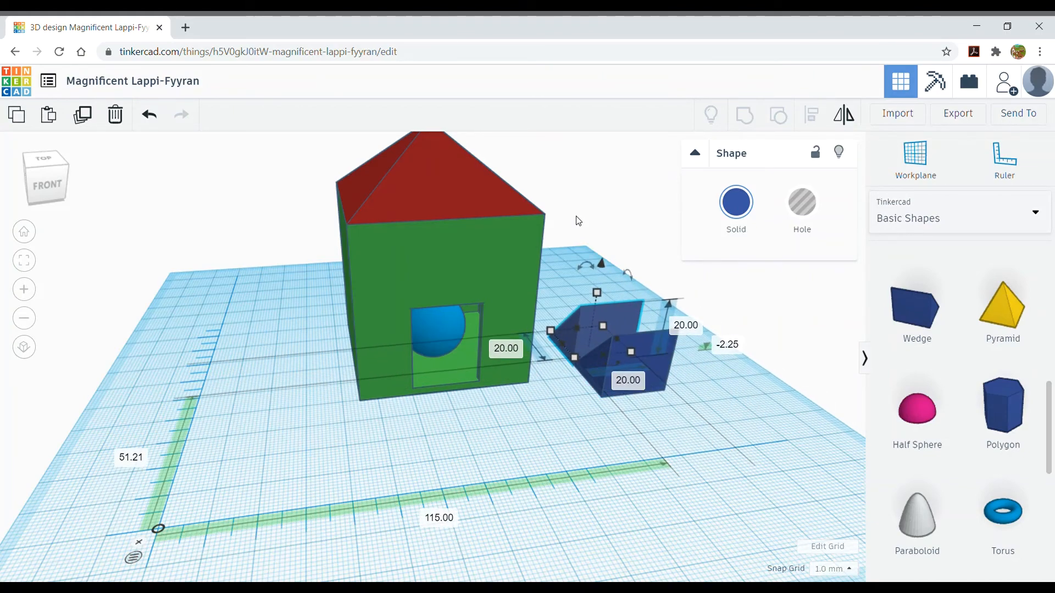
Move the copied wedge to the right, to 143 mm across from the ruler origin
key(Right)
key(Right)
key(Right)
key(Right)
key(Right)
key(Right)
key(Right)
key(Right)
key(Right)
key(Right)
key(Right)
key(Right)
key(Right)
key(Right)
key(Right)
key(Right)
key(Right)
key(Right)
key(Right)
key(Right)
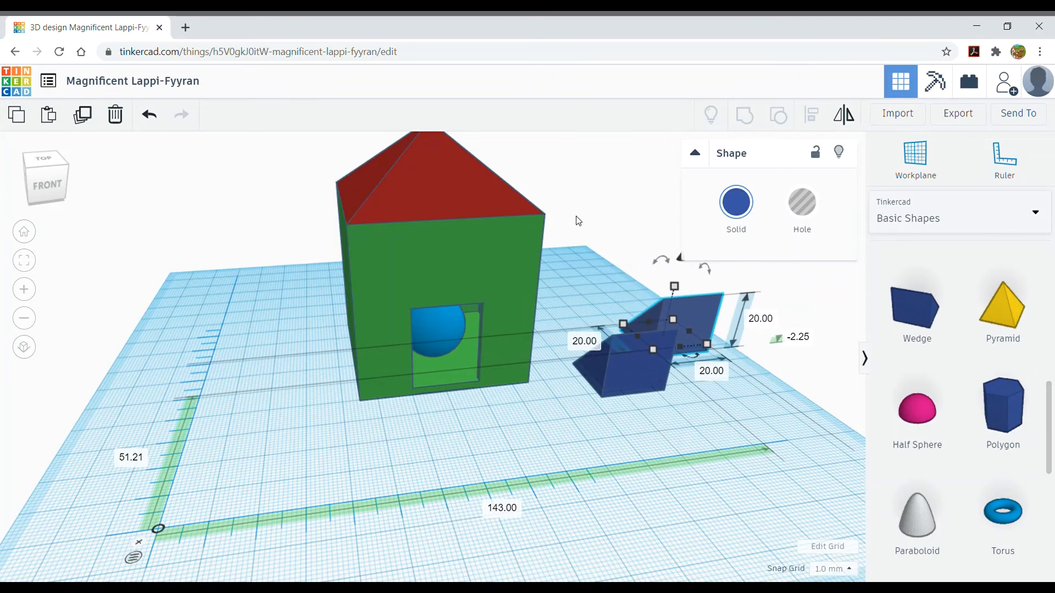
Move the copied wedge past the house's left side, to 5 mm across and about 50 mm back from the ruler origin
key(Left)
key(Left)
key(Left)
key(Left)
key(Left)
key(Left)
key(Left)
key(Left)
key(Left)
key(Left)
key(Left)
key(Left)
key(Left)
key(Left)
key(Left)
key(Left)
key(Left)
key(Left)
key(Left)
key(Left)
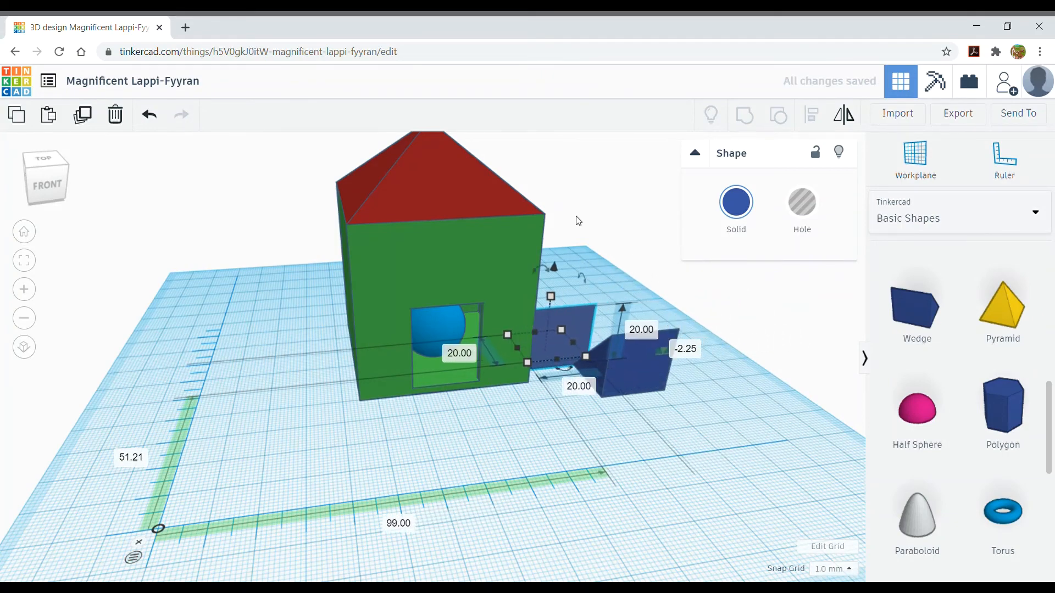
key(Left)
key(Left)
key(Left)
key(Left)
key(Left)
key(Left)
key(Left)
key(Left)
key(Left)
key(Left)
key(Left)
key(Left)
key(Left)
key(Left)
key(Left)
key(Left)
key(Left)
key(Left)
key(Left)
key(Left)
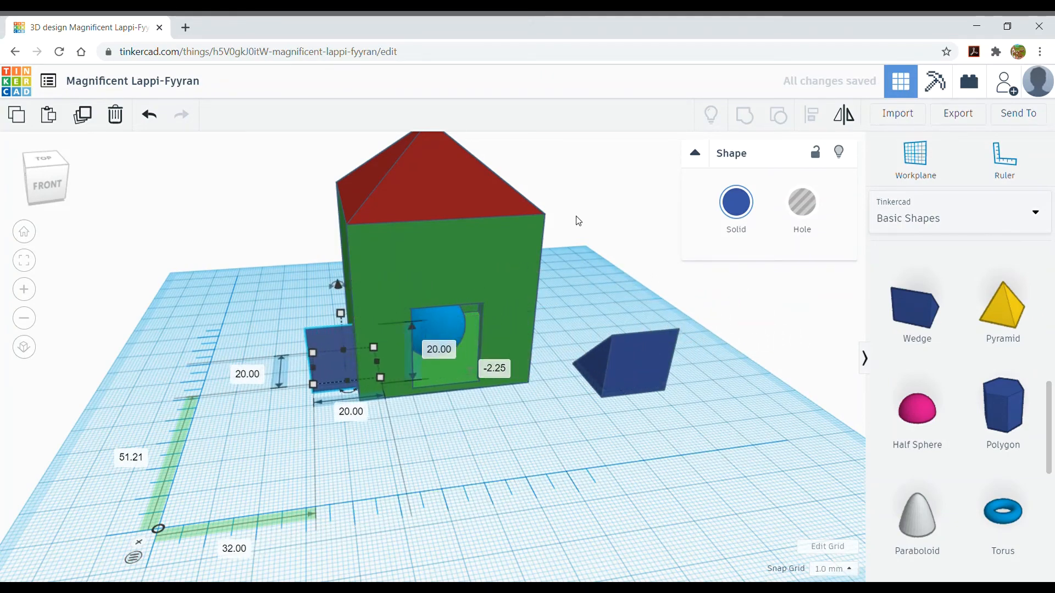
key(Left)
key(Left)
key(Left)
key(Left)
key(Left)
key(Left)
key(Left)
key(Left)
key(Left)
key(Left)
key(Left)
key(Left)
key(Left)
key(Left)
key(Left)
key(Left)
key(Left)
key(Left)
key(Left)
key(Left)
key(Down)
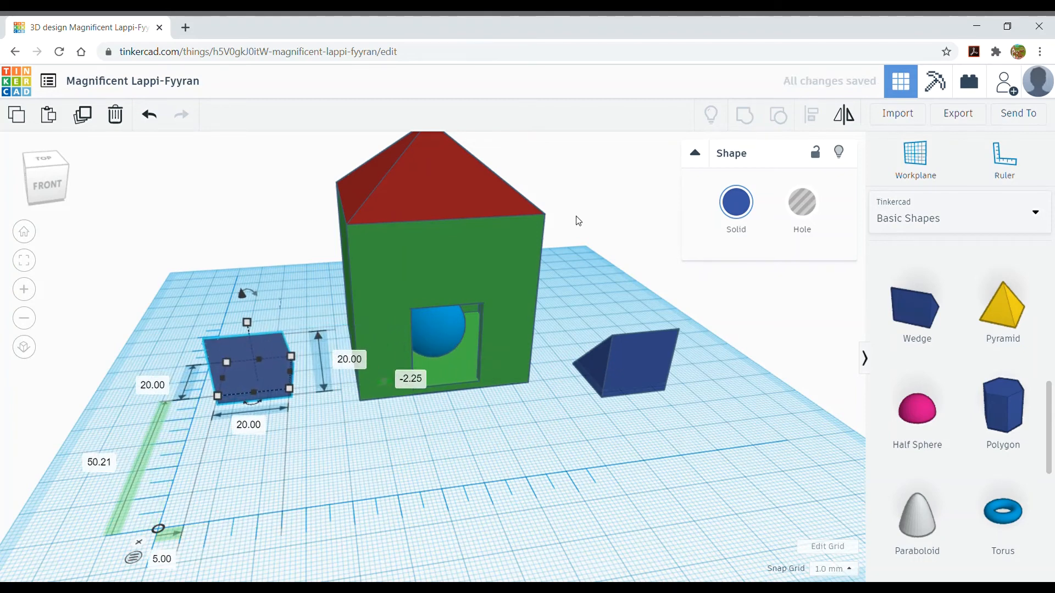
Move the copied wedge forward to about 40 mm back from the ruler origin
key(Down)
key(Down)
key(Down)
key(Down)
key(Down)
key(Down)
key(Down)
key(Down)
key(Down)
key(Down)
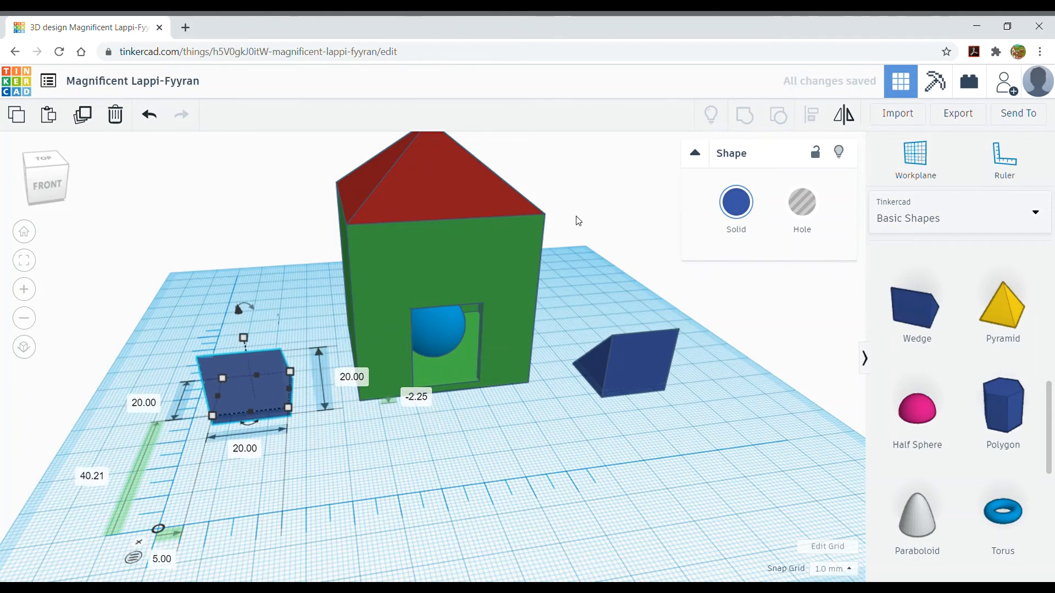
Move the copied wedge backward to about 52 mm from the ruler origin and raise it to 1 mm above the workplane
key(Up)
key(Up)
key(Up)
key(Up)
key(Up)
key(Up)
key(Up)
key(Up)
key(Up)
key(Up)
key(Up)
key(Up)
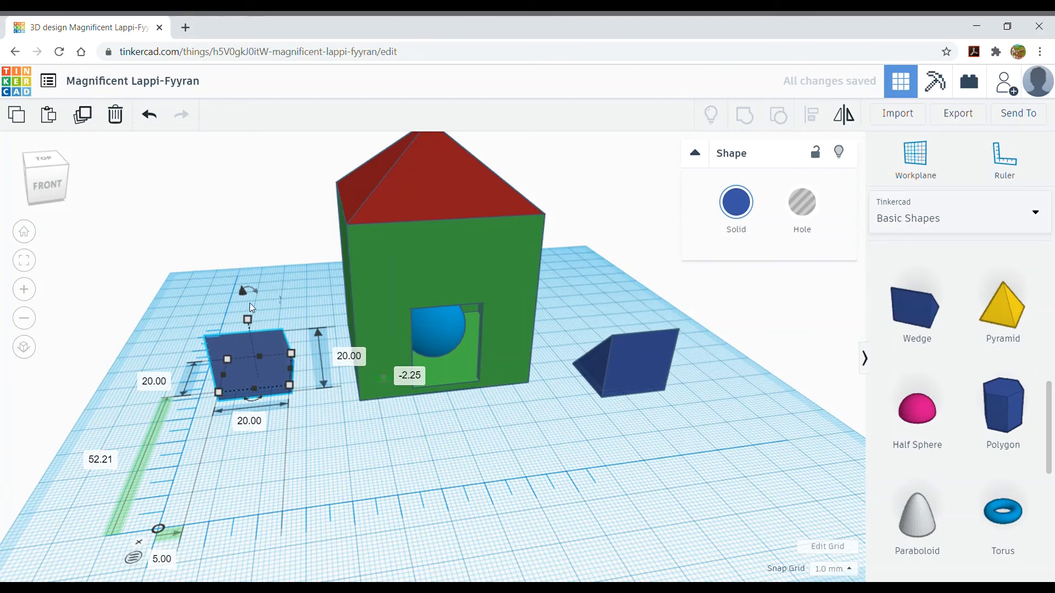
drag(242, 292, 265, 277)
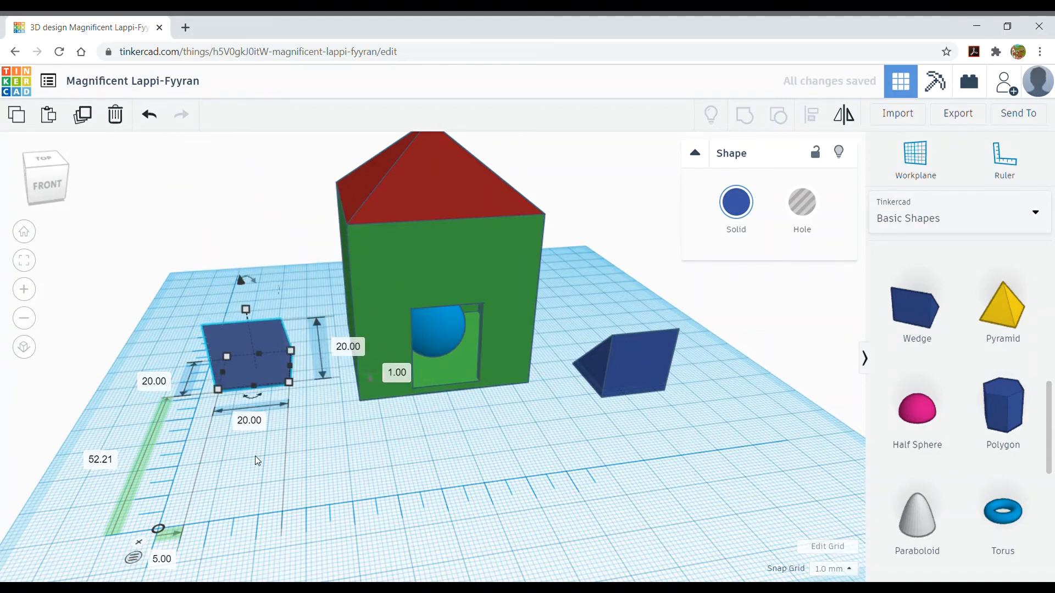
click(338, 456)
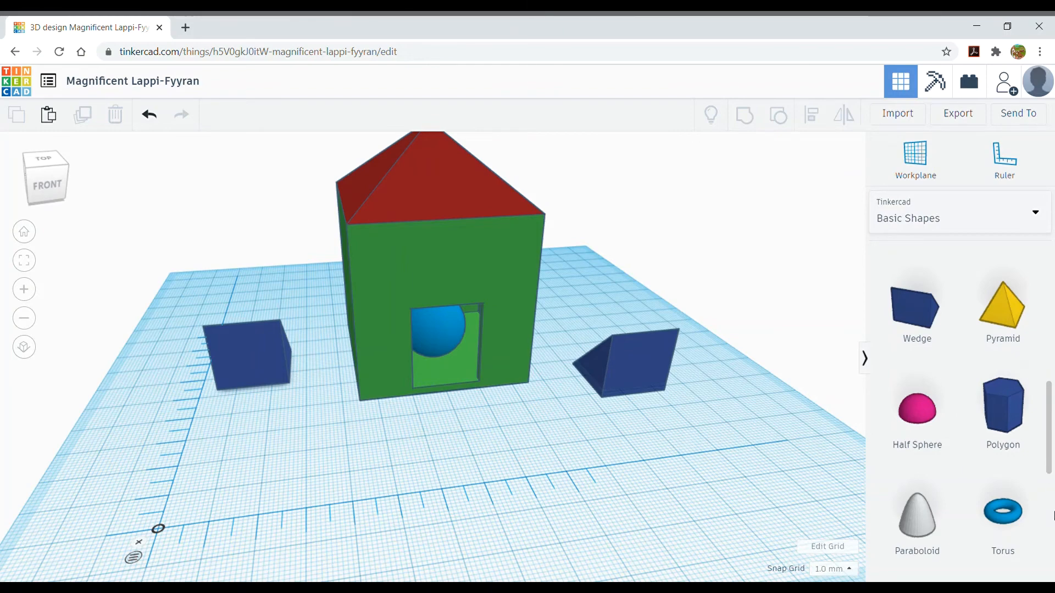
View the design in flat orthographic projection and again in perspective, then fit it in the view
drag(1050, 439, 1050, 550)
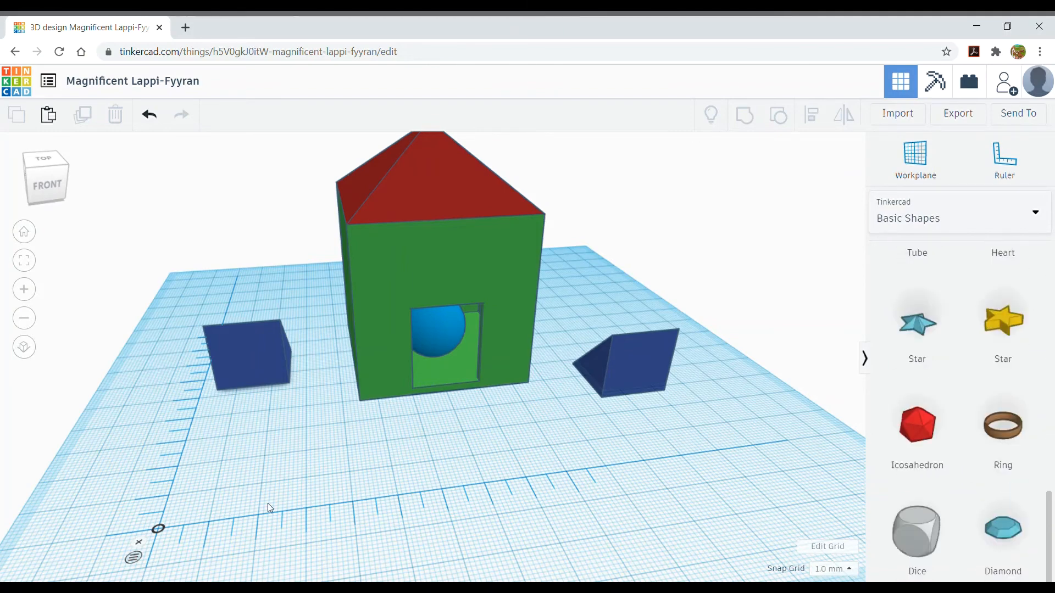
click(24, 347)
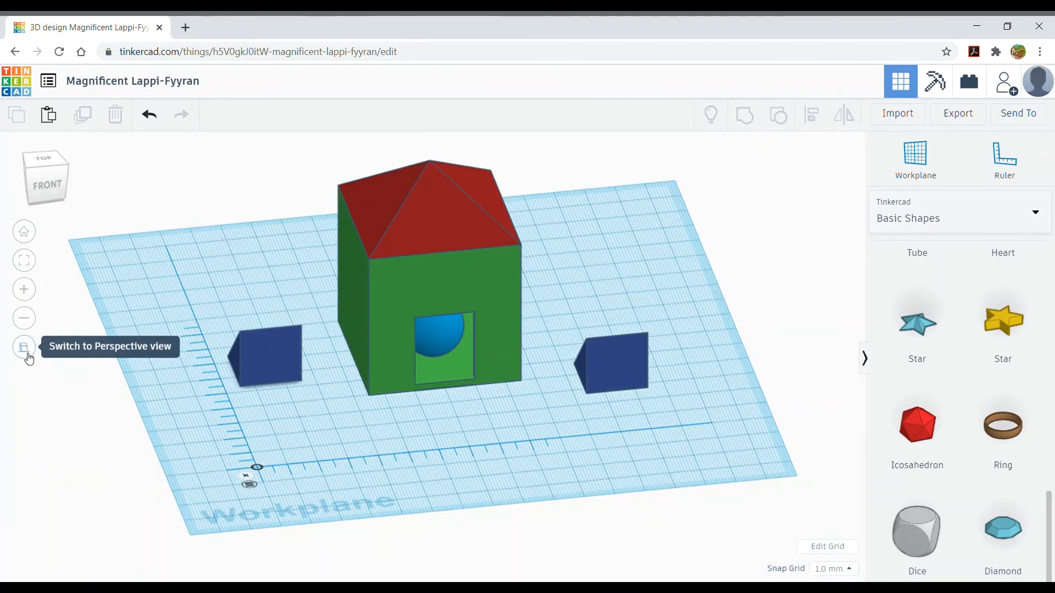
click(27, 354)
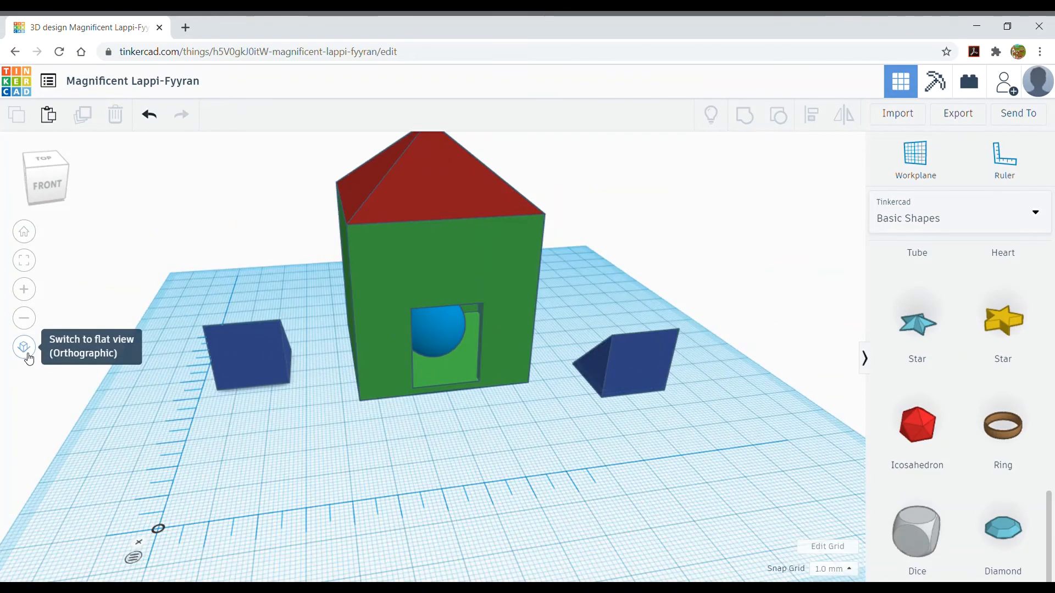
click(31, 271)
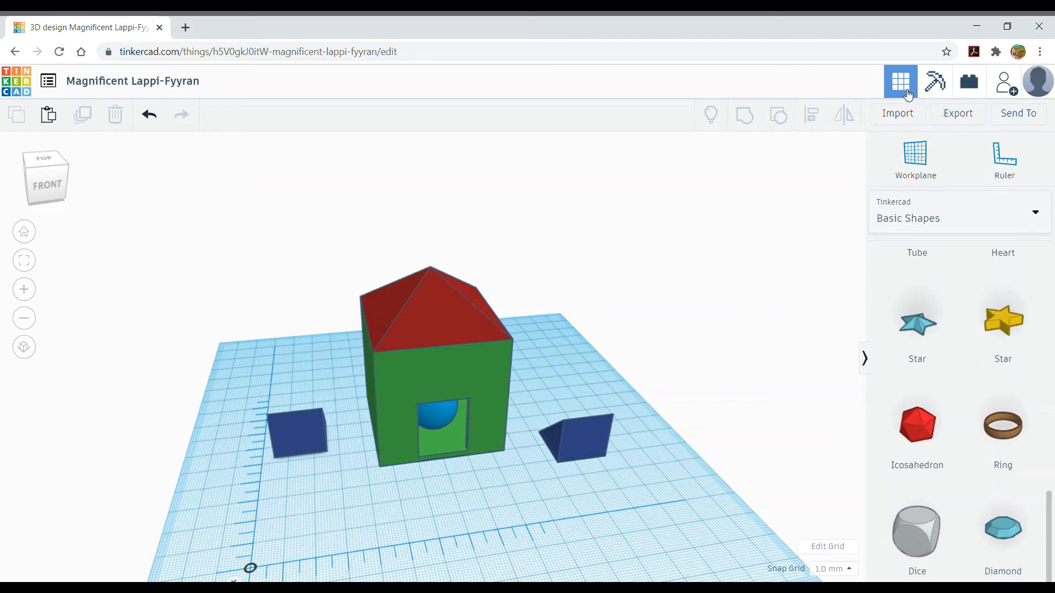
View the design as Minecraft-style blocks and toggle the ground off and on
click(942, 85)
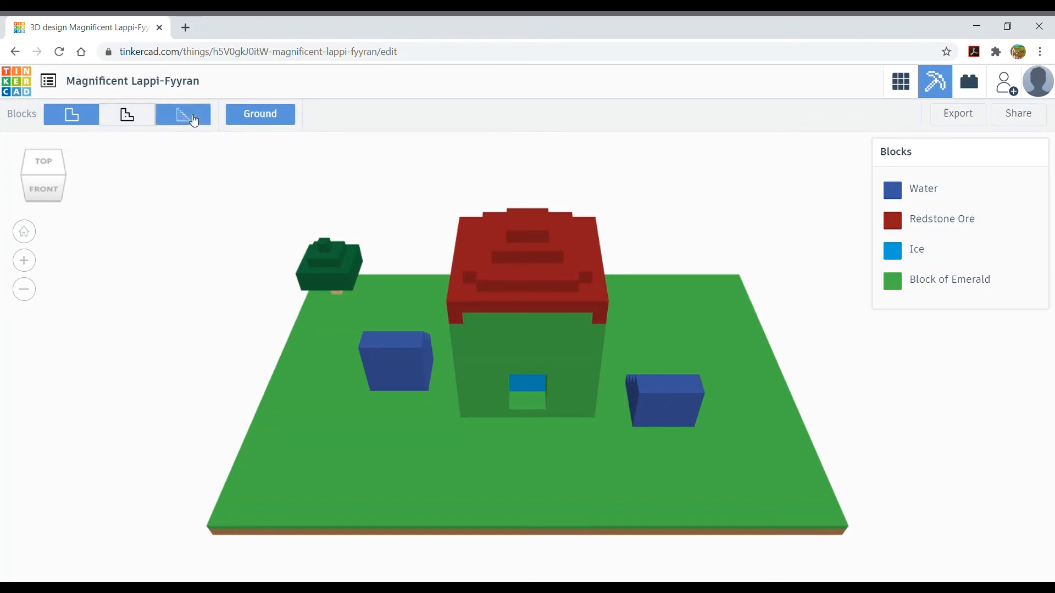
click(262, 119)
click(263, 119)
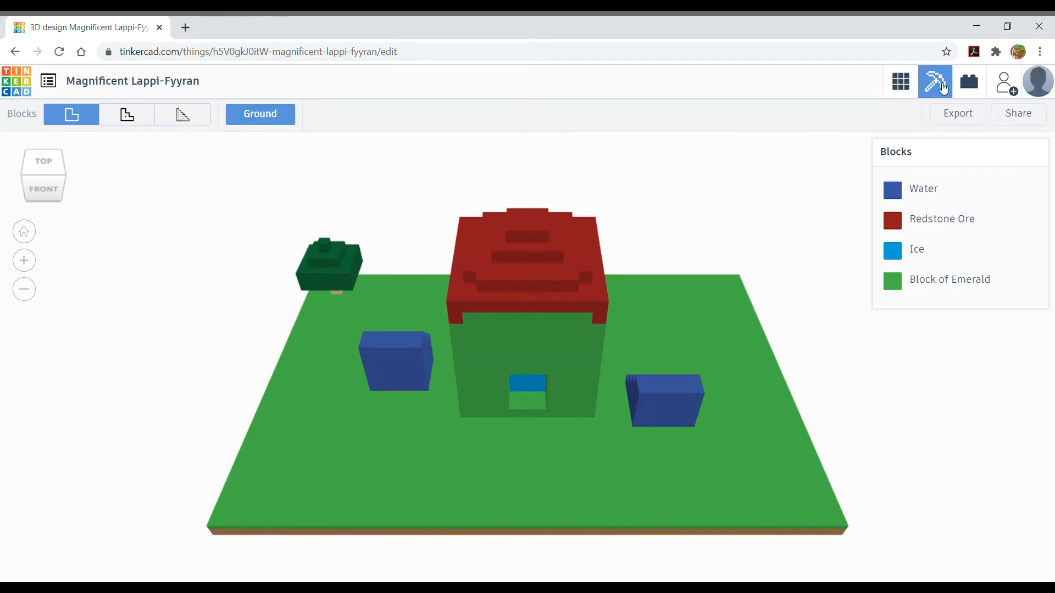
View the design as bricks, inspecting the first brick layer with and without the ground before leaving the layer display
click(969, 88)
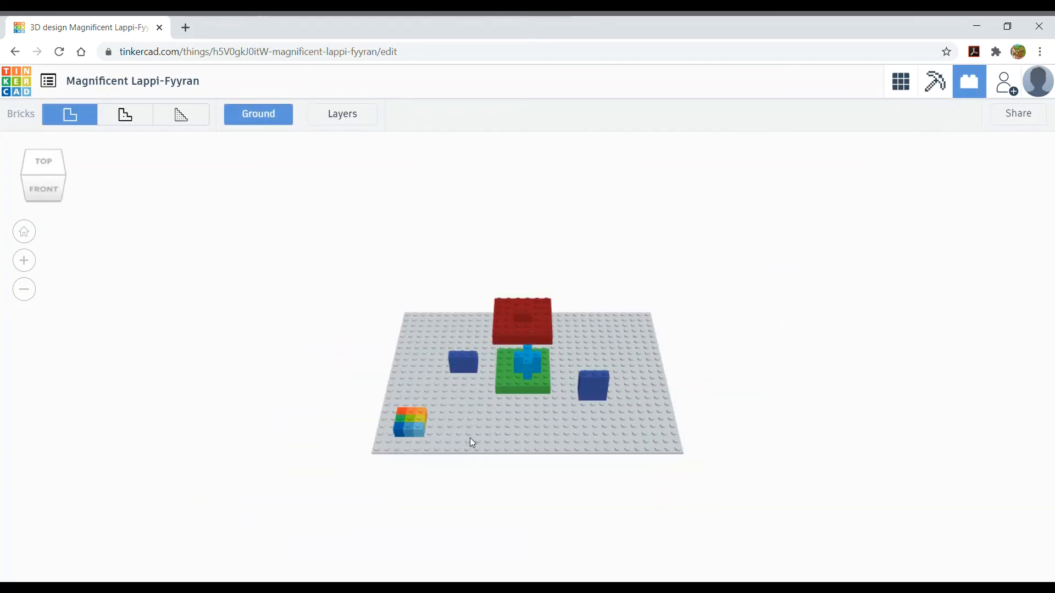
scroll(544, 408, up, 5)
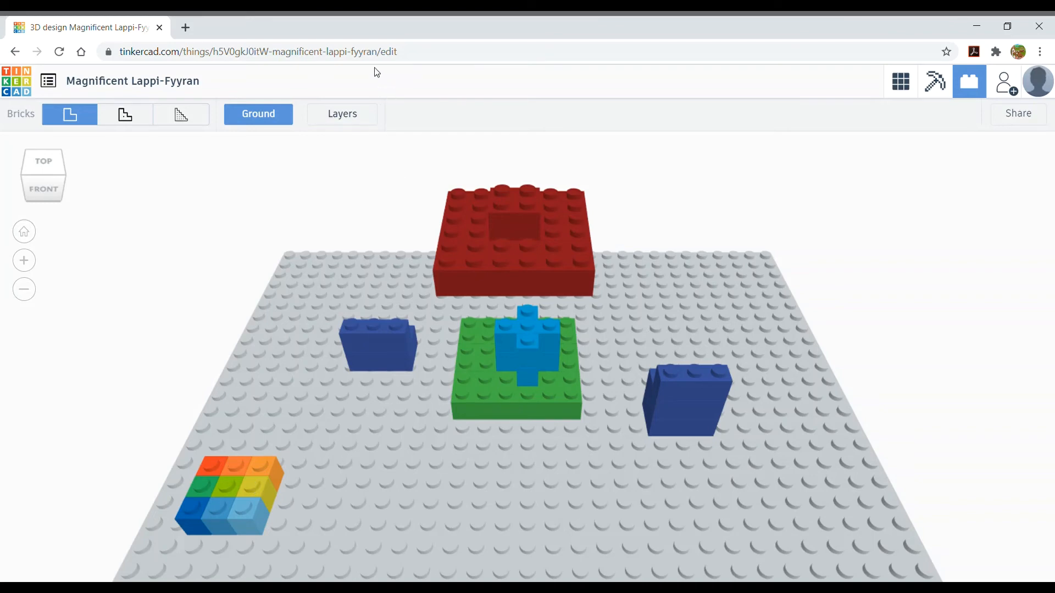
click(353, 122)
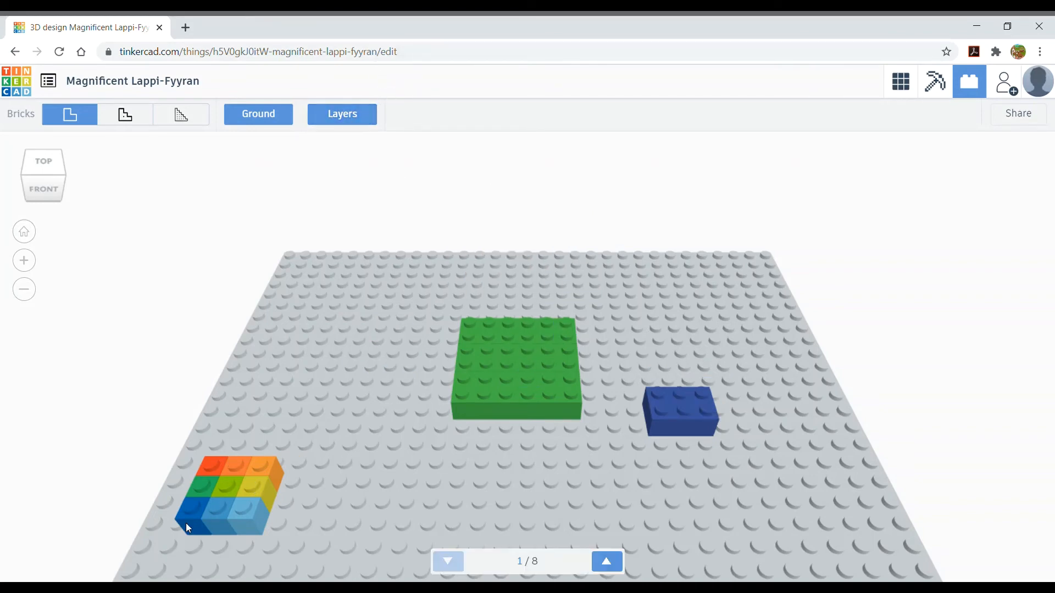
click(270, 114)
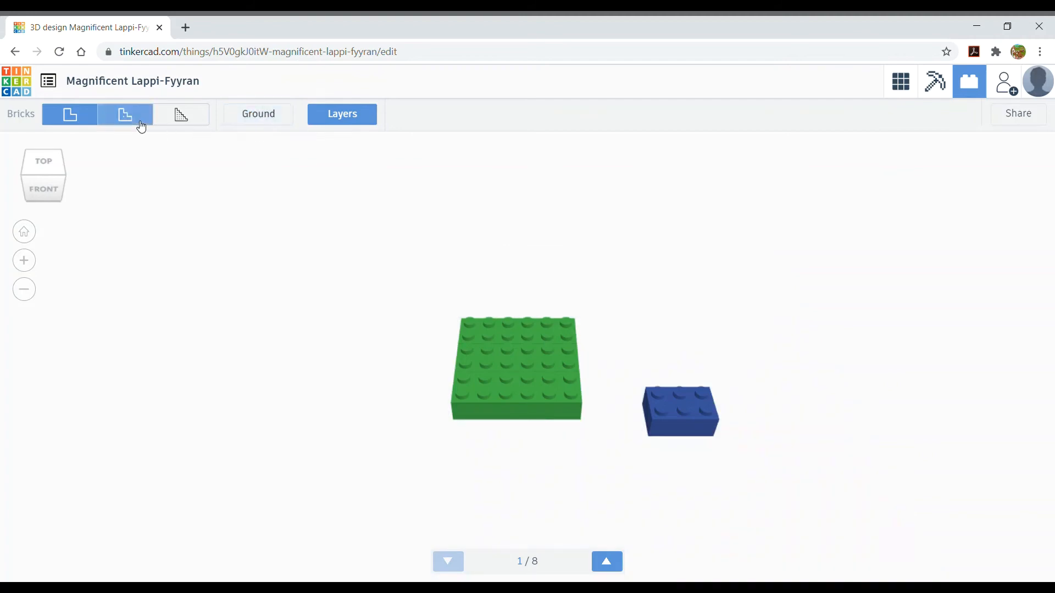
click(274, 117)
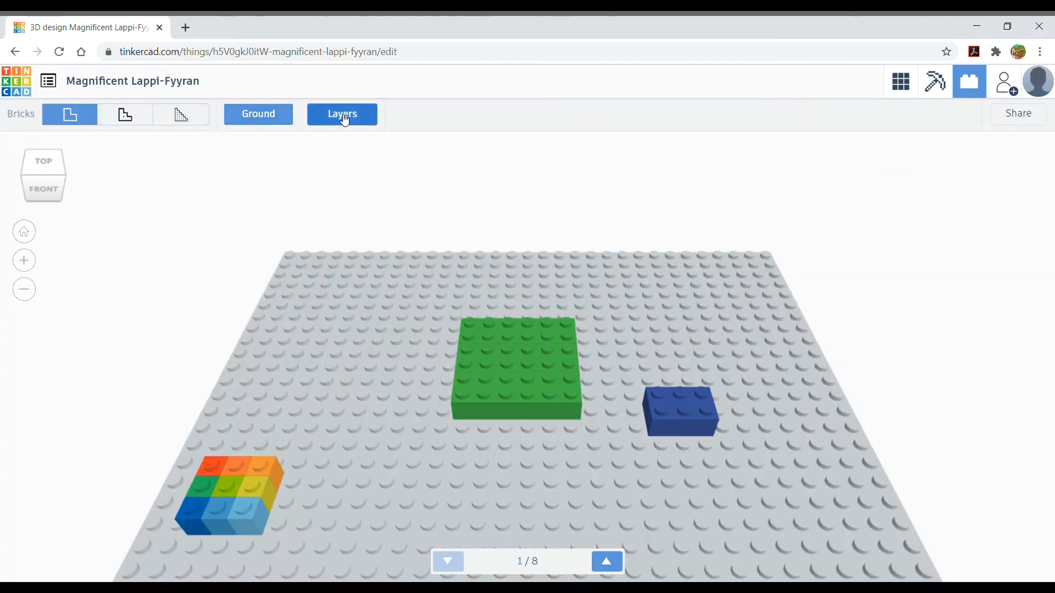
click(344, 120)
Compare the brick model of the house at the finest and the medium brick resolution
click(177, 113)
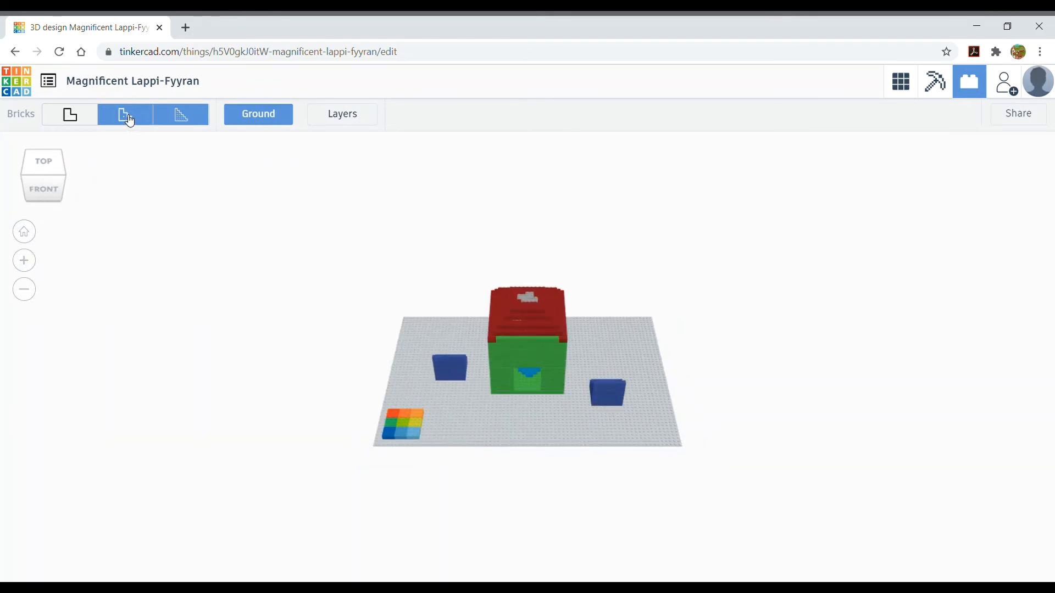
scroll(395, 416, up, 5)
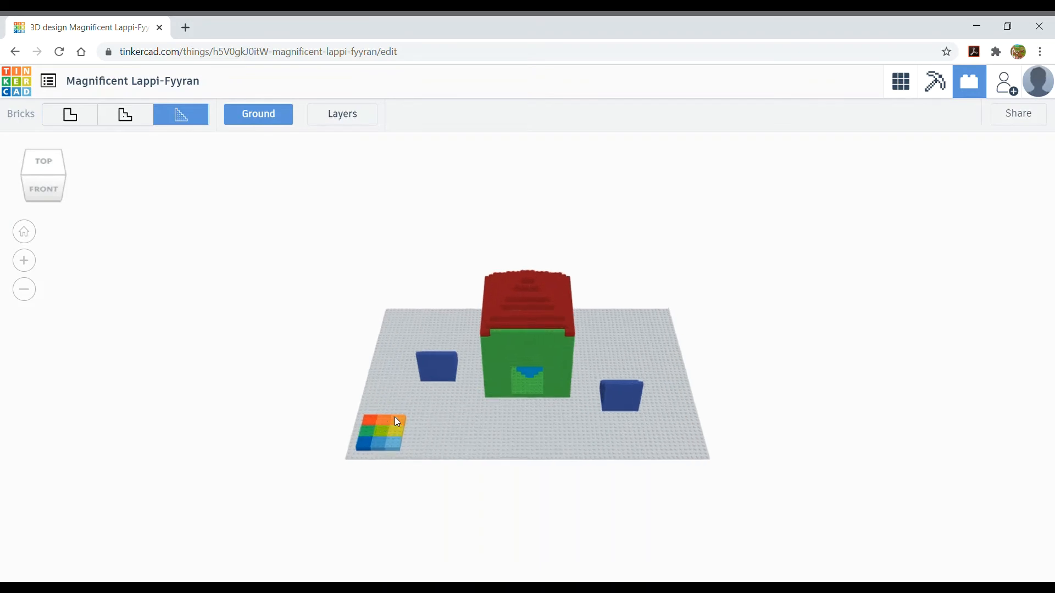
scroll(397, 422, up, 3)
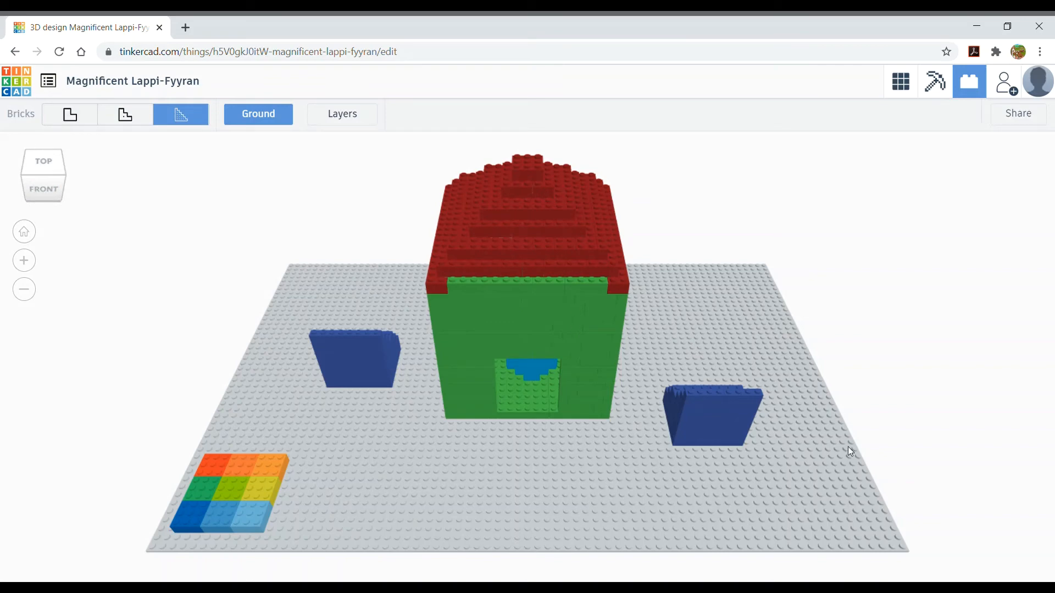
click(140, 114)
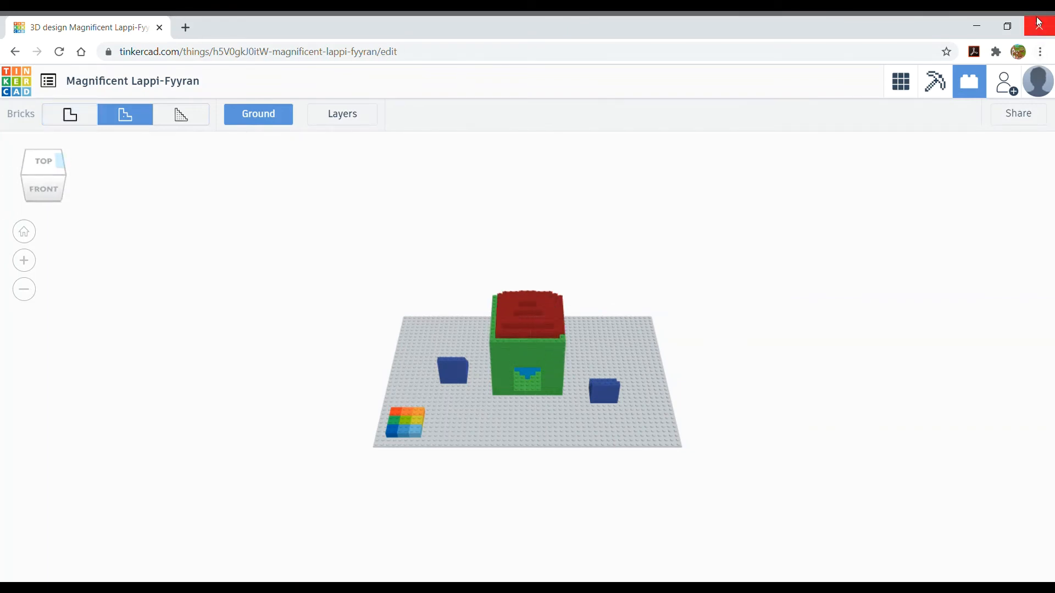
Return to the 3D design view and place a Scribble shape on the workplane in front of the house
click(940, 87)
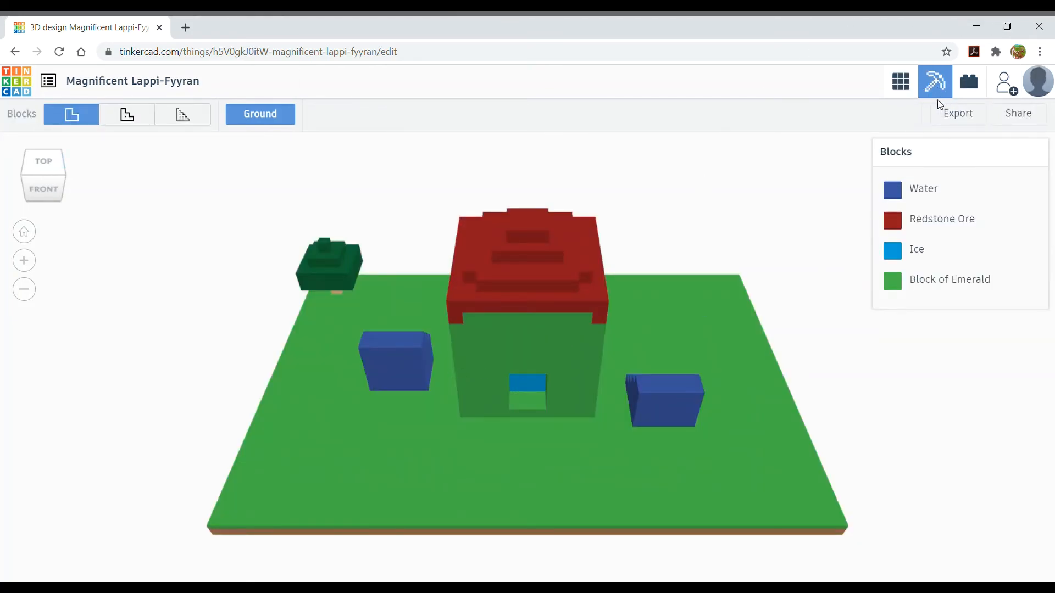
click(909, 92)
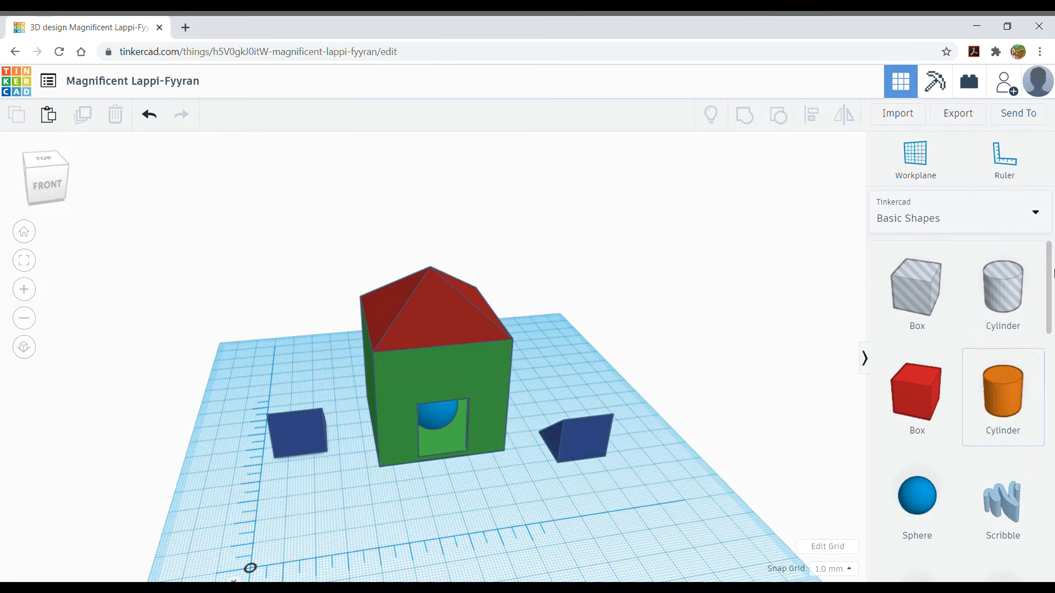
mouse_move(1049, 275)
mouse_down()
mouse_move(1049, 521)
mouse_move(1053, 291)
mouse_up()
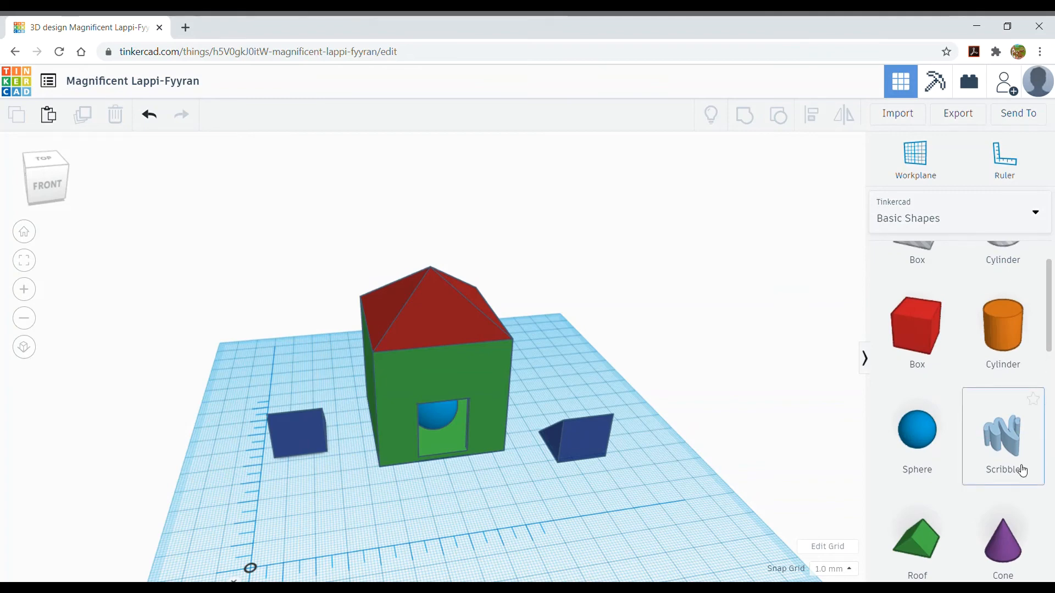
mouse_move(996, 480)
mouse_down()
mouse_move(460, 526)
mouse_move(446, 516)
mouse_up()
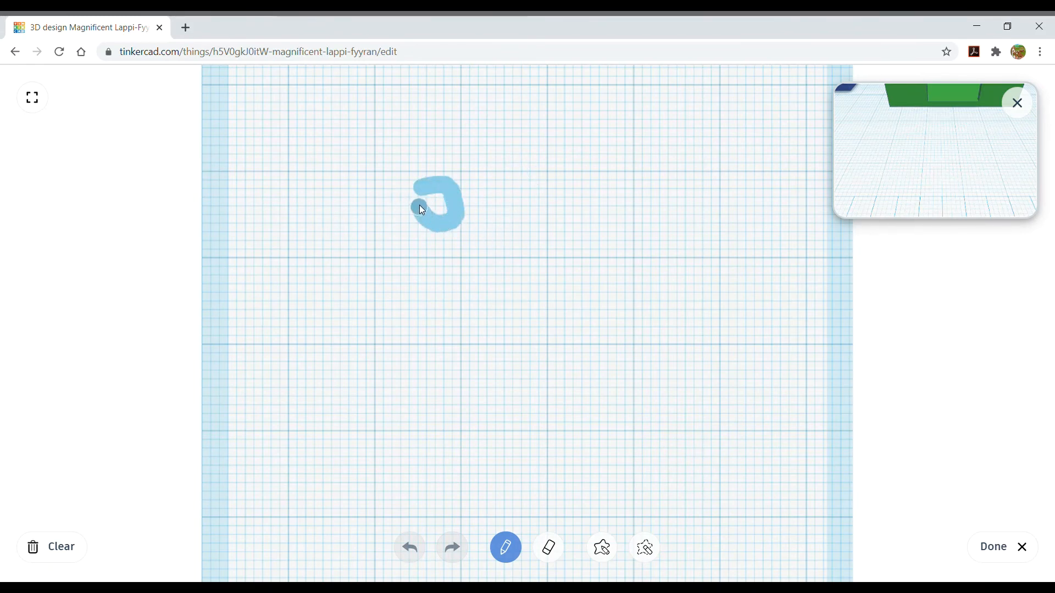
Draw two closed rings side by side in the upper part of the scribble canvas as the cat's eyes
drag(420, 206, 417, 192)
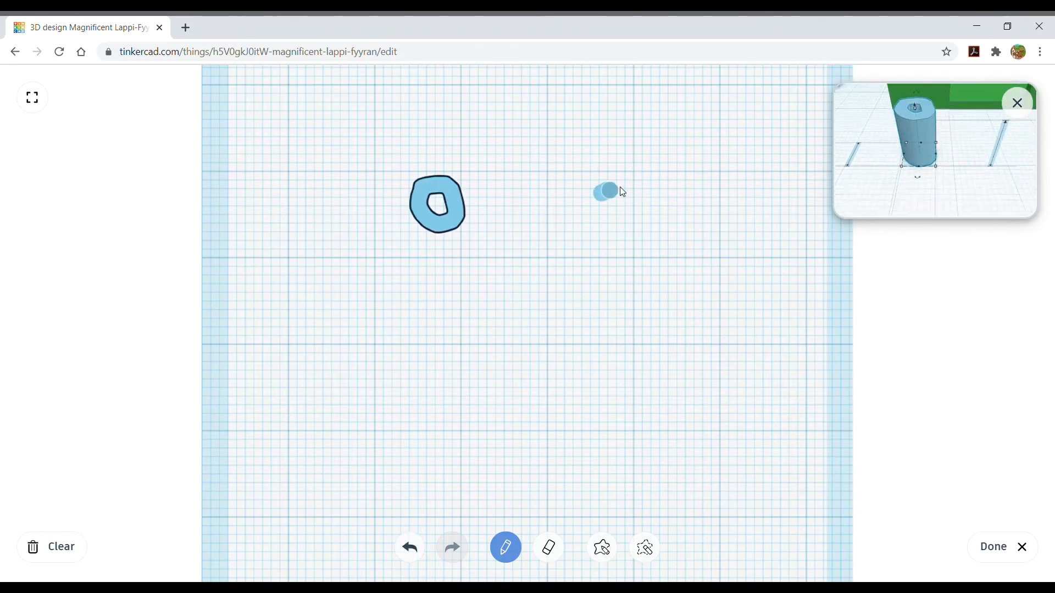
drag(622, 189, 649, 233)
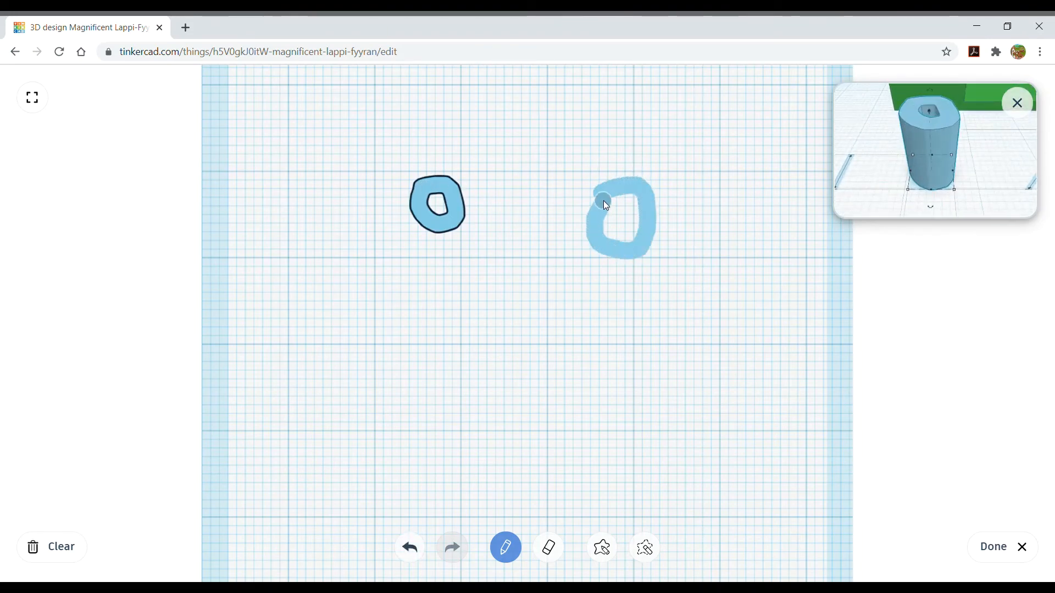
drag(603, 201, 602, 199)
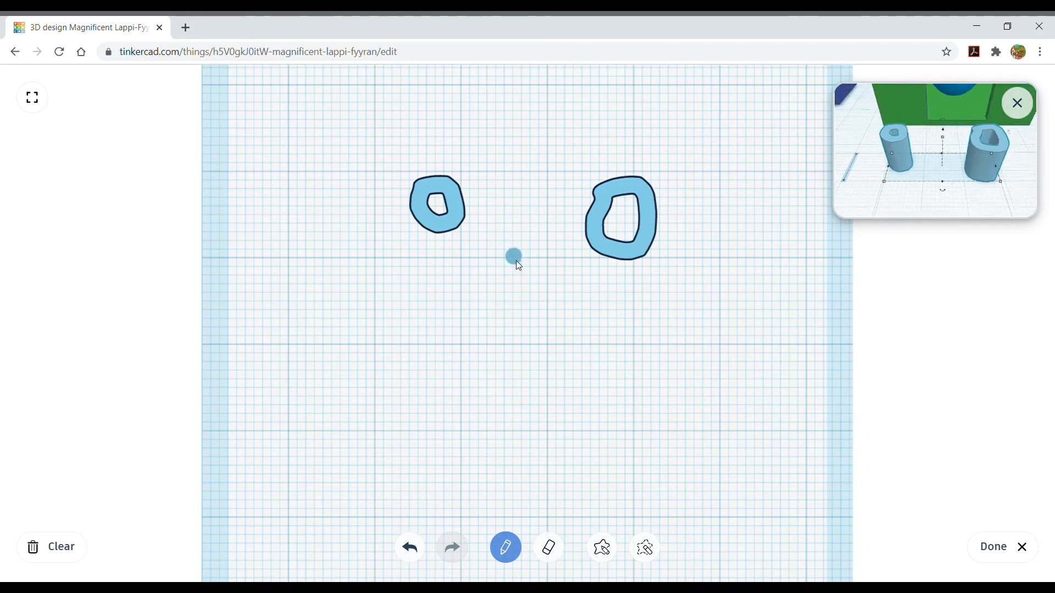
Draw a curved line splitting into a two-sided mouth between the eyes, topped with a small triangular nose
mouse_move(516, 261)
mouse_down()
mouse_move(507, 379)
mouse_move(463, 390)
mouse_move(510, 385)
mouse_up()
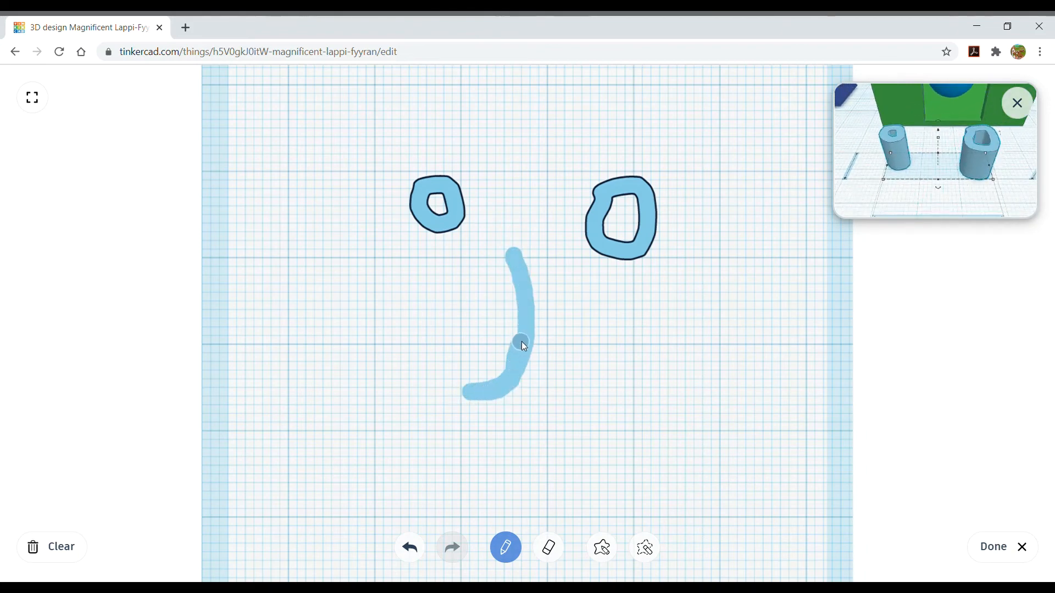
drag(580, 383, 596, 386)
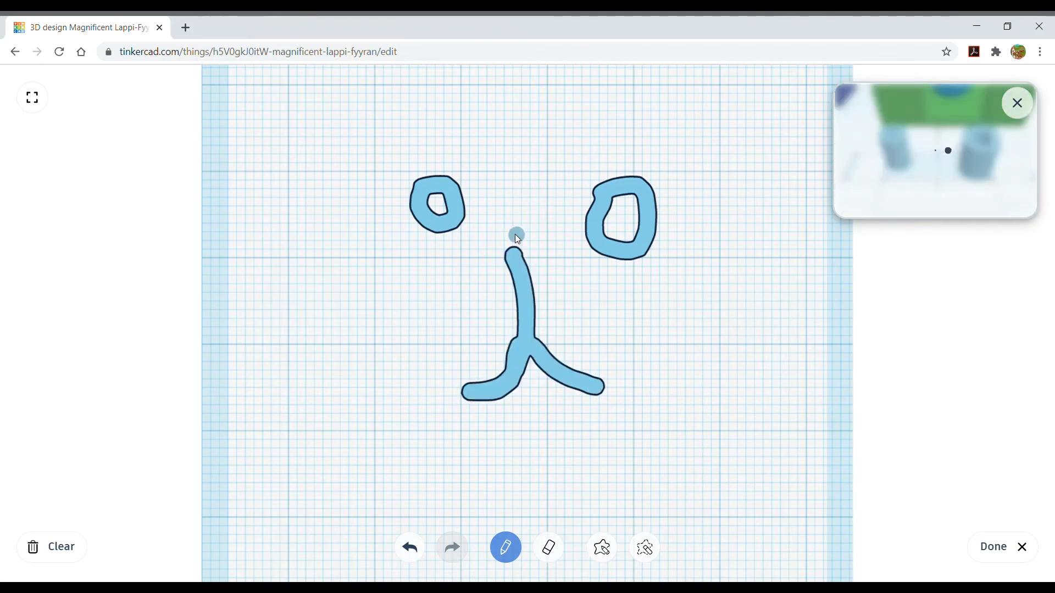
mouse_move(518, 235)
mouse_down()
mouse_move(523, 262)
mouse_move(500, 232)
mouse_up()
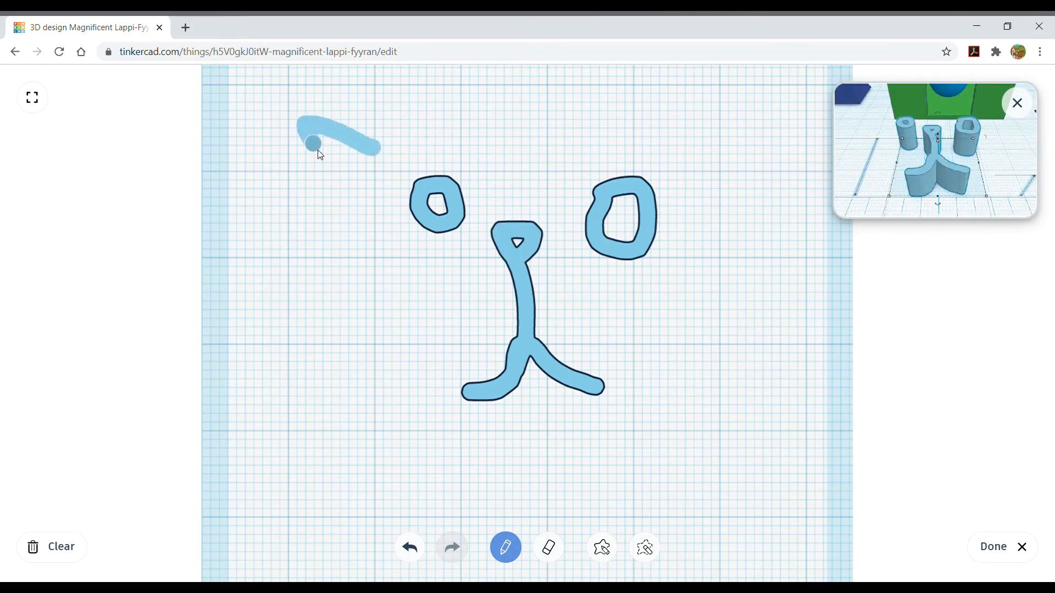
Draw a pointed ear above and outside each eye, and two long whiskers on each side of the mouth
drag(320, 152, 361, 219)
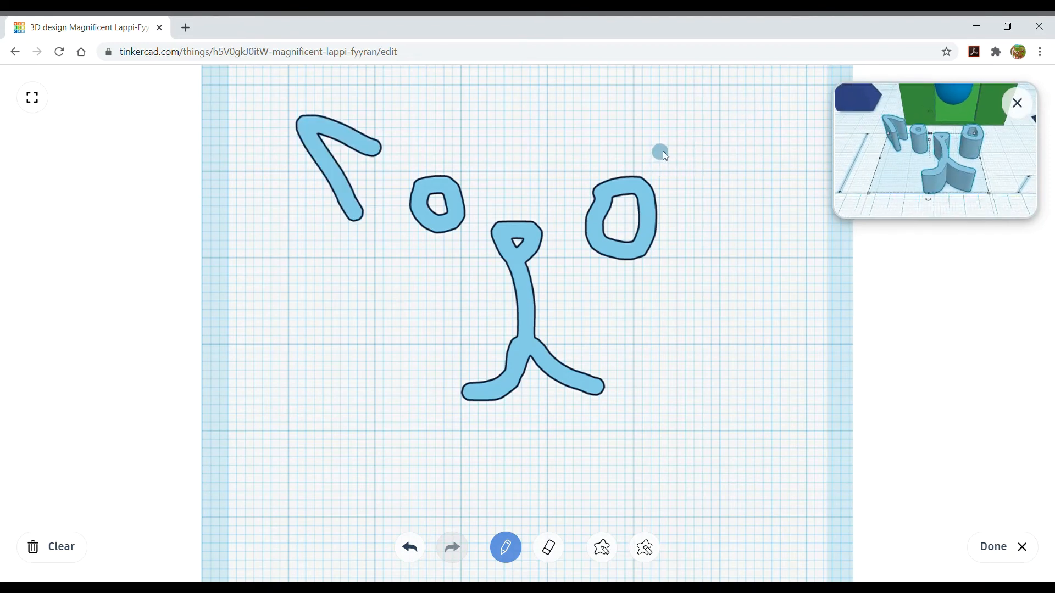
mouse_move(662, 151)
mouse_down()
mouse_move(718, 118)
mouse_move(726, 190)
mouse_up()
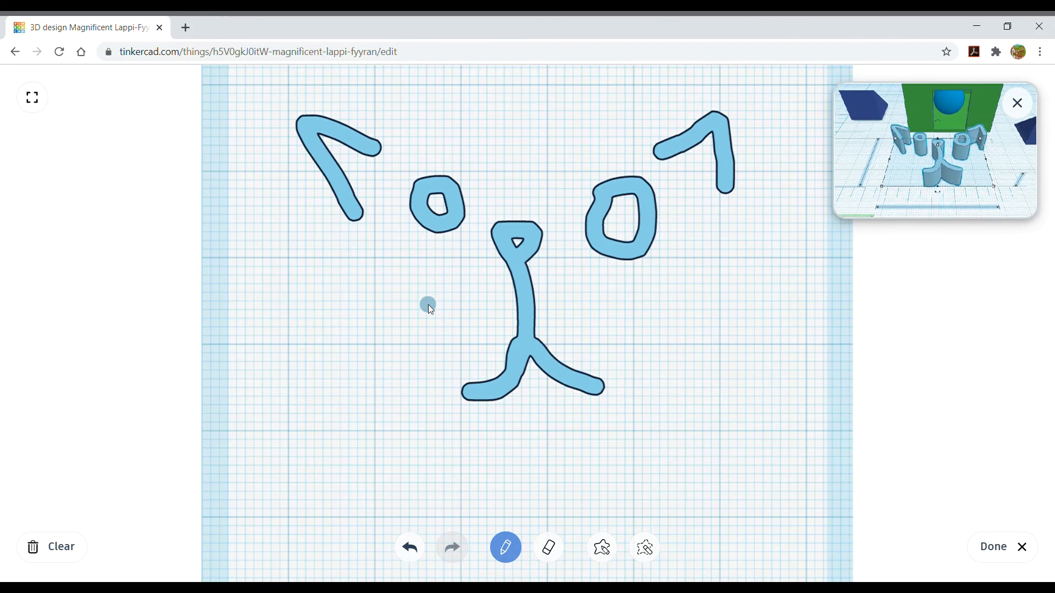
drag(430, 307, 223, 359)
drag(434, 333, 268, 533)
drag(607, 306, 849, 329)
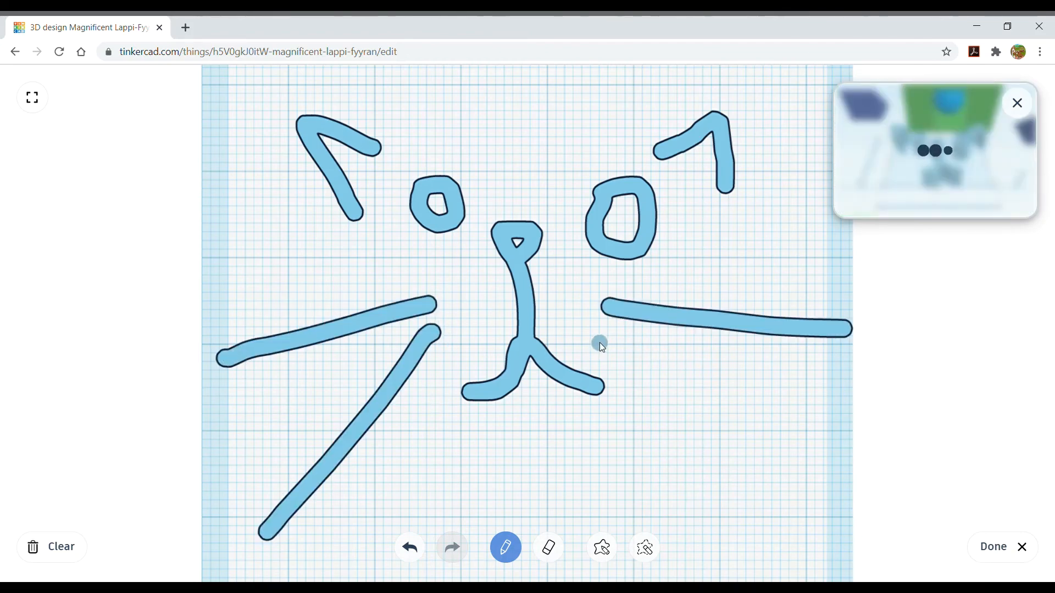
drag(599, 342, 835, 465)
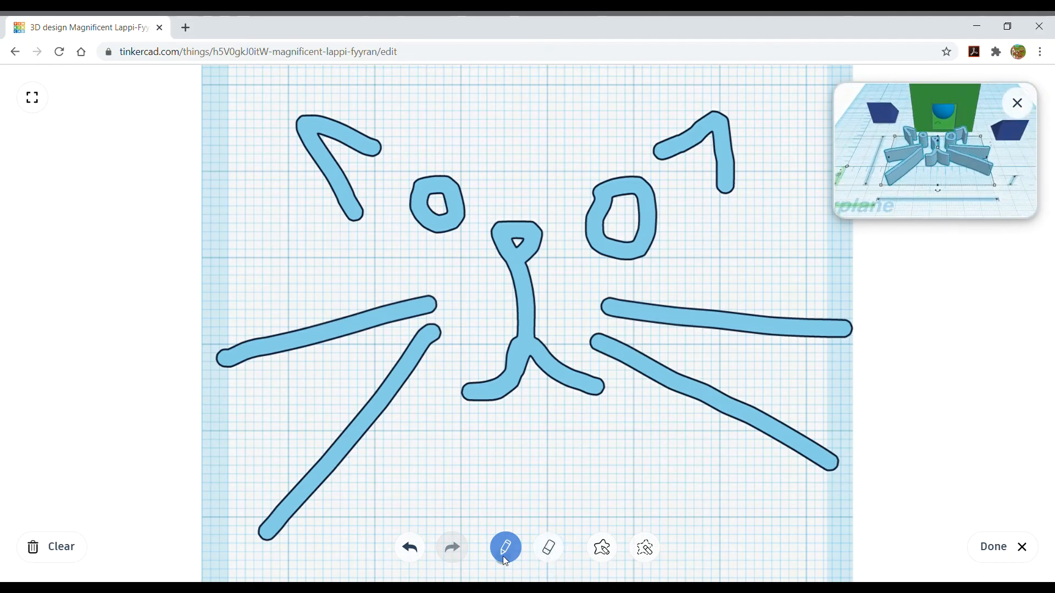
Erase the outer tip of the lower left whisker
click(546, 546)
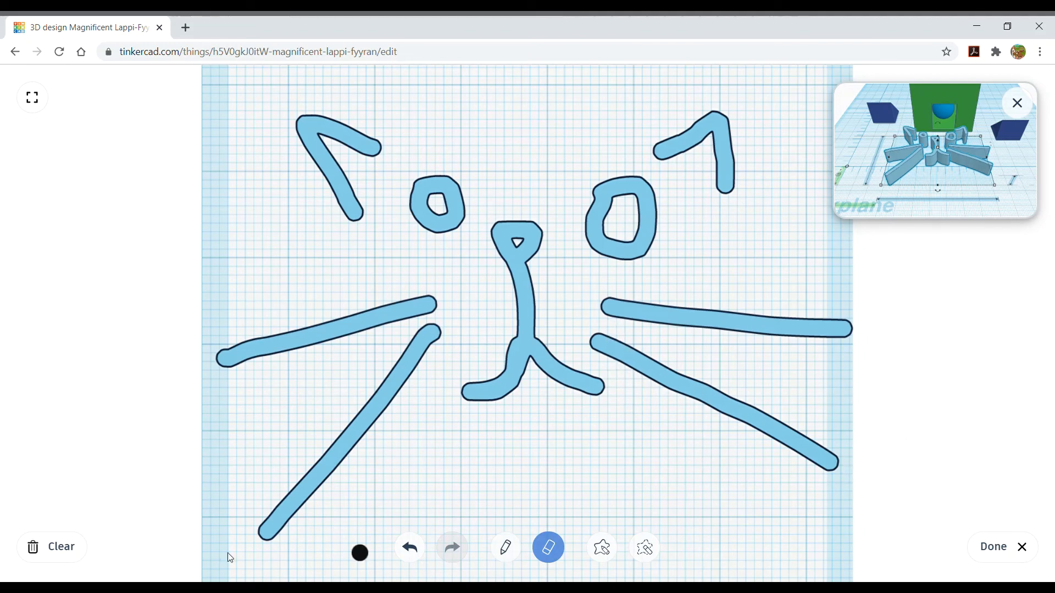
mouse_move(267, 552)
mouse_down()
mouse_move(259, 537)
mouse_move(286, 519)
mouse_up()
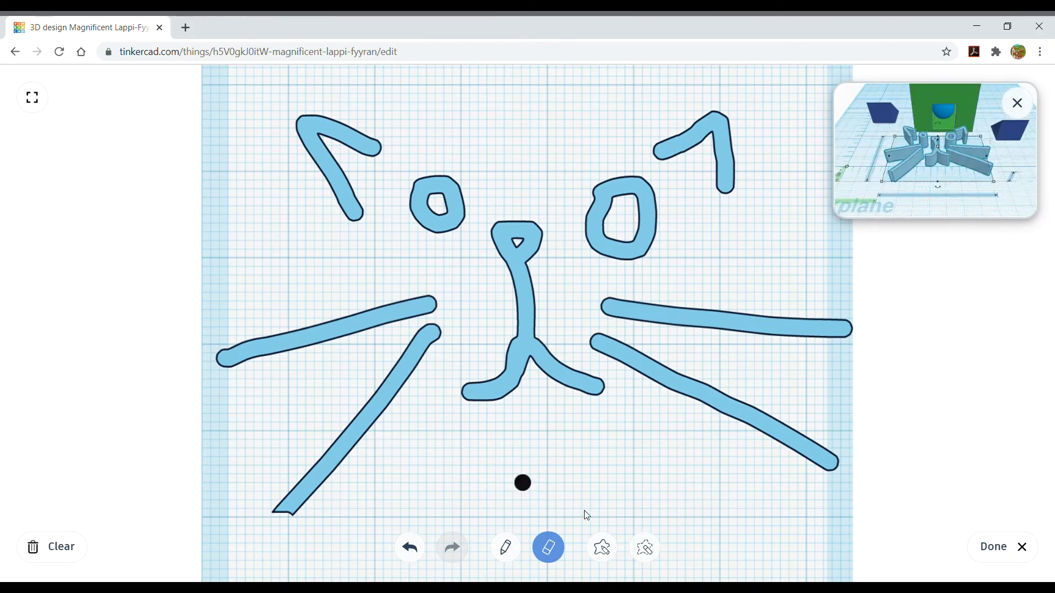
Draw several filled freeform patches between the cat's ears and cut a freeform area out through the middle of them
click(608, 552)
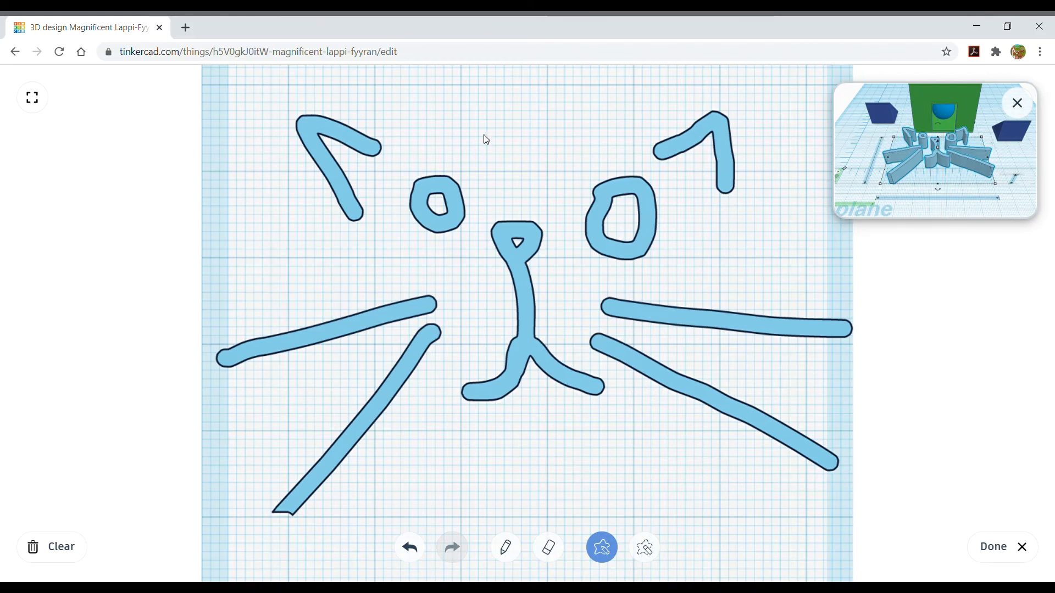
mouse_move(467, 102)
mouse_down()
mouse_move(513, 132)
mouse_move(572, 127)
mouse_move(574, 95)
mouse_move(546, 88)
mouse_move(520, 136)
mouse_move(631, 113)
mouse_move(637, 141)
mouse_move(556, 139)
mouse_move(581, 112)
mouse_move(546, 80)
mouse_move(519, 151)
mouse_move(455, 152)
mouse_move(486, 98)
mouse_move(427, 121)
mouse_move(431, 67)
mouse_move(445, 90)
mouse_up()
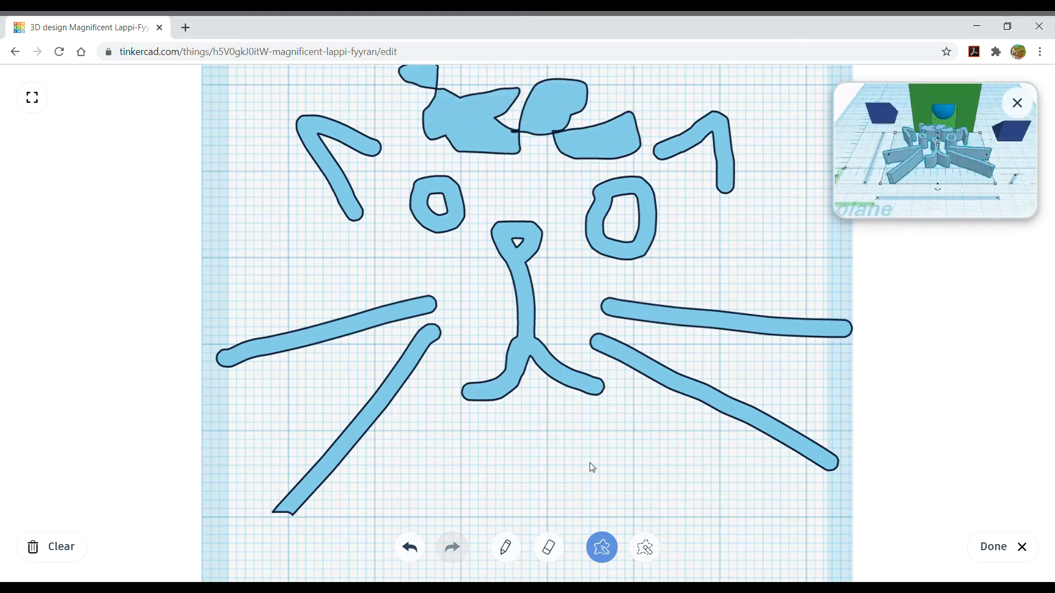
click(647, 552)
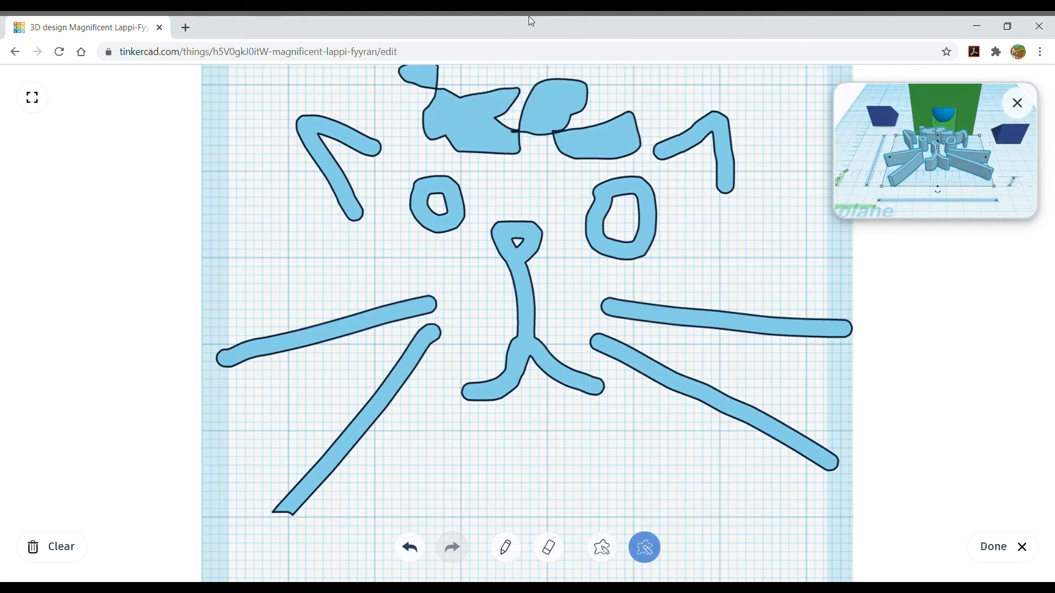
mouse_move(596, 81)
mouse_down()
mouse_move(426, 133)
mouse_move(430, 81)
mouse_move(434, 132)
mouse_move(575, 133)
mouse_up()
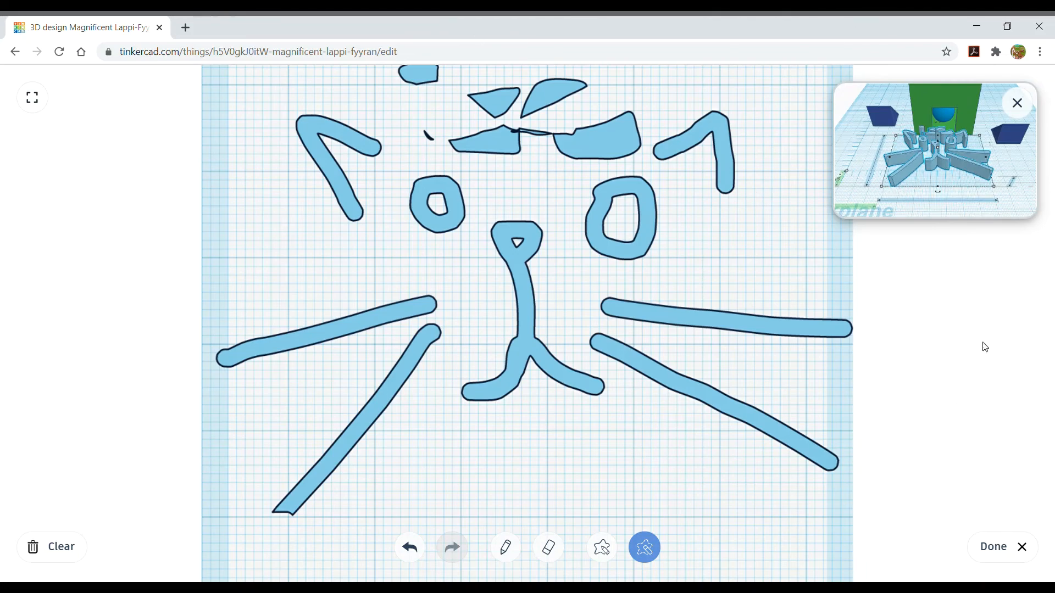
Finish the scribble and move the cat face forward on the workplane, away from the house, to the -33 mm ruler offset
click(993, 546)
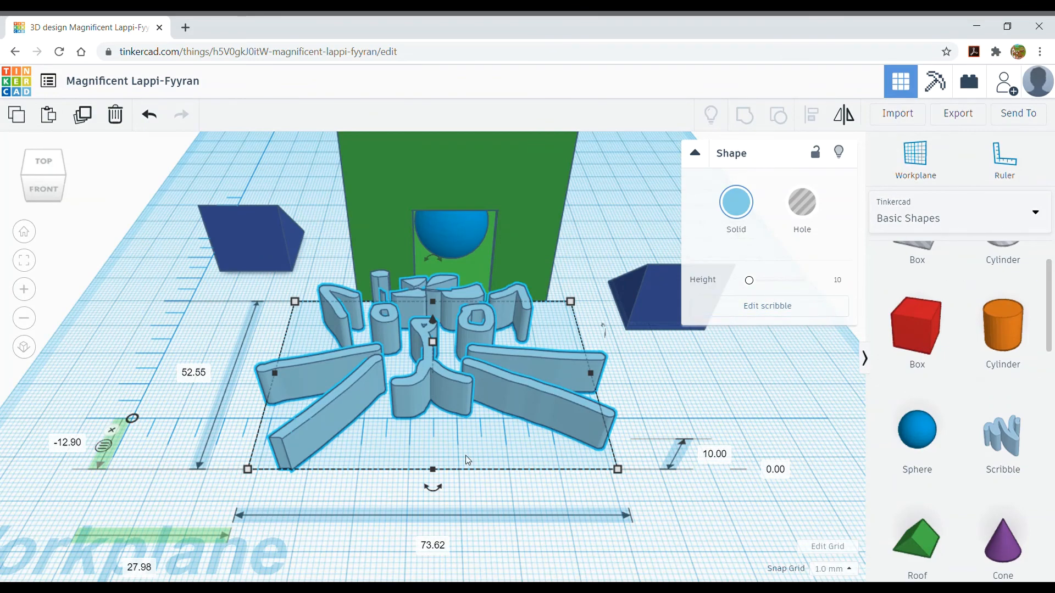
mouse_move(430, 380)
mouse_down()
mouse_move(460, 433)
mouse_move(453, 463)
mouse_move(444, 456)
mouse_up()
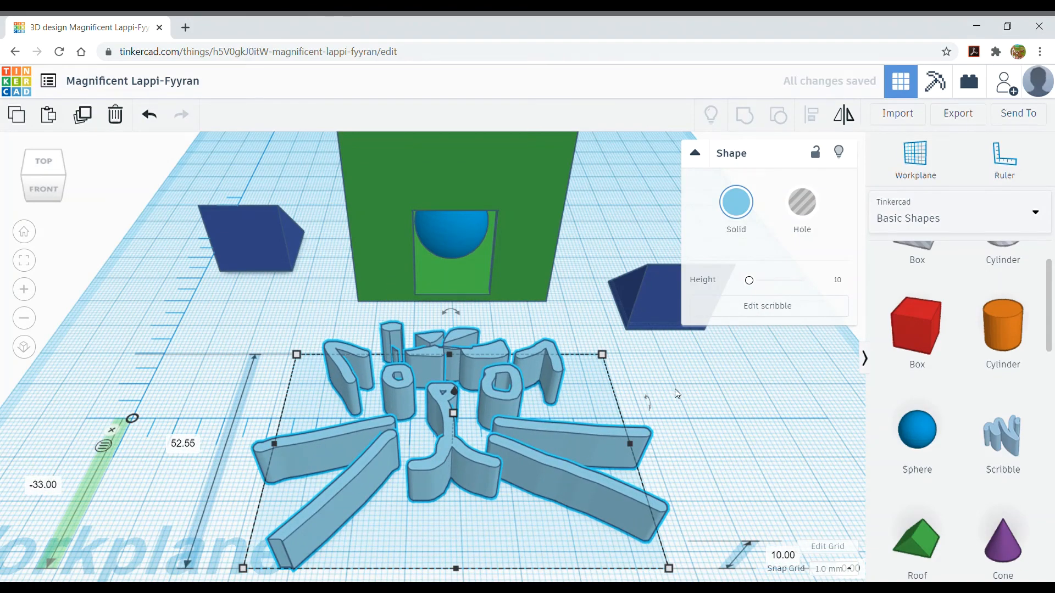
click(704, 383)
Place a 20 mm box hole over the patches between the cat's ears, viewed from above, and widen it at both sides
scroll(370, 345, down, 3)
scroll(371, 345, up, 3)
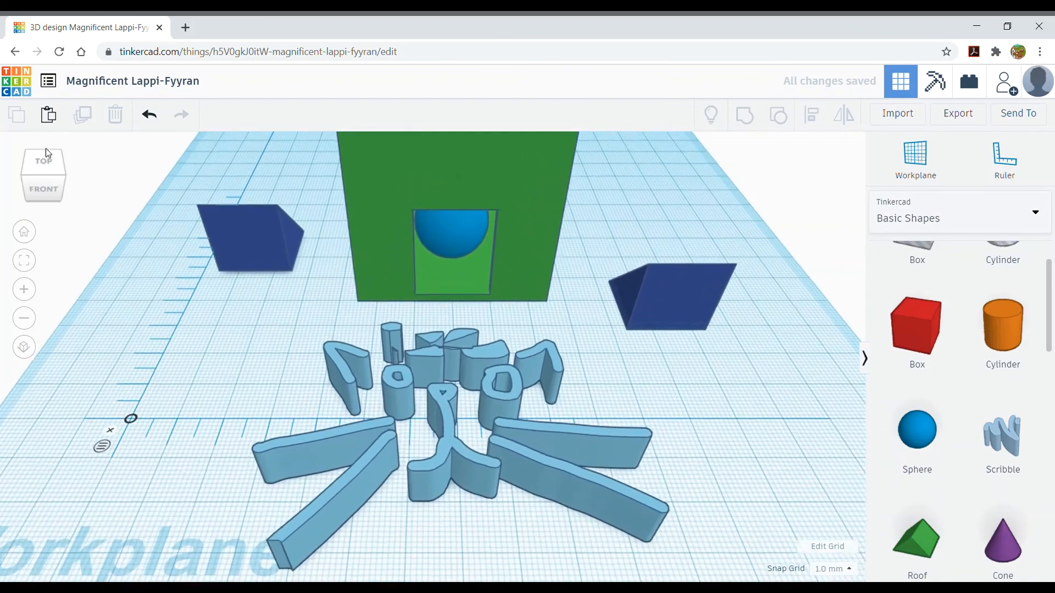
click(40, 160)
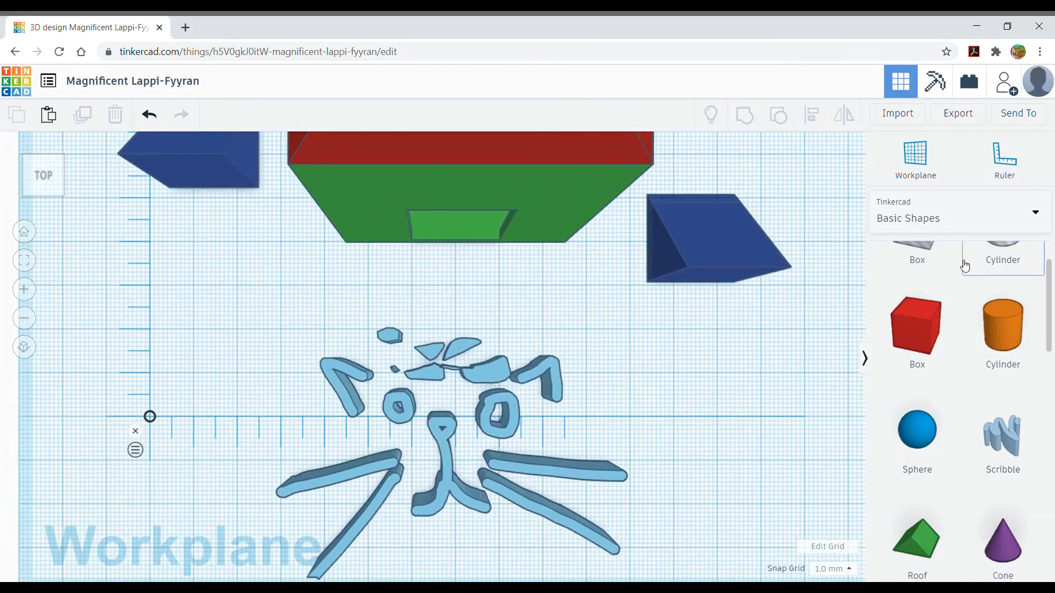
drag(917, 255, 437, 335)
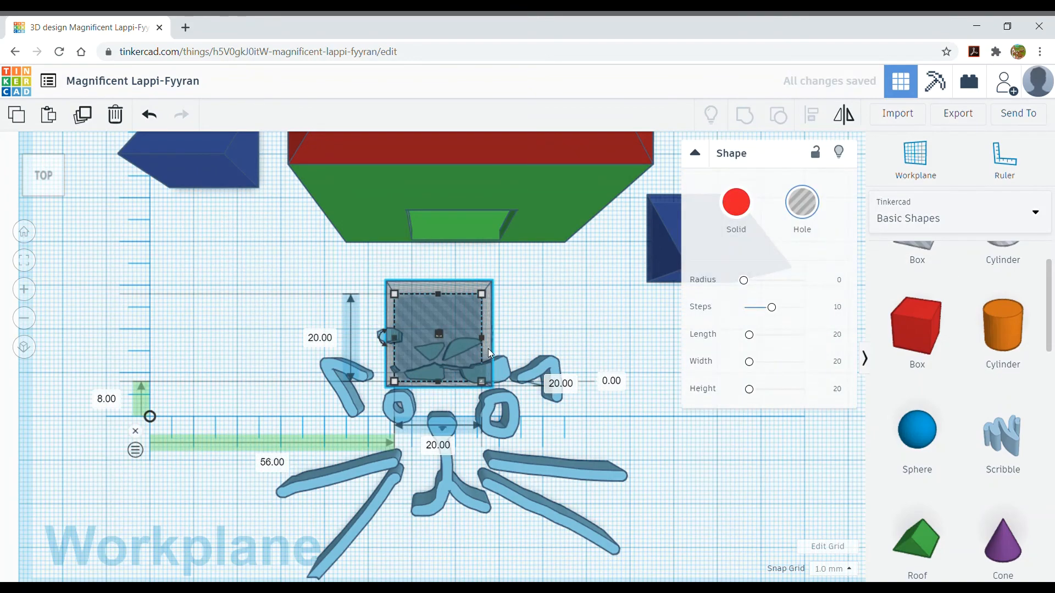
drag(482, 382, 505, 384)
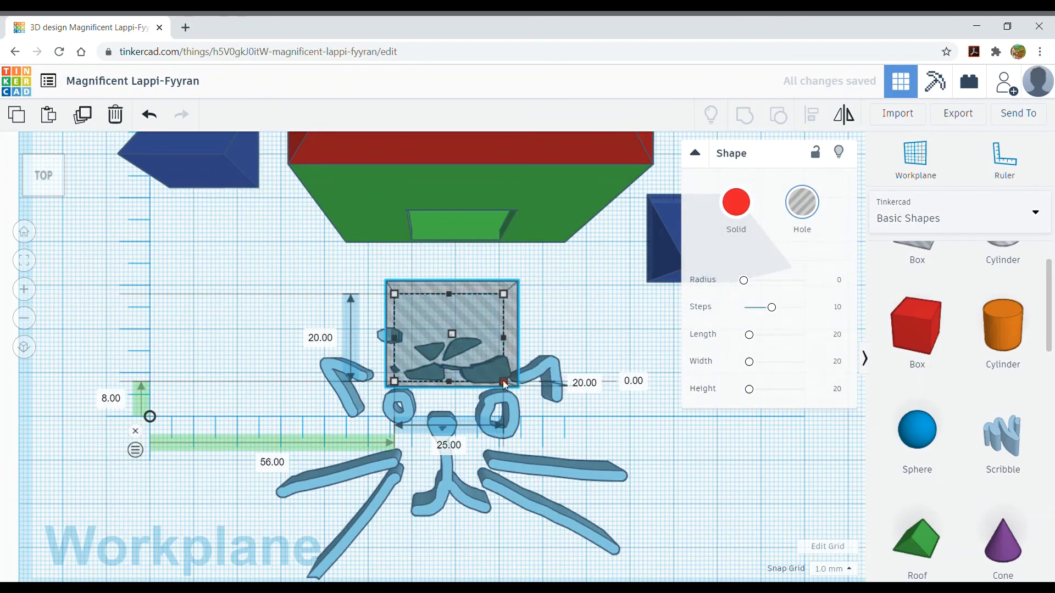
drag(394, 381, 388, 383)
Group the box hole with the cat face to cut away the covered patches between the ears
click(255, 322)
drag(224, 258, 632, 583)
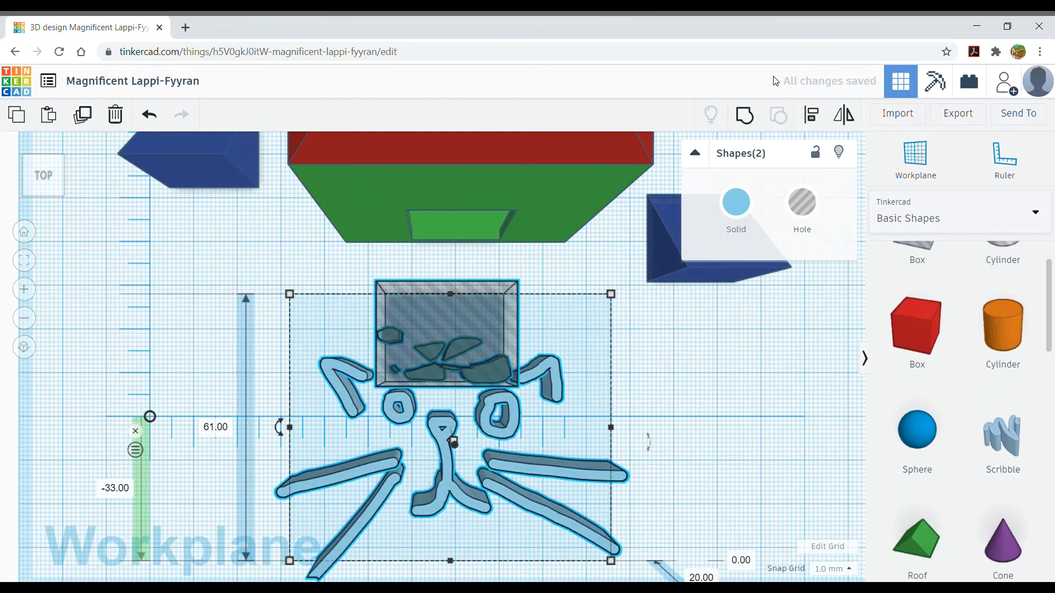
click(745, 114)
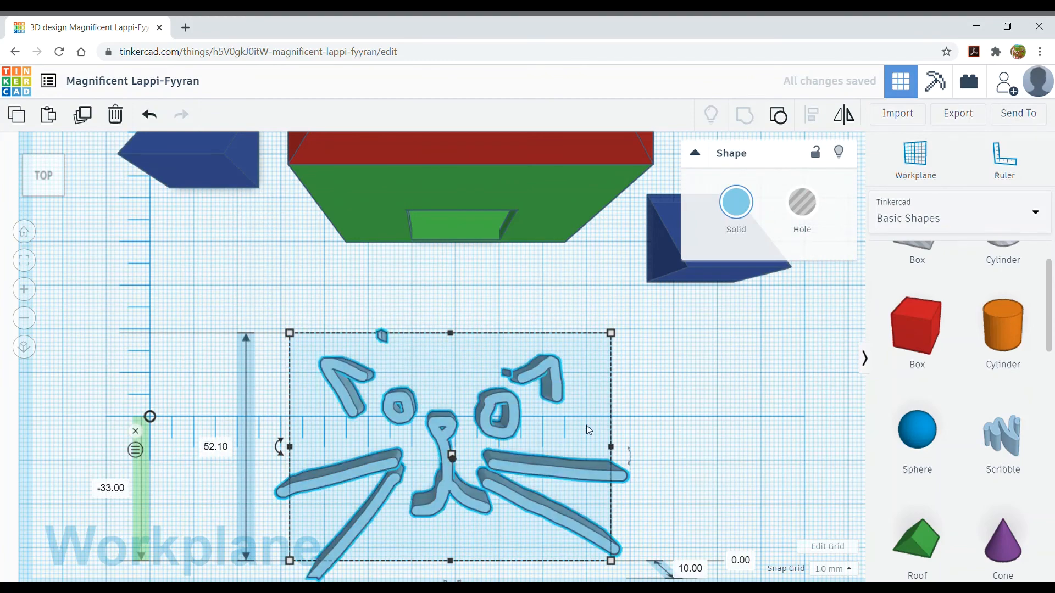
click(732, 410)
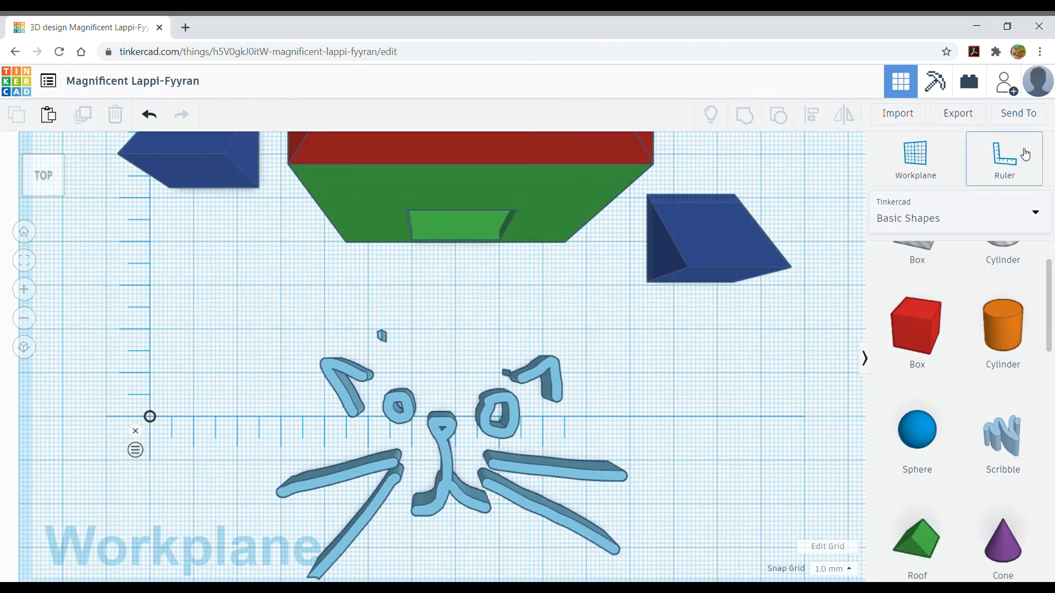
Review the options for sending the design to other services, and close them without sending anything
click(1040, 117)
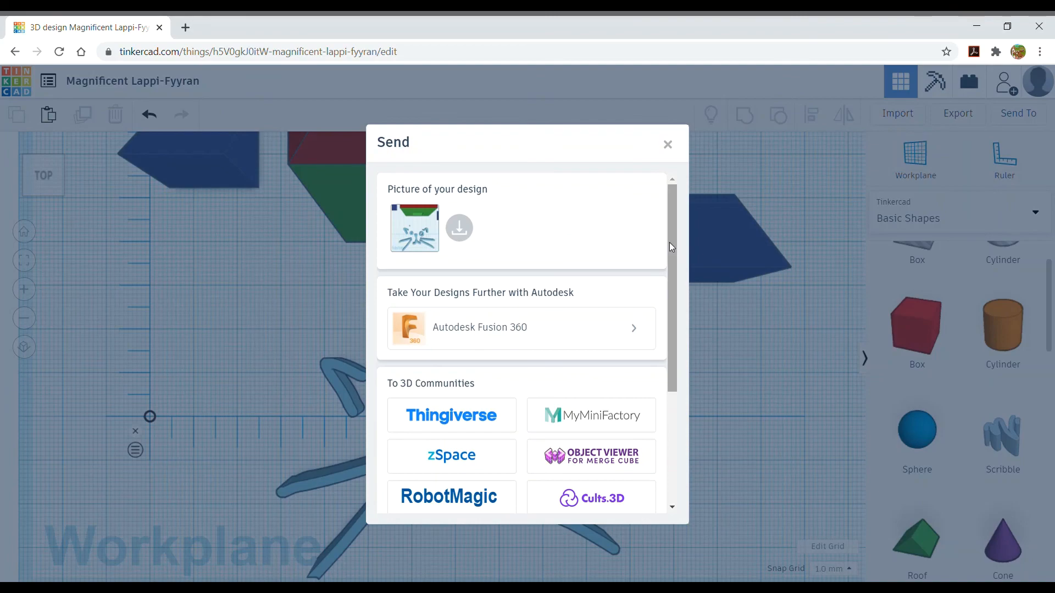
scroll(670, 275, down, 1)
drag(671, 286, 690, 200)
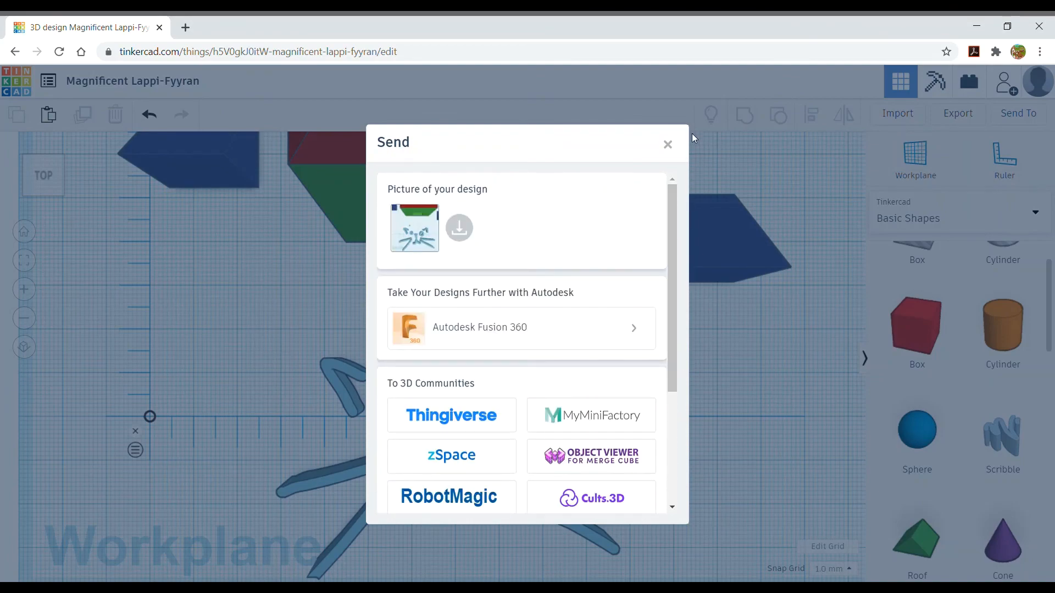
click(678, 142)
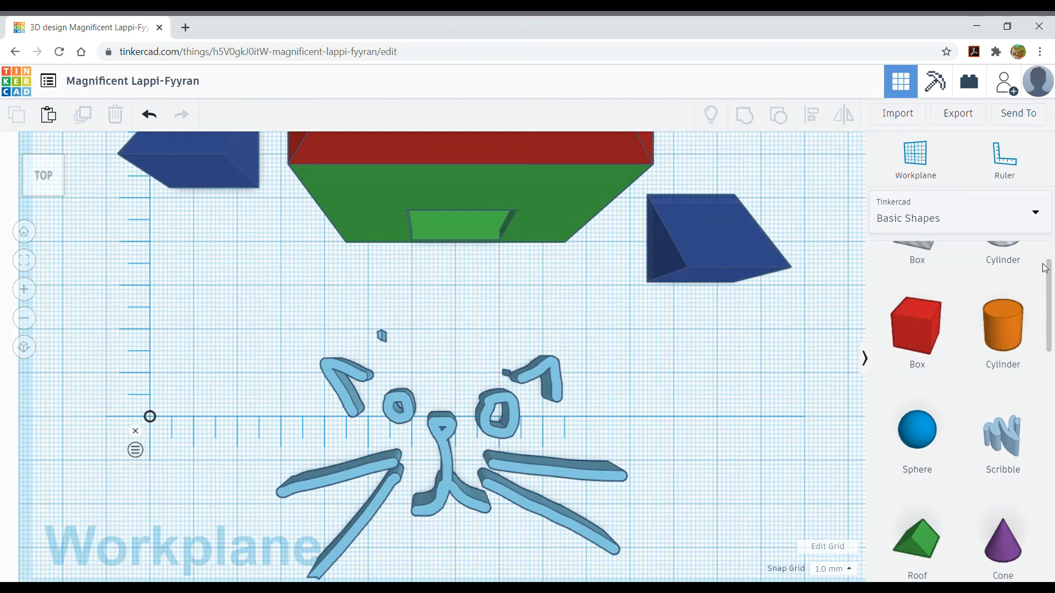
View the design from the front and select the grouped cat face
scroll(1045, 267, up, 2)
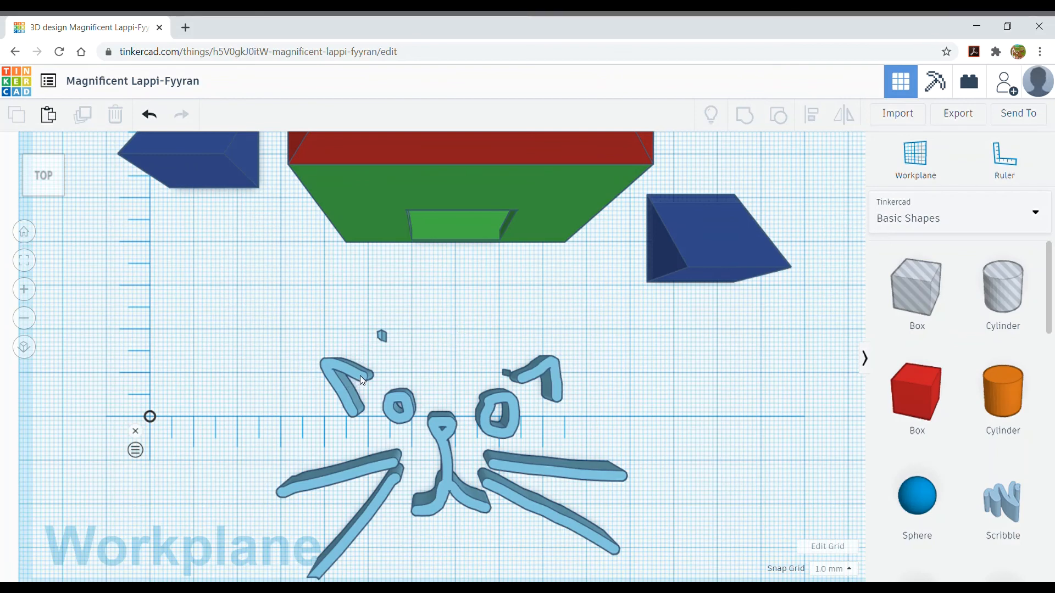
click(44, 189)
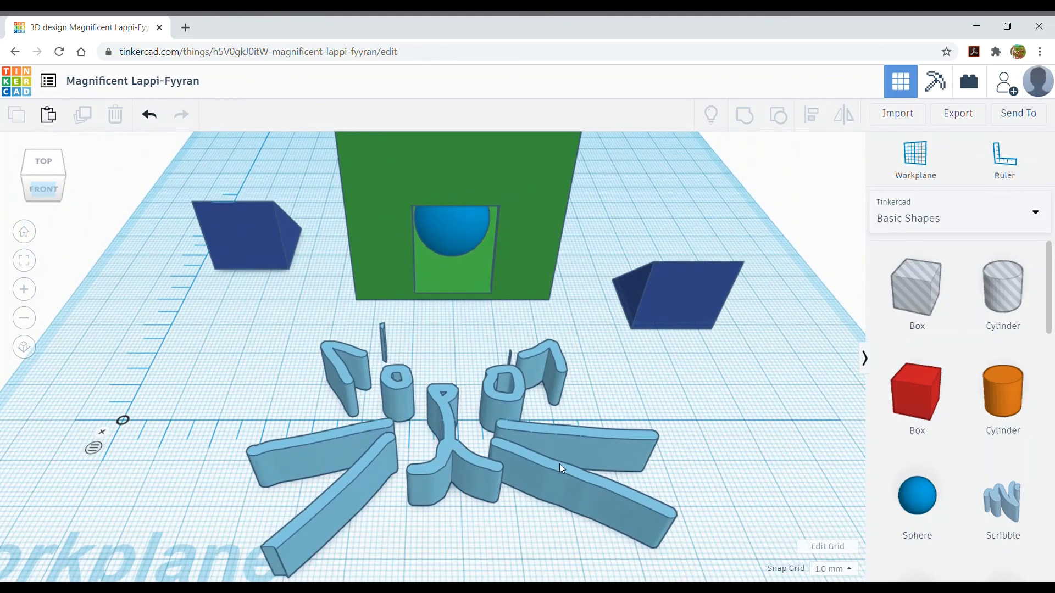
click(513, 469)
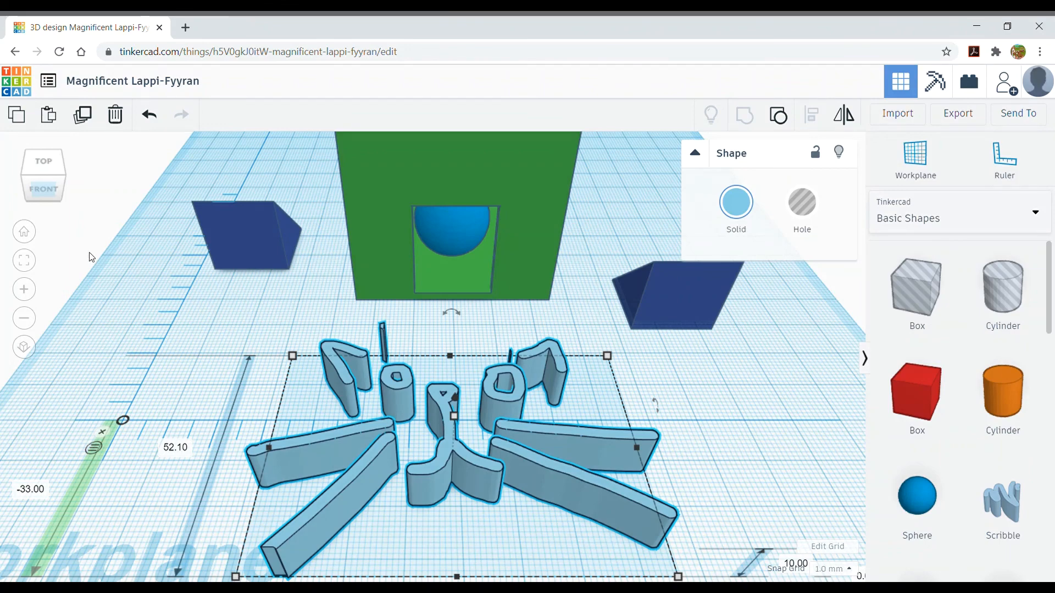